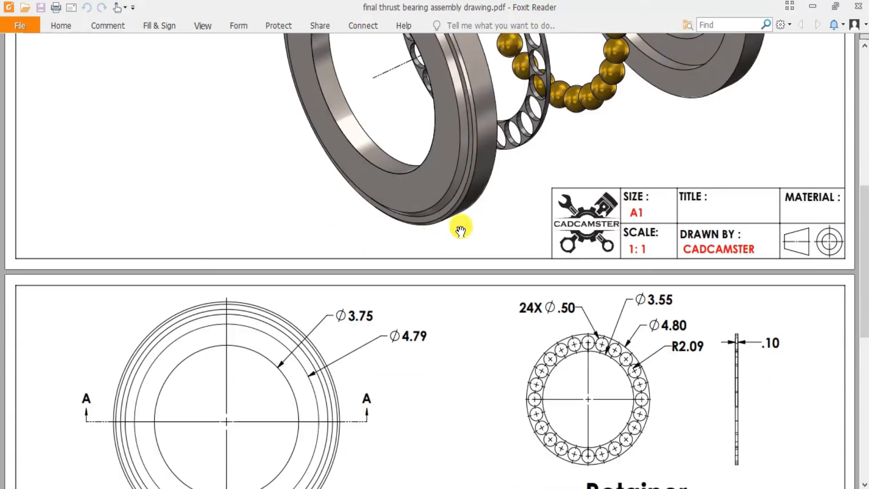
Examine the drawing's dimensions for the upper and lower race, retainer and ball, especially Section A-A.
scroll(420, 222, down, 2)
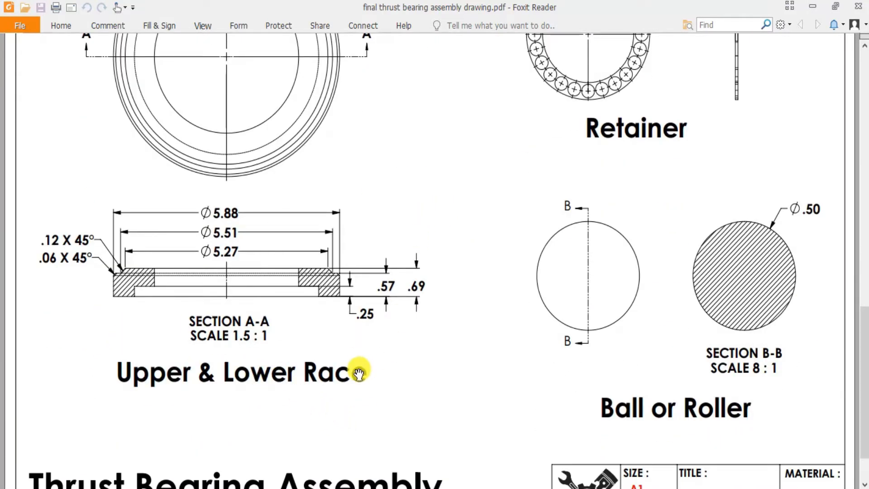
scroll(345, 374, up, 5)
scroll(343, 380, down, 5)
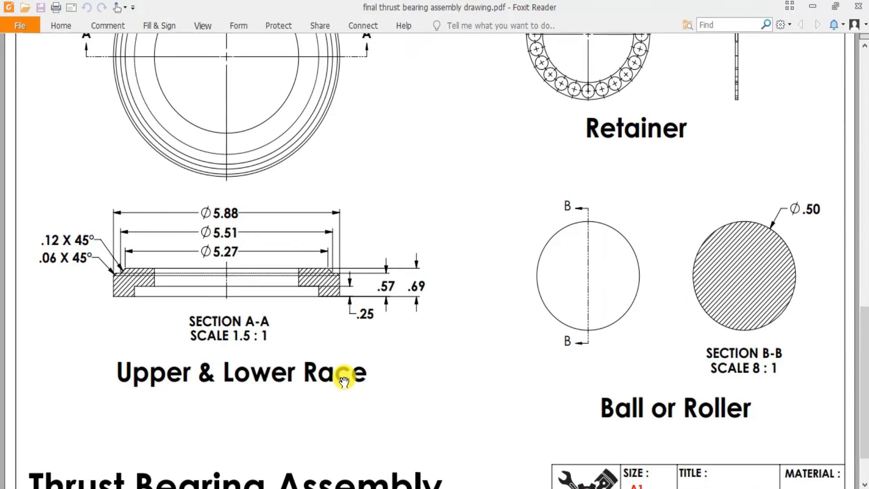
scroll(343, 380, down, 2)
scroll(343, 379, up, 7)
scroll(344, 378, down, 2)
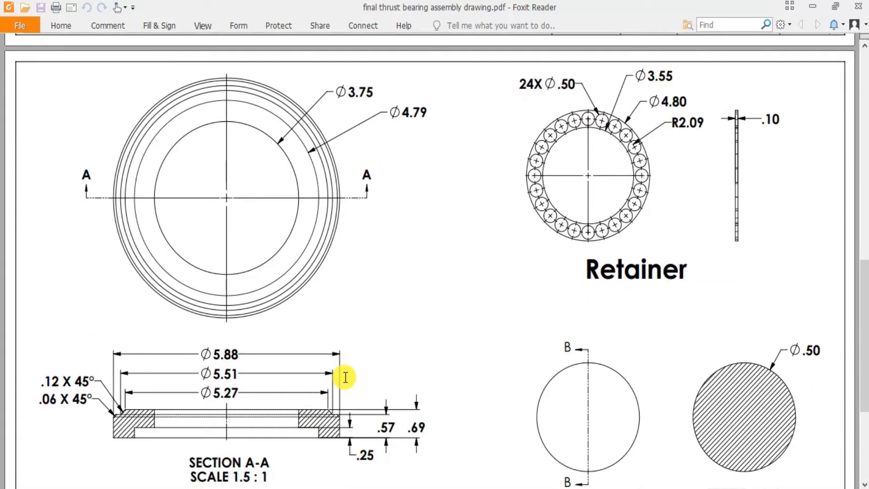
scroll(346, 377, down, 1)
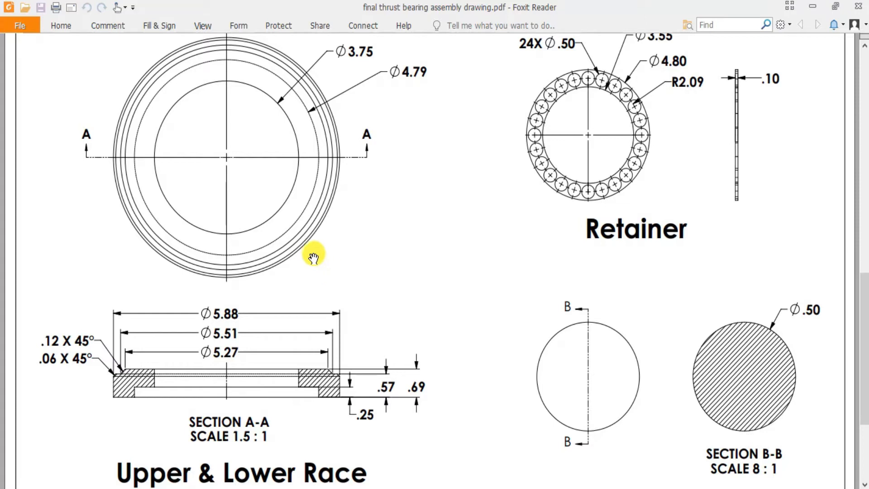
scroll(219, 406, up, 1)
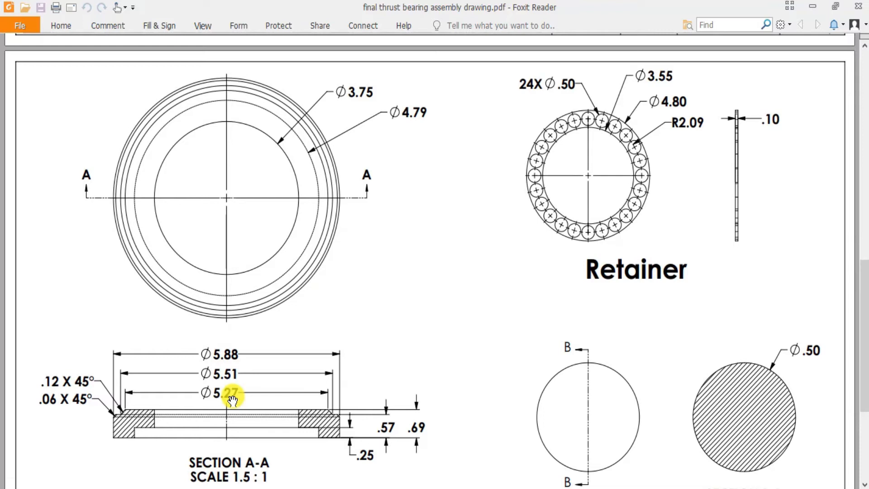
scroll(229, 396, down, 2)
scroll(229, 379, up, 1)
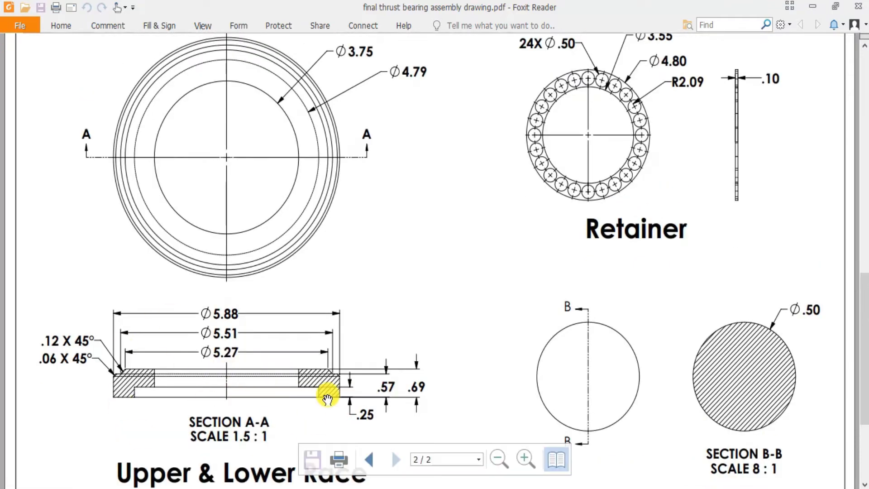
scroll(275, 292, up, 1)
scroll(274, 292, down, 1)
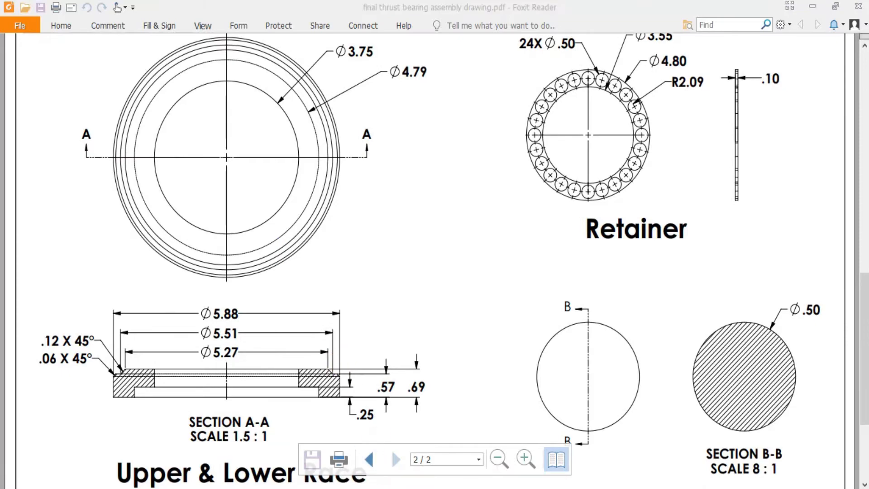
Switch to SOLIDWORKS and create a new part document.
click(385, 488)
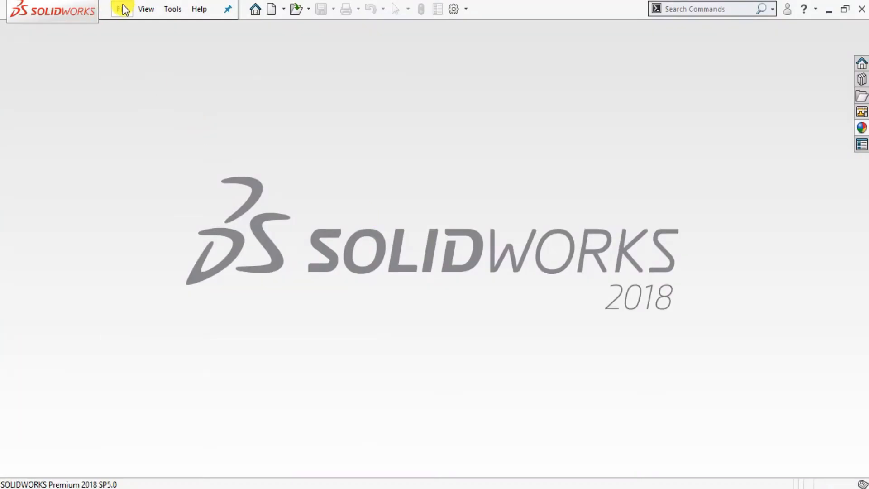
click(122, 9)
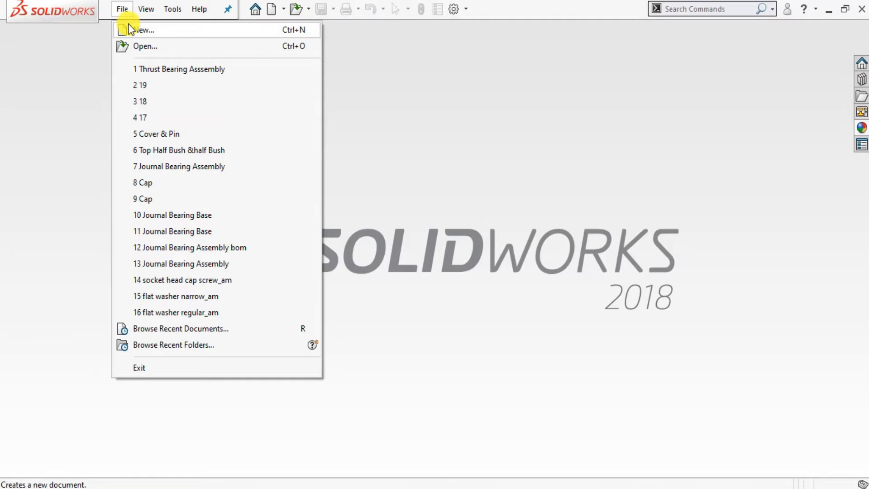
click(131, 29)
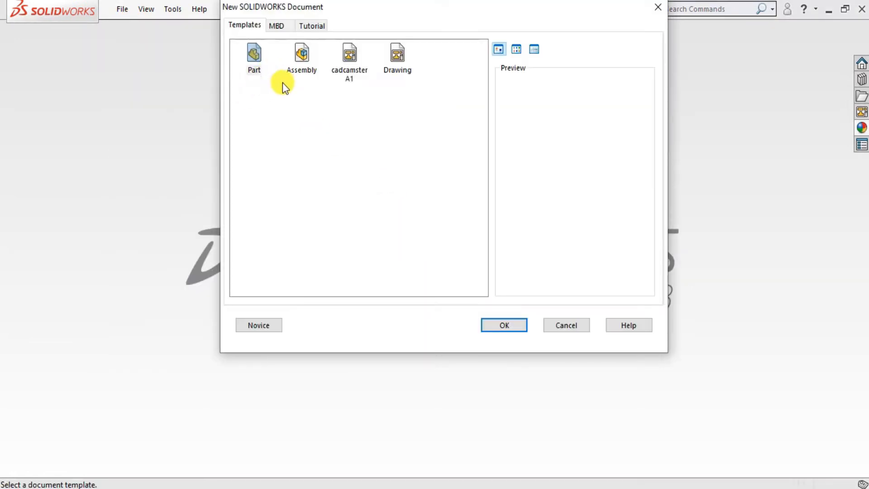
click(258, 325)
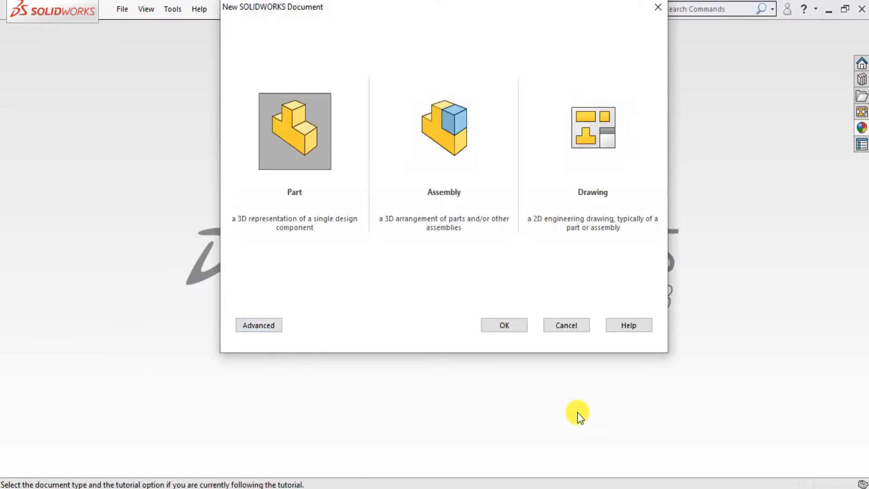
click(509, 322)
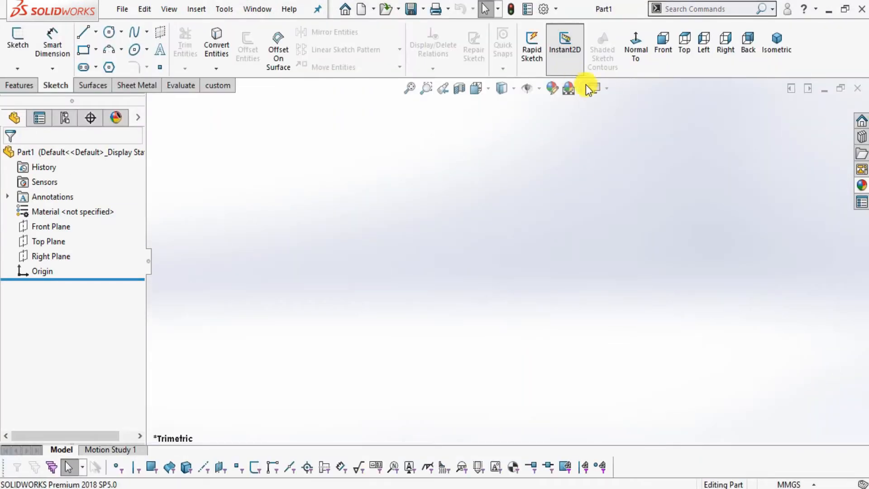
Apply the Plain White scene and set the document units to IPS (inch, pound, second).
click(585, 92)
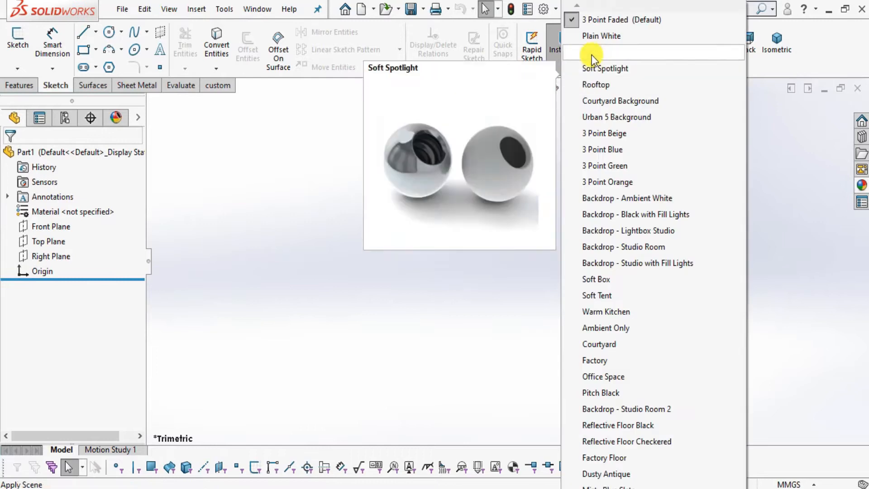
click(593, 35)
click(791, 485)
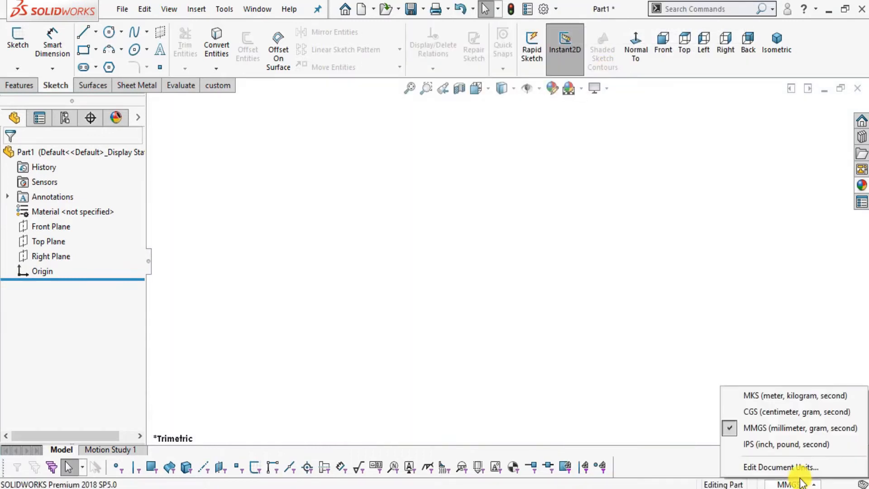
click(788, 445)
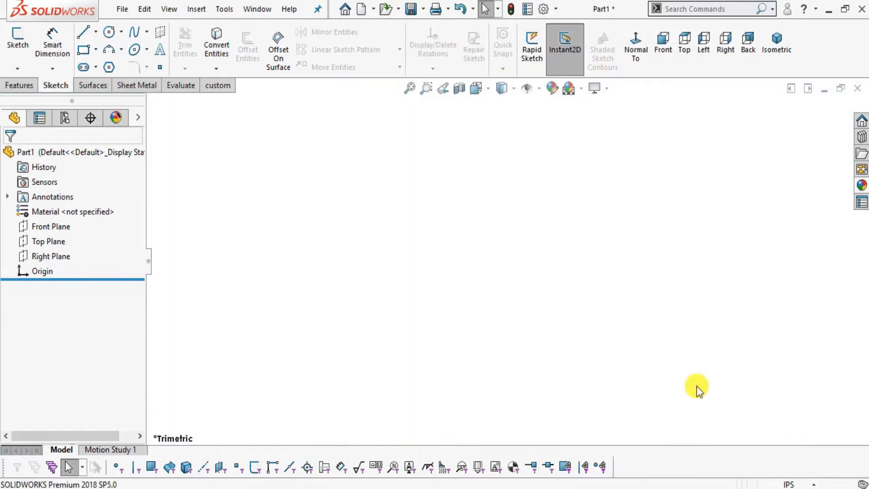
Start a new sketch on the Front Plane.
click(43, 227)
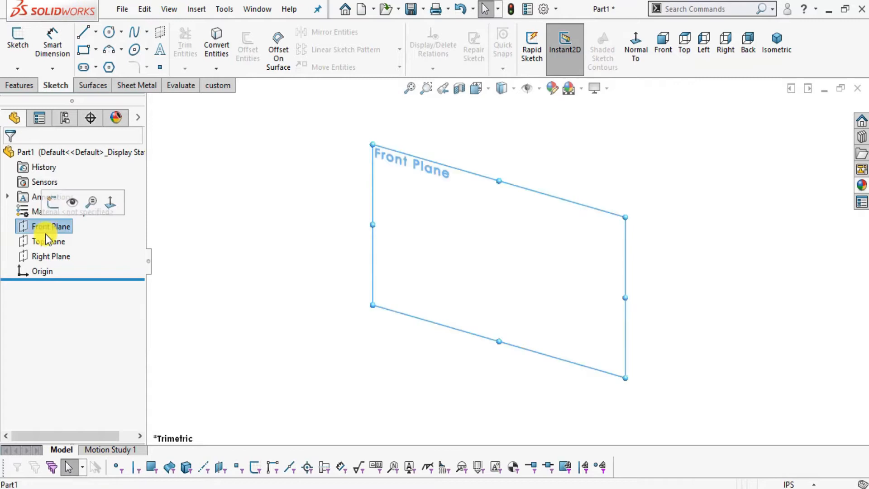
click(9, 42)
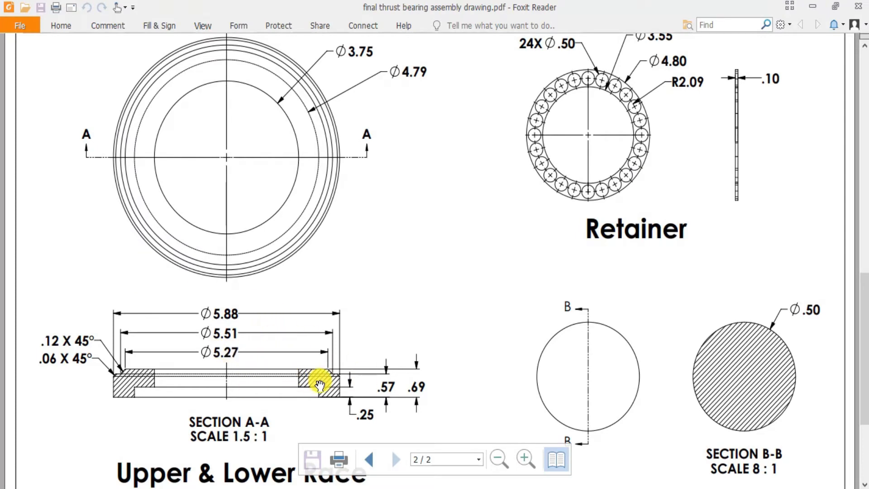
Switch to Foxit Reader, mark half of the race's Section A-A profile with freehand arrows and a loop, and undo the markup.
ctrl+scroll(275, 388, up, 3)
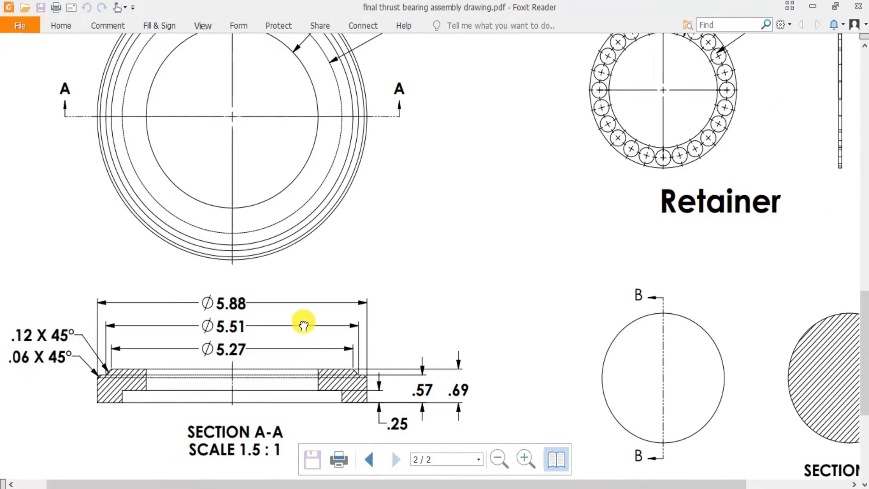
ctrl+scroll(317, 201, up, 2)
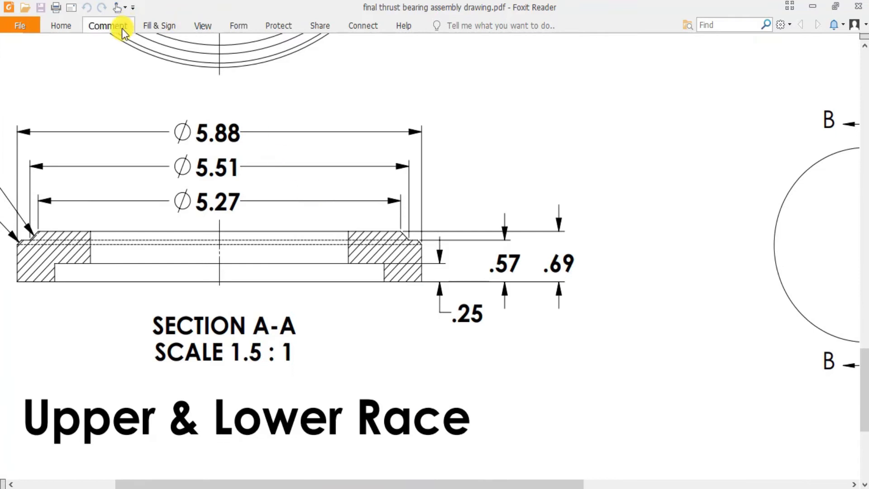
click(108, 25)
click(340, 43)
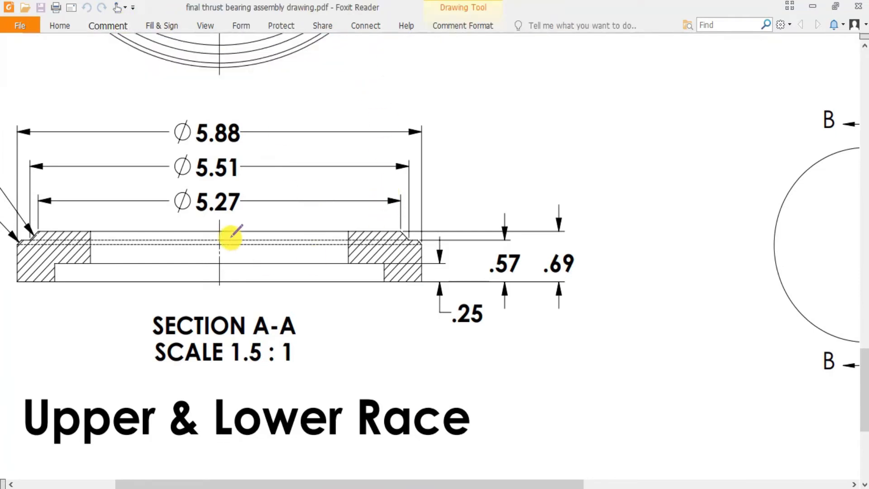
mouse_move(222, 221)
mouse_down()
mouse_move(242, 281)
mouse_move(402, 323)
mouse_move(449, 218)
mouse_move(243, 196)
mouse_move(219, 220)
mouse_move(329, 221)
mouse_move(285, 223)
mouse_up()
drag(336, 212, 298, 235)
mouse_move(243, 216)
mouse_down()
mouse_move(208, 225)
mouse_move(227, 239)
mouse_up()
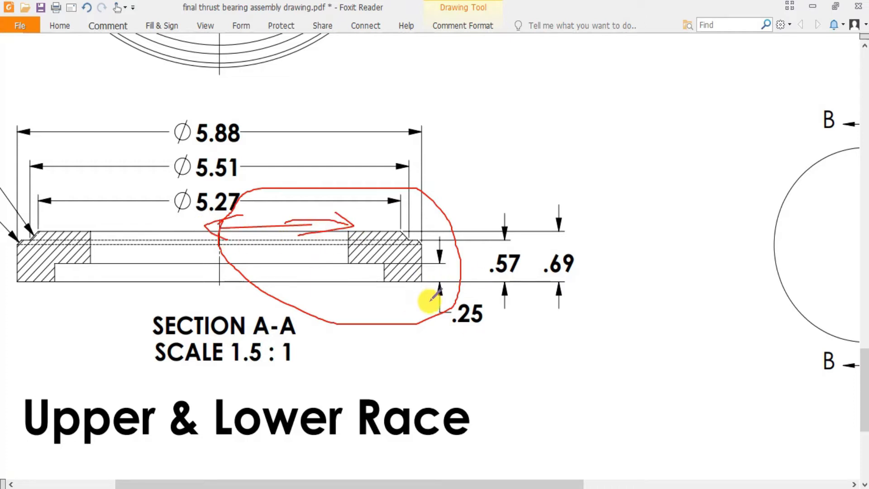
scroll(435, 304, up, 8)
scroll(498, 251, down, 6)
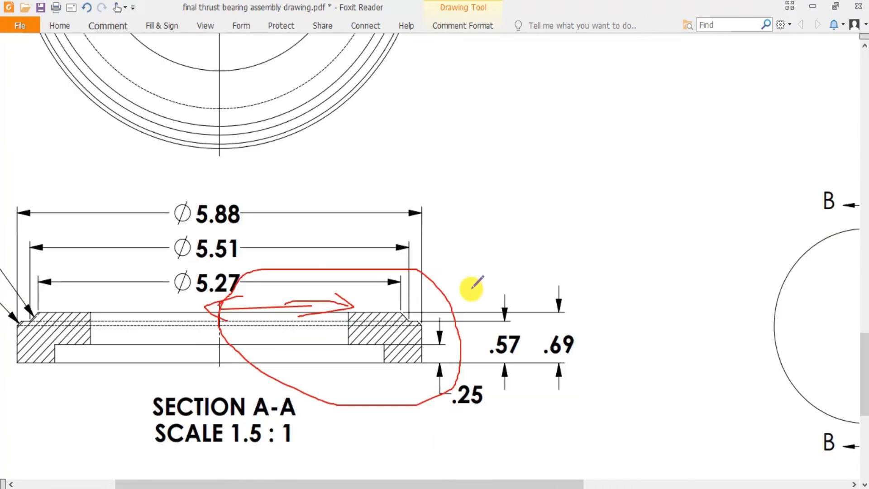
ctrl+scroll(473, 282, down, 1)
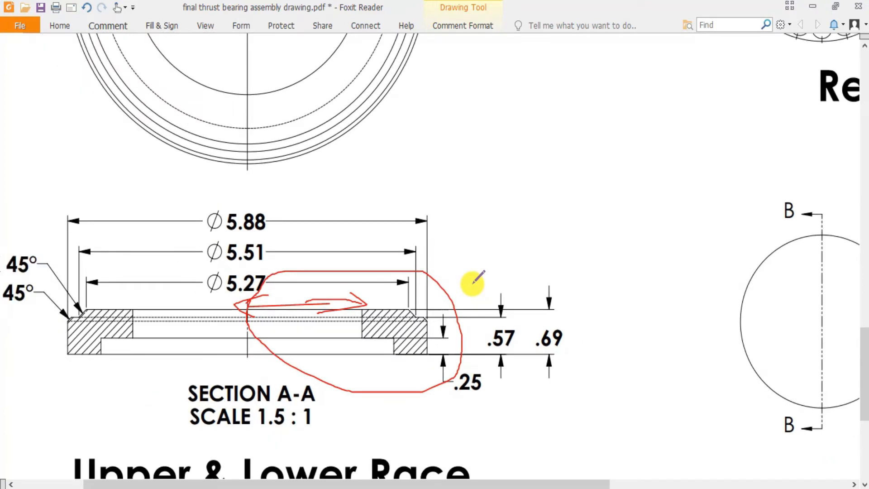
key(ctrl+z)
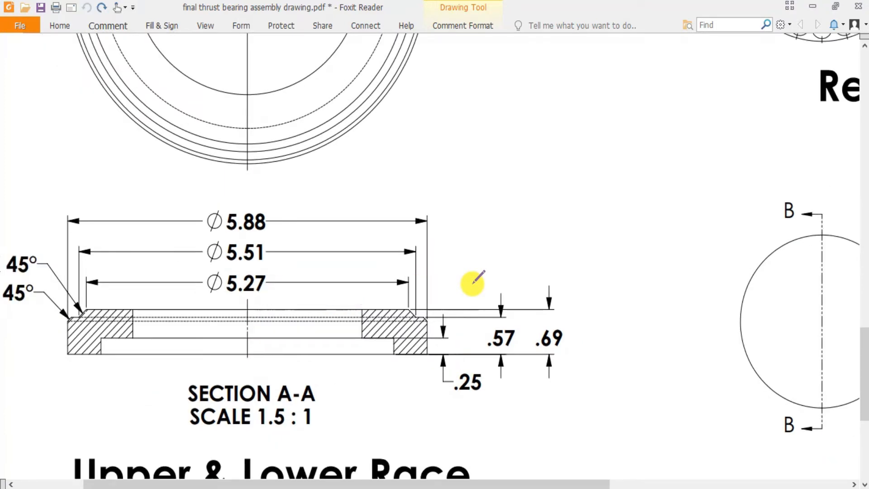
Back in SOLIDWORKS, sketch a vertical centerline about 3.15 in long upward from the origin and activate Smart Dimension.
key(alt+Tab)
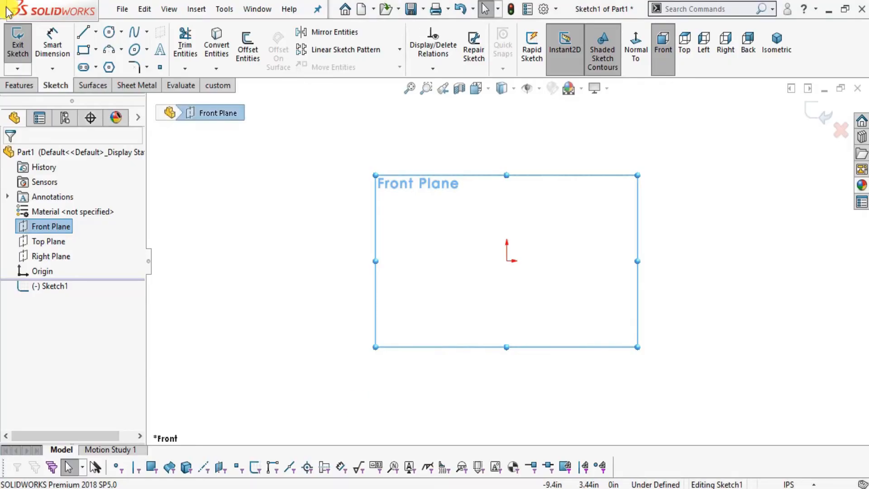
click(96, 32)
click(117, 64)
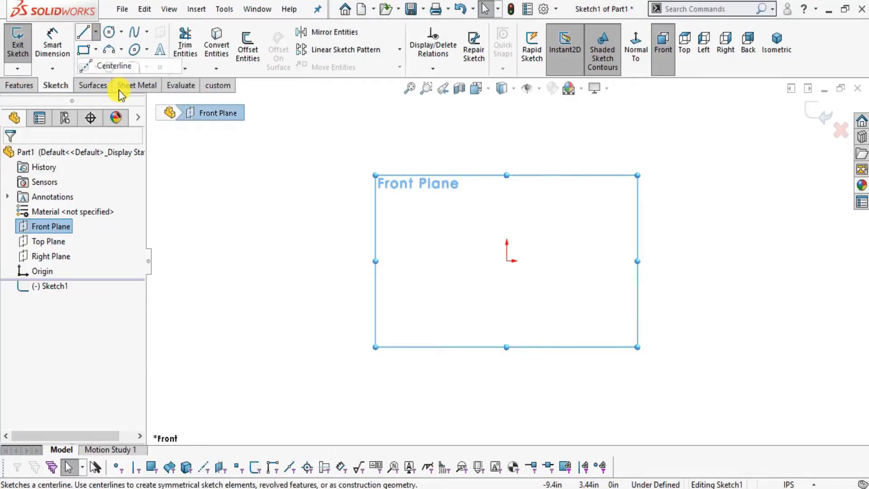
click(507, 261)
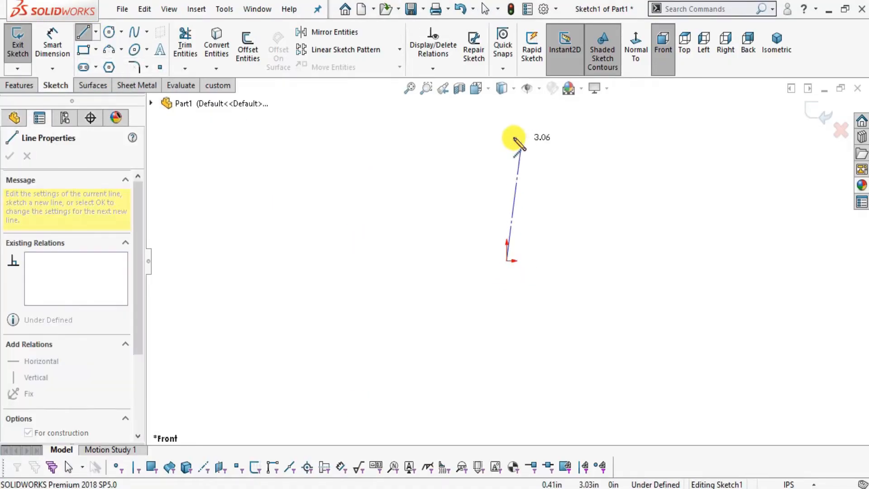
click(507, 136)
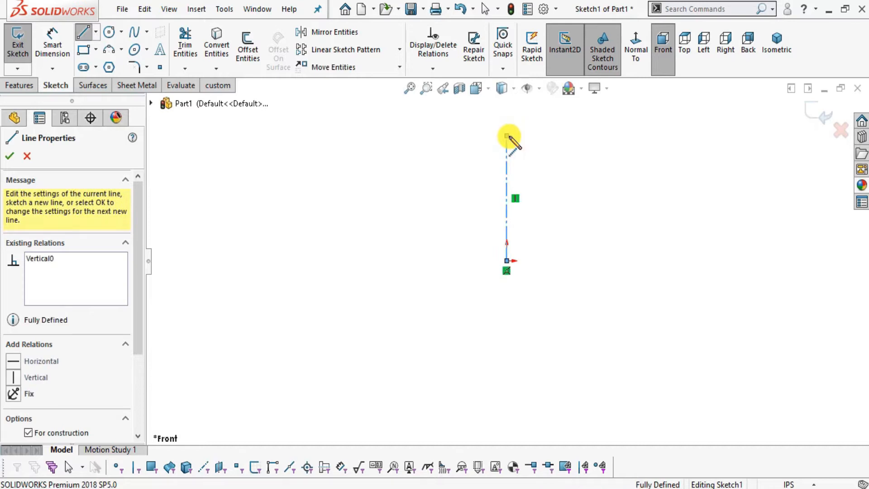
key(Escape)
key(Escape)
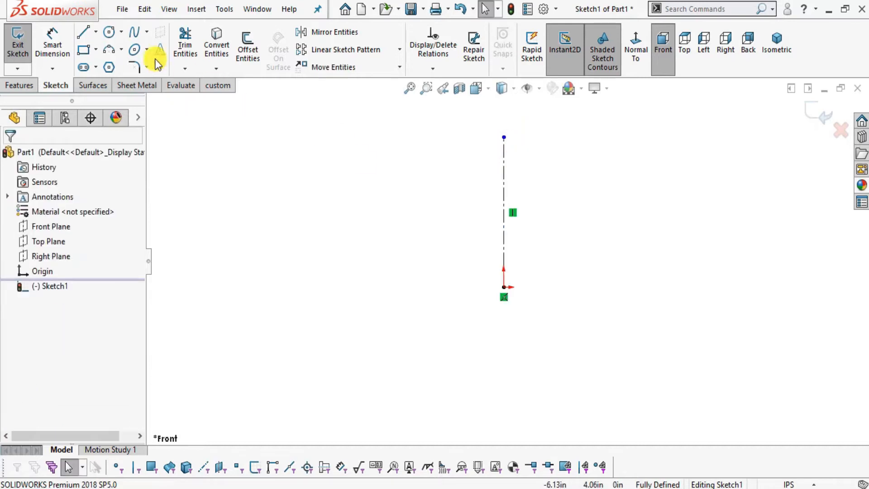
click(57, 41)
Circle the .69 height and mark the base edge of Section A-A in the Foxit Reader drawing, and undo both marks.
click(397, 488)
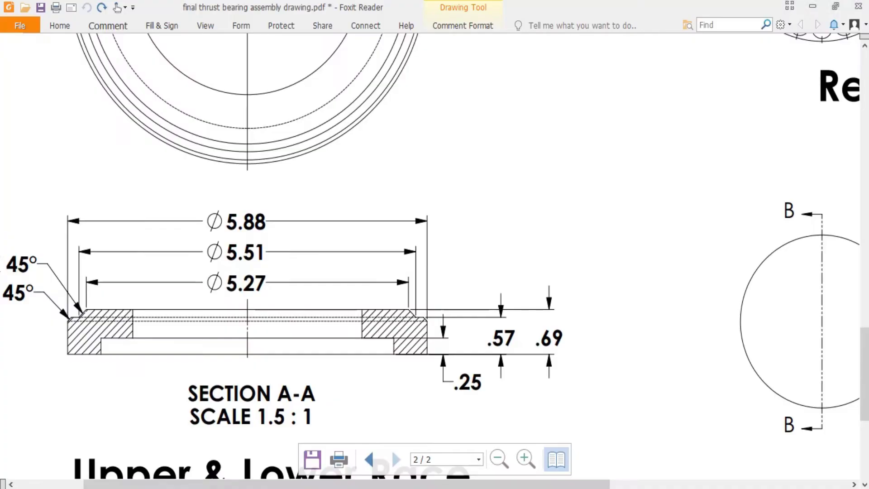
mouse_move(560, 347)
mouse_down()
mouse_move(543, 319)
mouse_move(557, 351)
mouse_move(559, 330)
mouse_up()
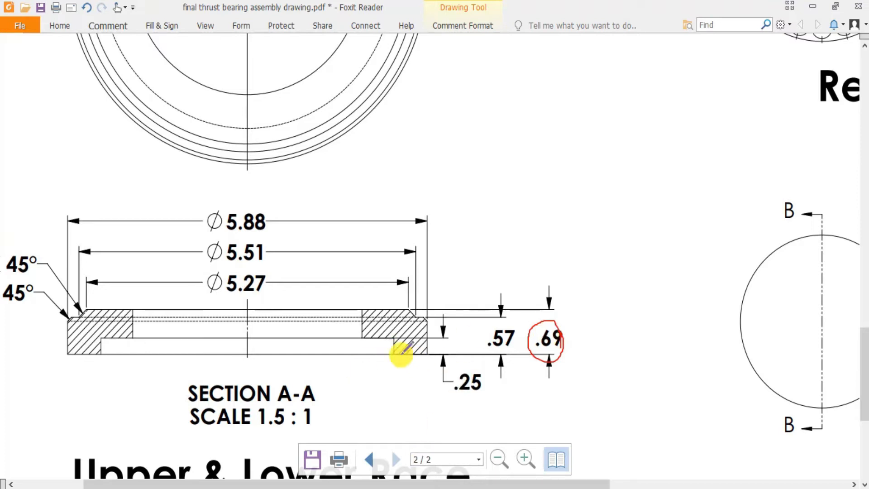
drag(415, 353, 454, 354)
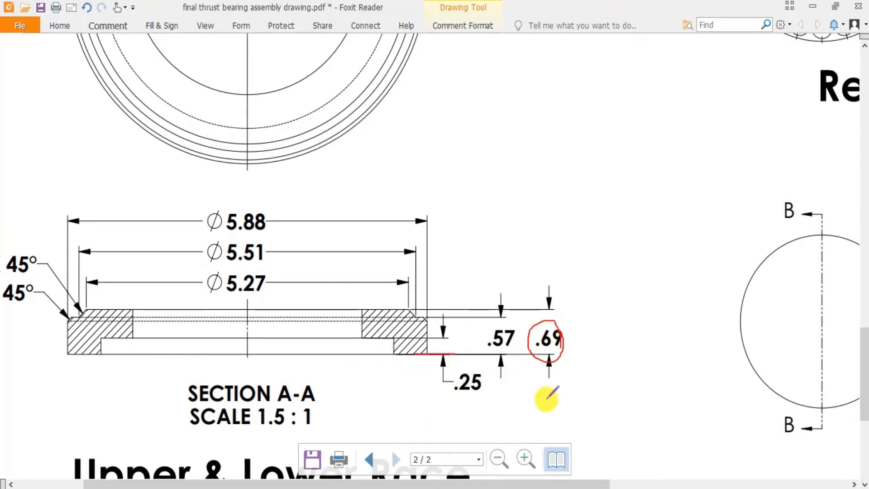
key(ctrl+z)
key(ctrl+z)
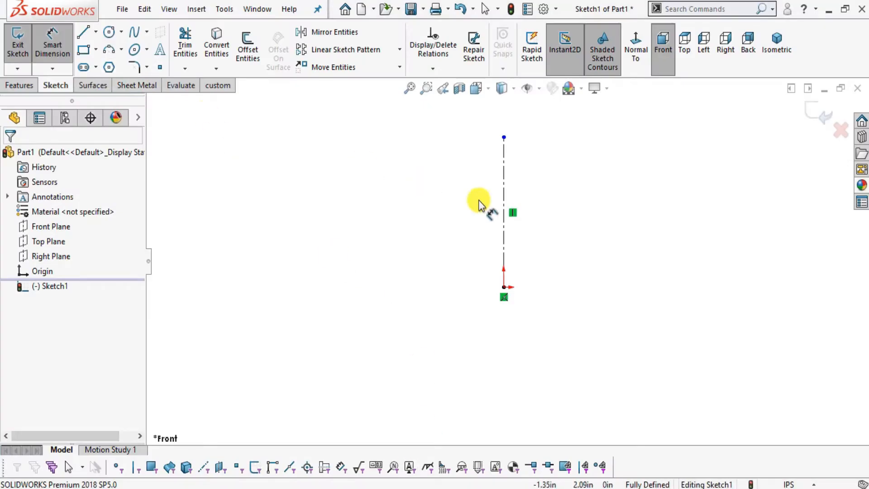
Dimension the centerline's length to 0.69 in and place the dimension on the left side of the centerline.
click(501, 203)
click(572, 206)
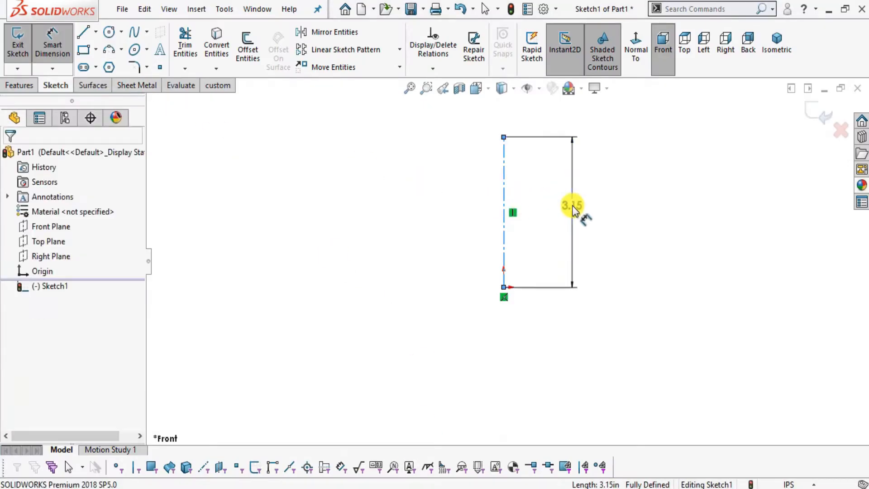
text(.69in)
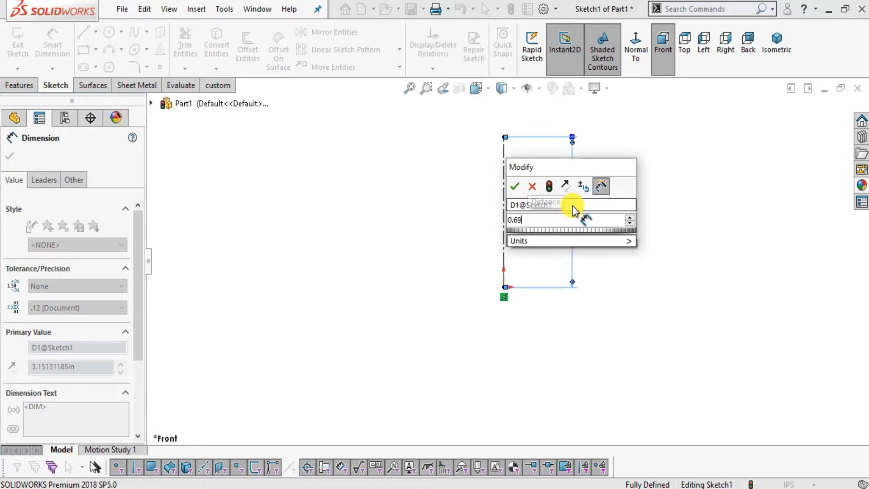
key(Return)
scroll(614, 257, up, 2)
scroll(594, 207, down, 1)
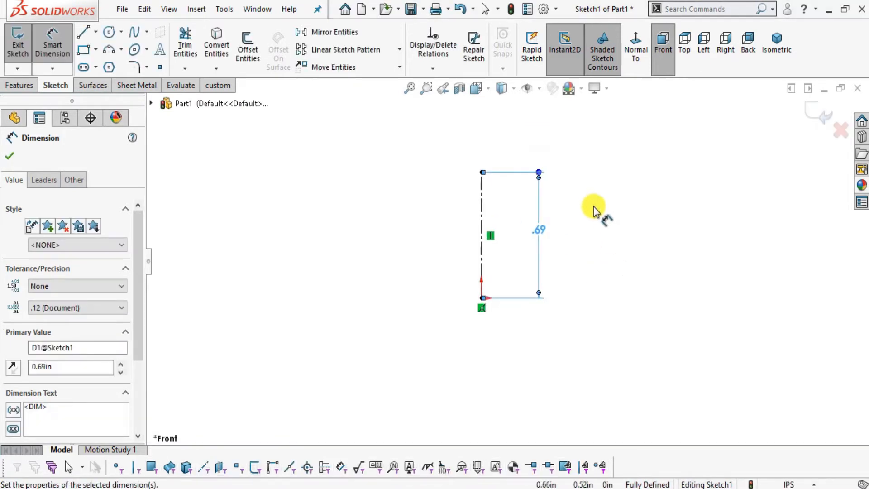
click(594, 207)
drag(535, 237, 442, 240)
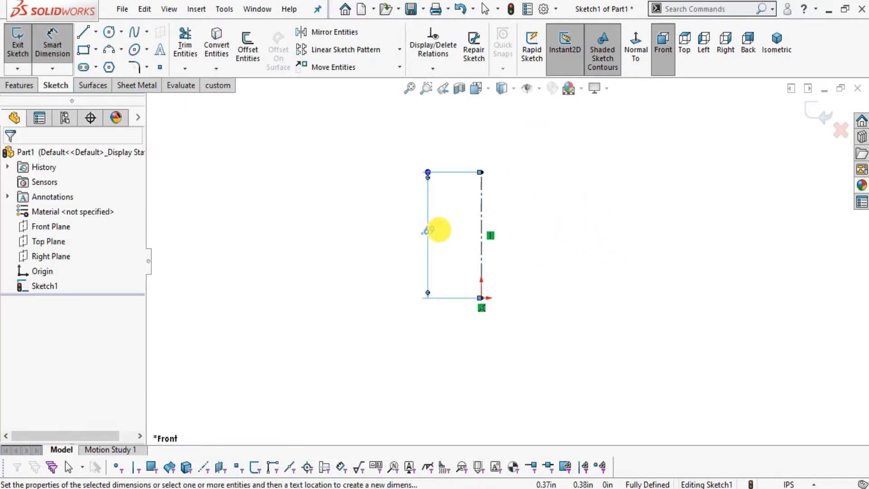
key(Escape)
Sketch a vertical line about 0.69 in tall to the right of the centerline, level with its two ends.
click(83, 32)
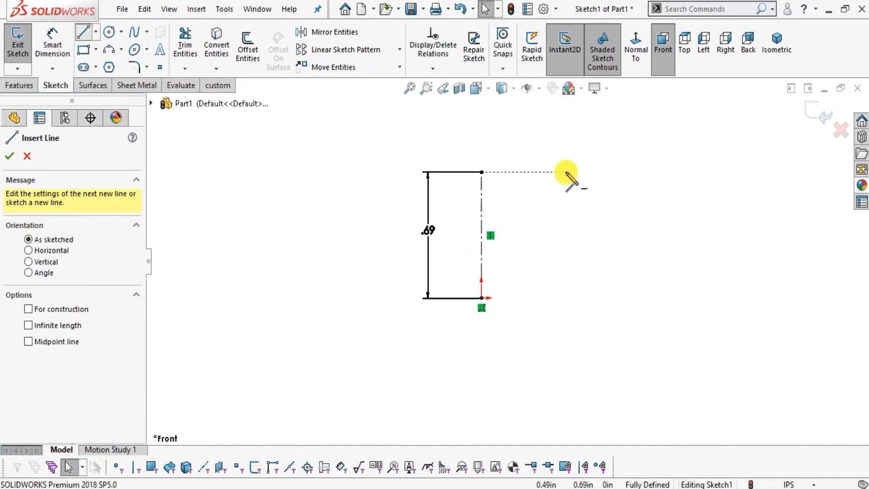
click(600, 172)
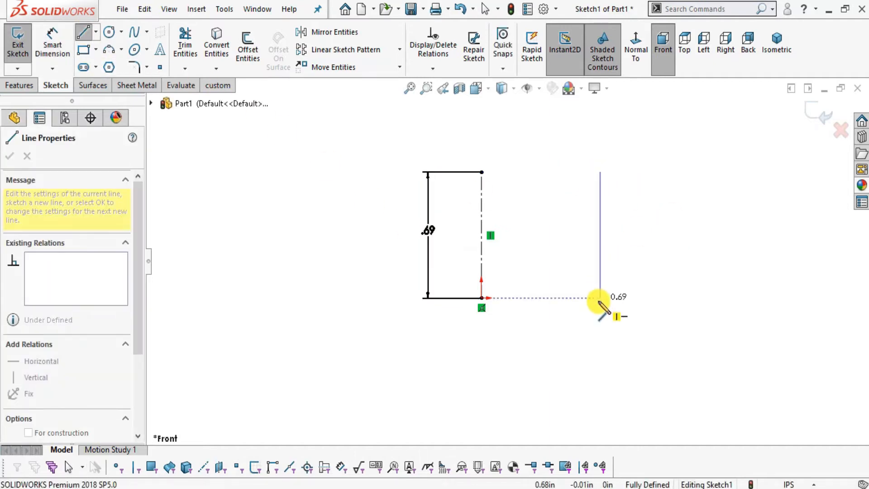
click(601, 298)
key(Escape)
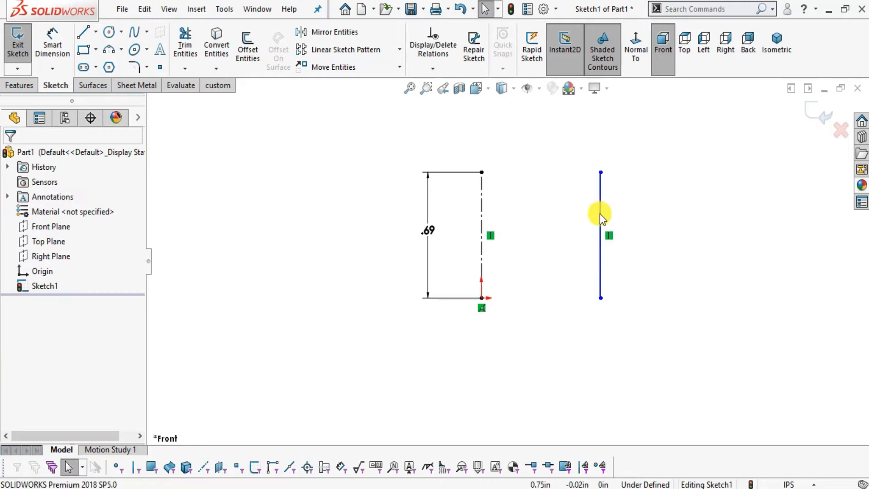
Add horizontal relations between the vertical line's upper endpoint and the centerline's upper endpoint, and between its lower endpoint and the origin.
click(601, 172)
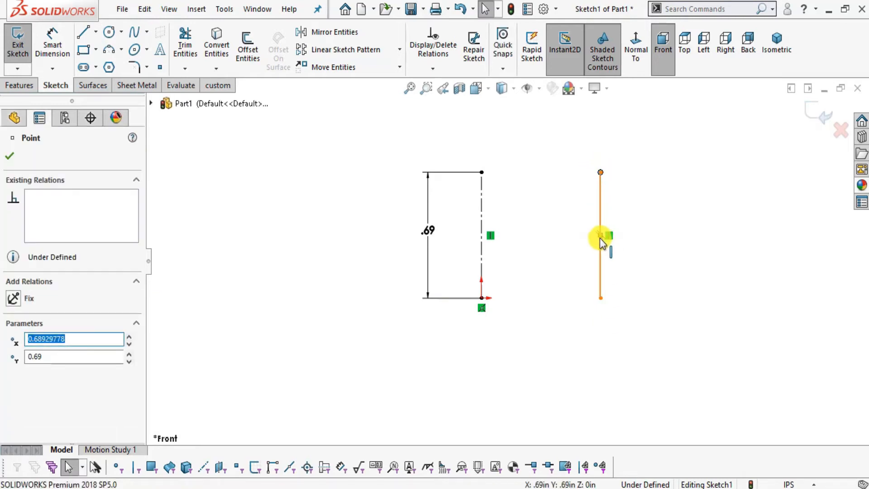
ctrl+click(482, 173)
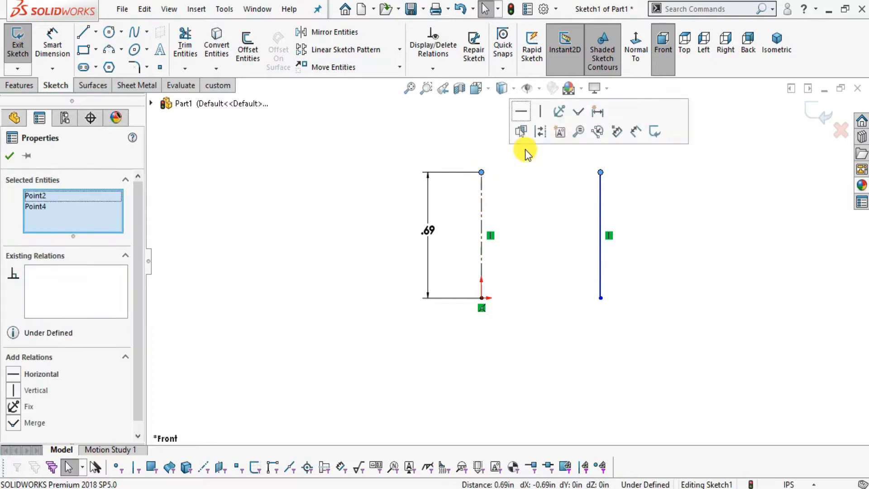
click(664, 257)
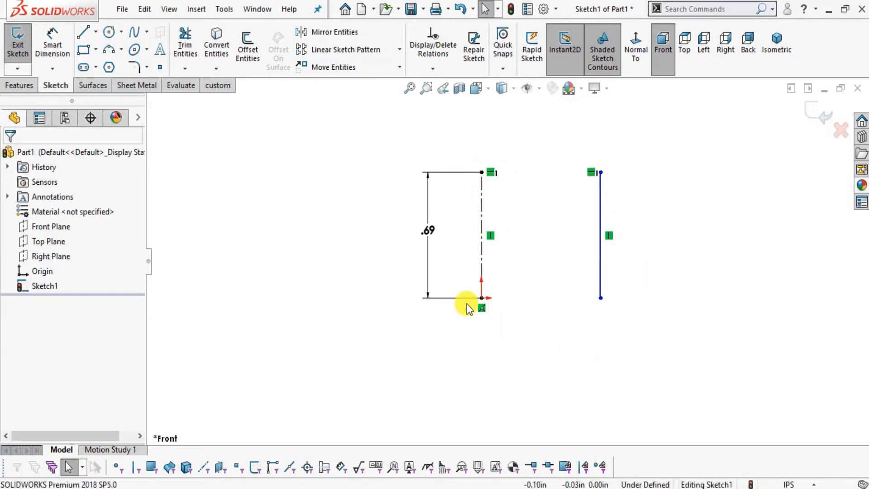
click(481, 298)
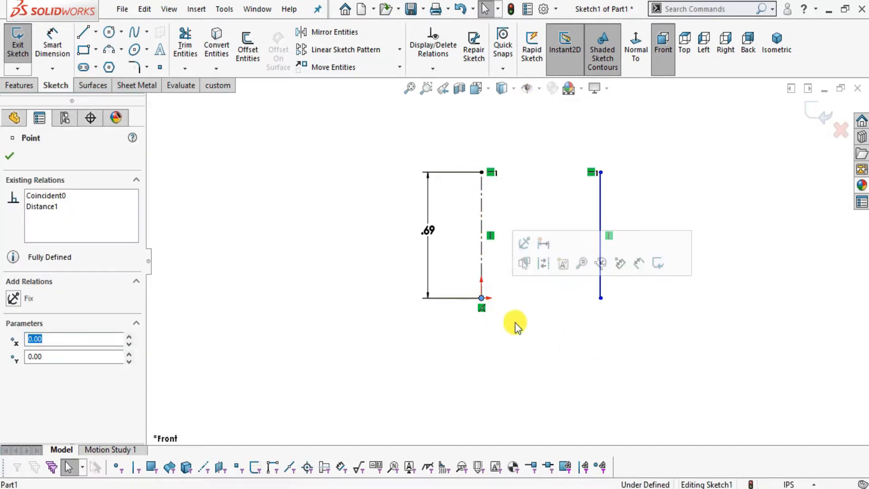
ctrl+click(601, 298)
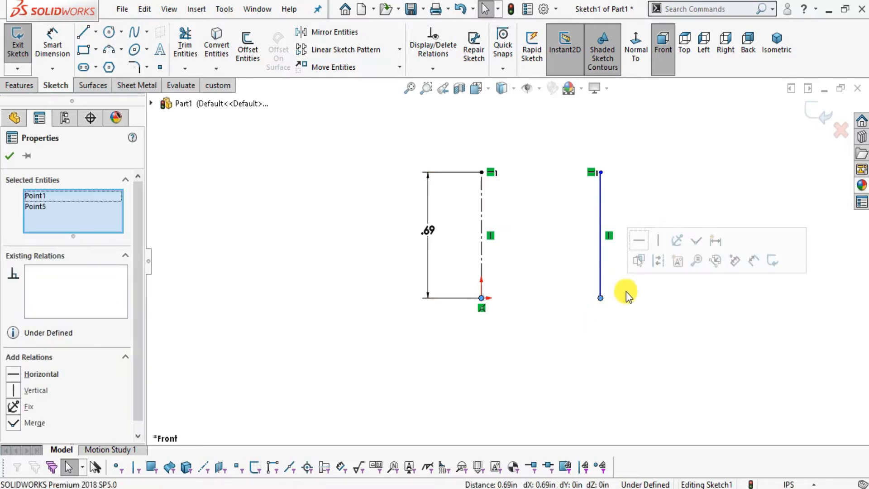
click(635, 242)
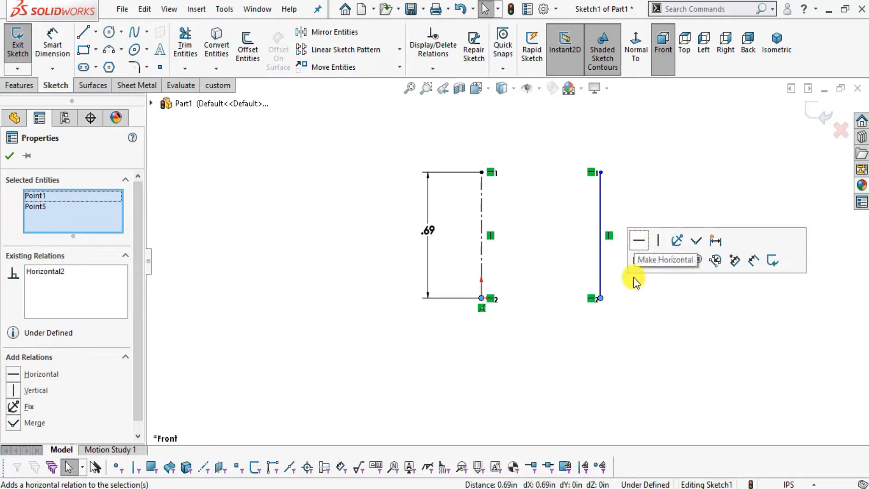
click(646, 318)
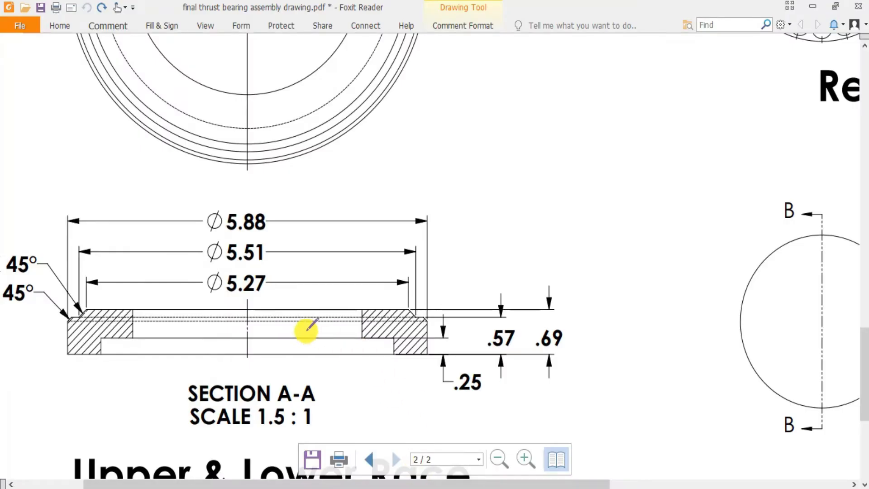
Switch to Foxit Reader, mark the race's inner diameter callout in the plan view, and compare it with the bore edge in Section A-A.
scroll(301, 334, up, 5)
scroll(312, 334, down, 3)
scroll(311, 334, up, 5)
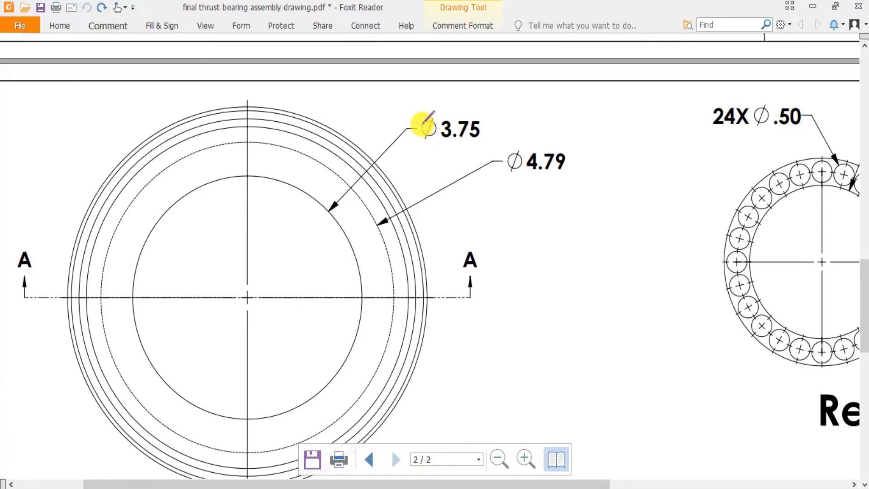
mouse_move(419, 144)
mouse_down()
mouse_move(496, 120)
mouse_move(448, 175)
mouse_up()
scroll(380, 172, down, 3)
scroll(381, 173, up, 3)
scroll(382, 175, down, 6)
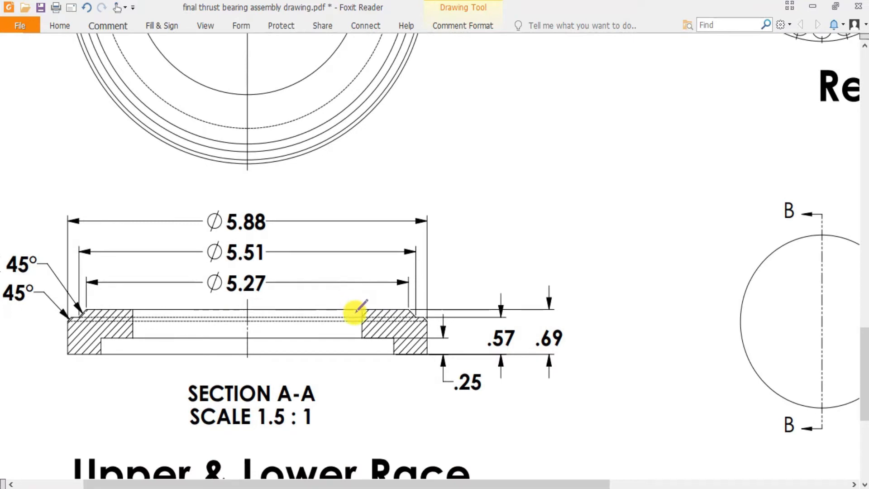
scroll(359, 303, up, 2)
scroll(358, 297, down, 2)
mouse_move(391, 447)
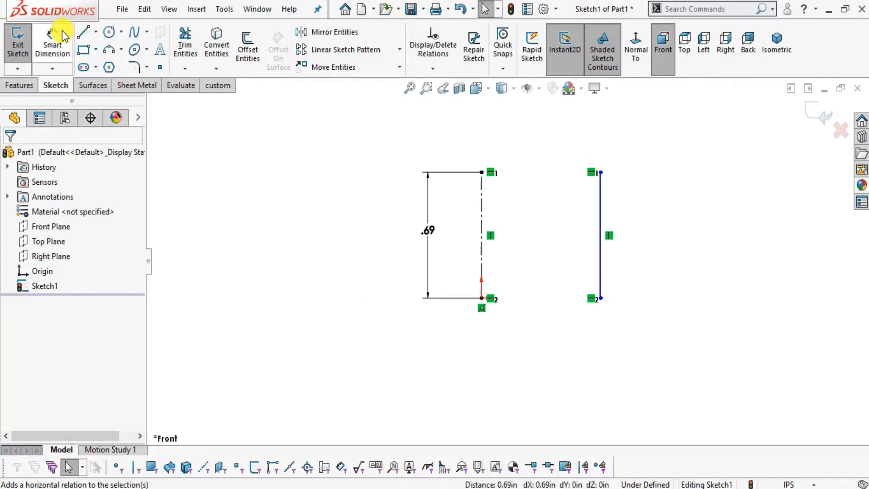
In SOLIDWORKS, dimension the distance between the centerline and the vertical line as 3.75/2 in.
click(59, 36)
click(482, 219)
click(596, 214)
click(533, 346)
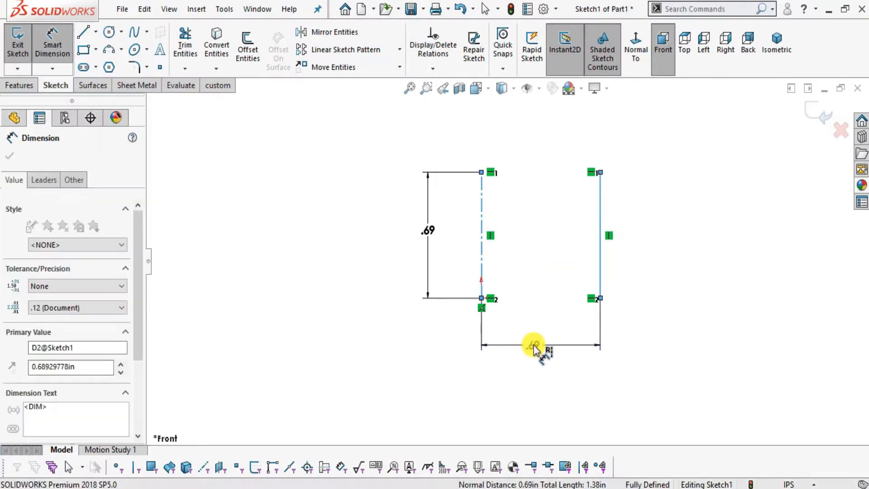
text(3.75/2)
key(Return)
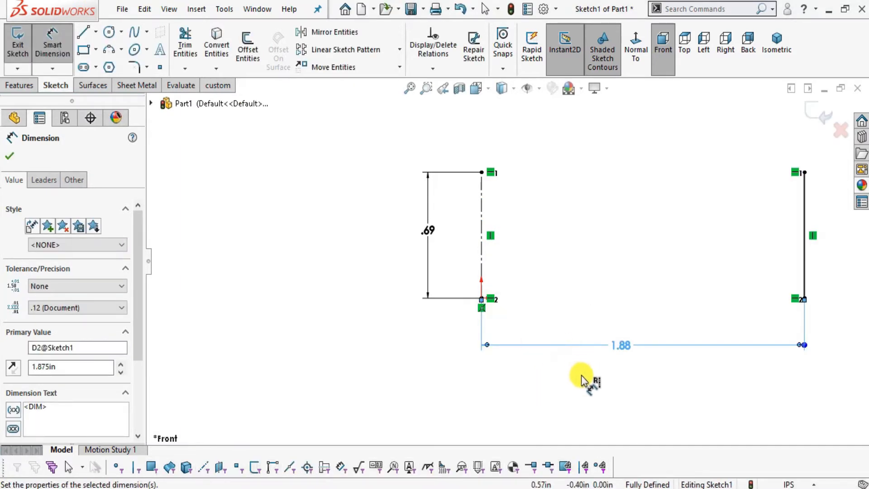
click(583, 374)
scroll(652, 254, up, 2)
scroll(797, 151, down, 2)
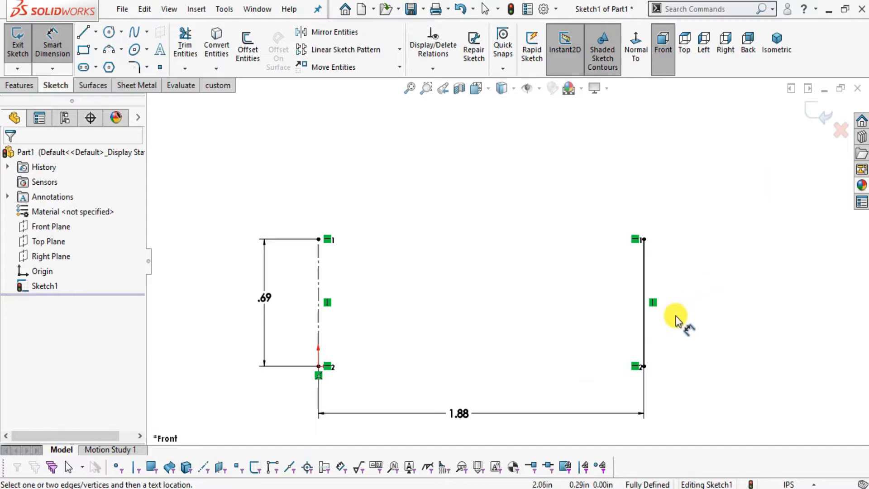
Check Section A-A in Foxit Reader and, in SOLIDWORKS, sketch the profile's horizontal top edge and a short line sloping down from its outer end.
click(84, 31)
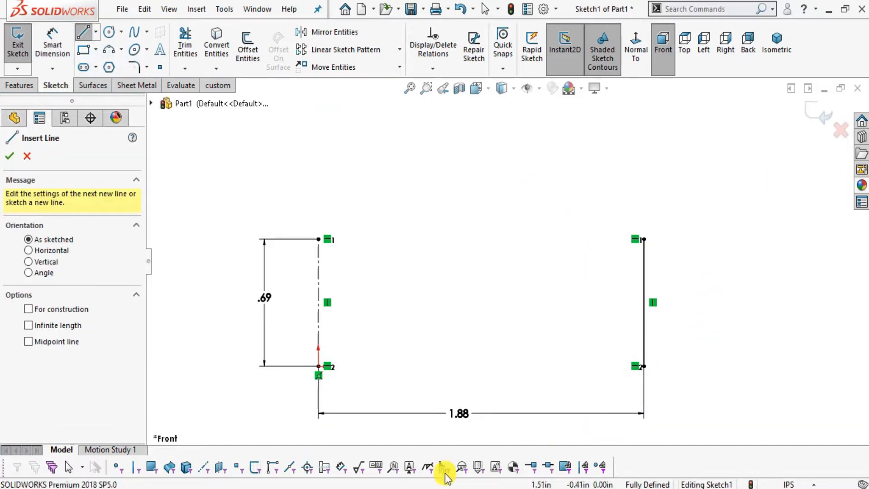
click(422, 488)
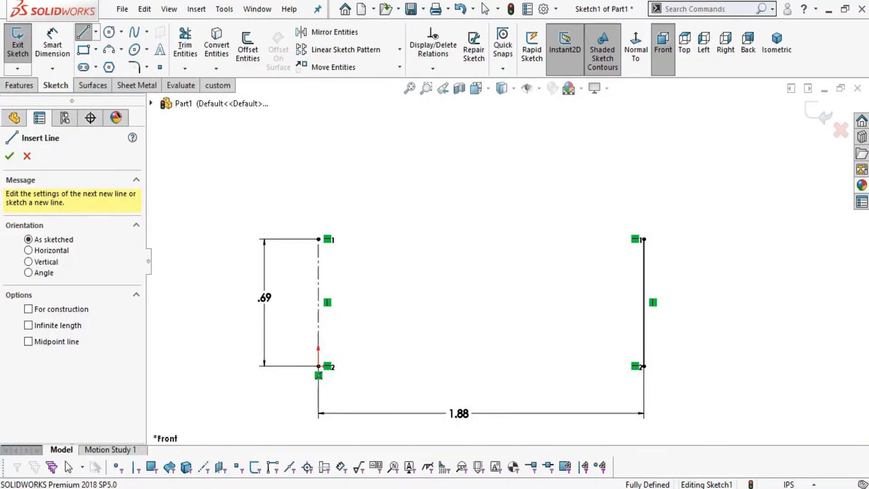
click(430, 488)
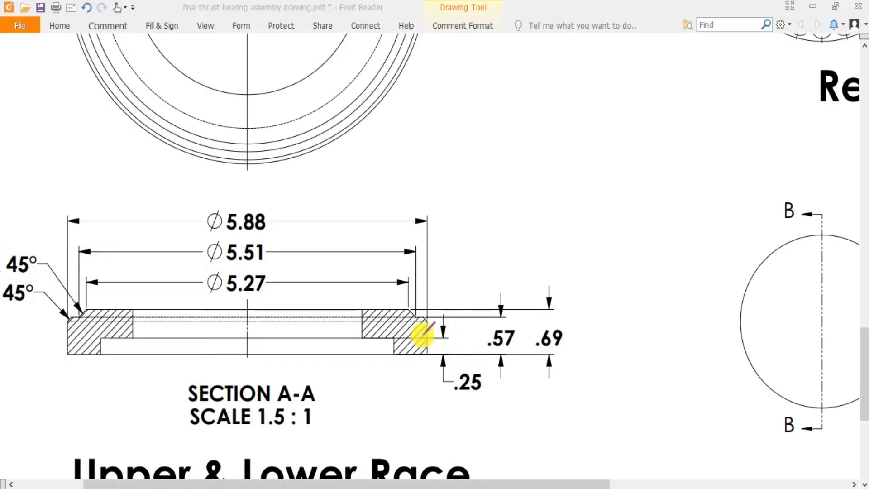
ctrl+scroll(409, 344, up, 2)
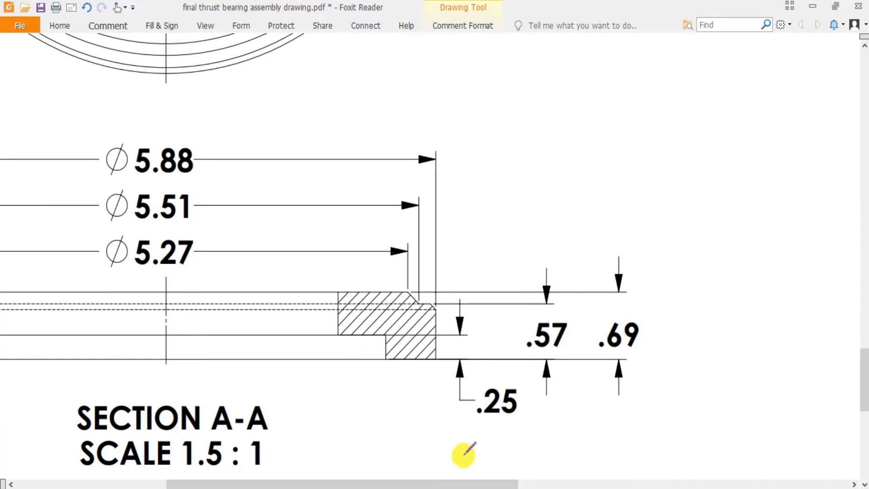
click(449, 488)
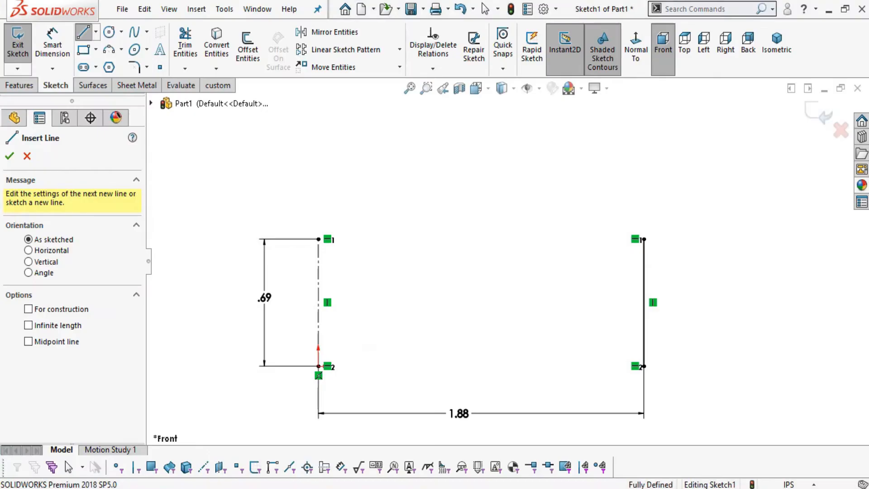
click(644, 239)
click(742, 239)
key(alt+Tab)
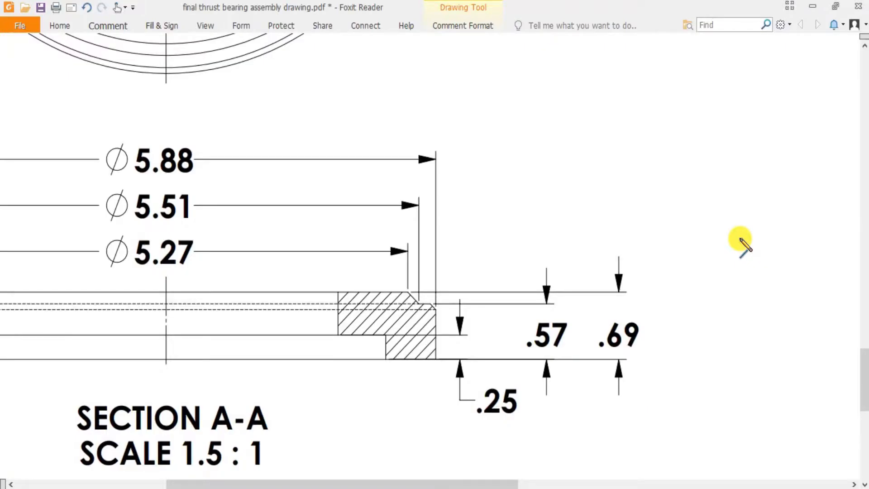
key(alt+Tab)
click(763, 266)
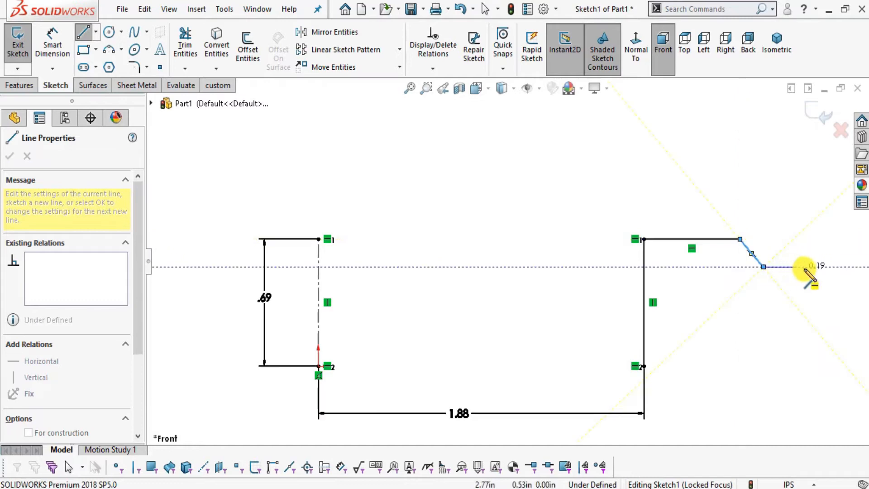
Close the profile with a horizontal shoulder line, an outer vertical edge about 0.54 in tall and a base line about 0.96 in long.
key(alt+Tab)
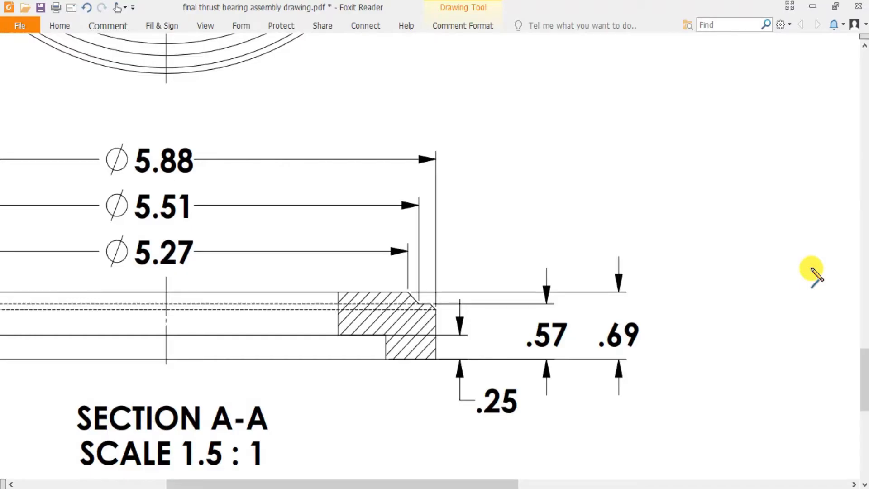
key(alt+Tab)
click(811, 267)
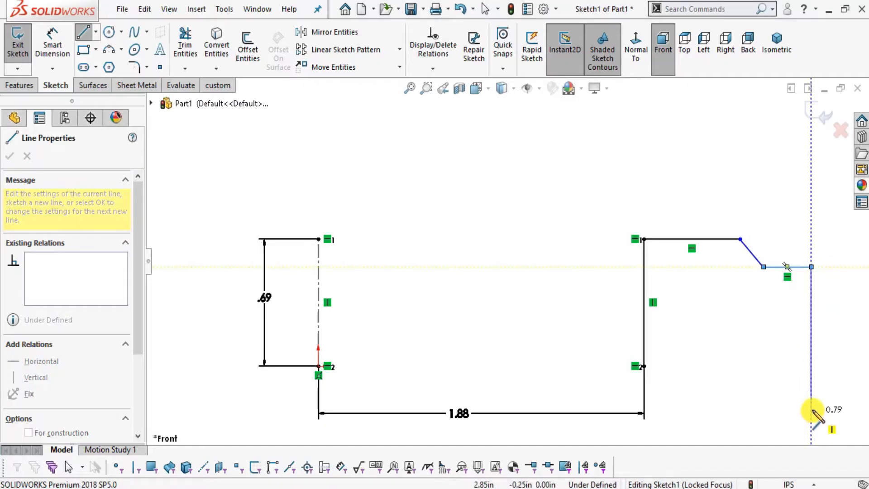
click(812, 367)
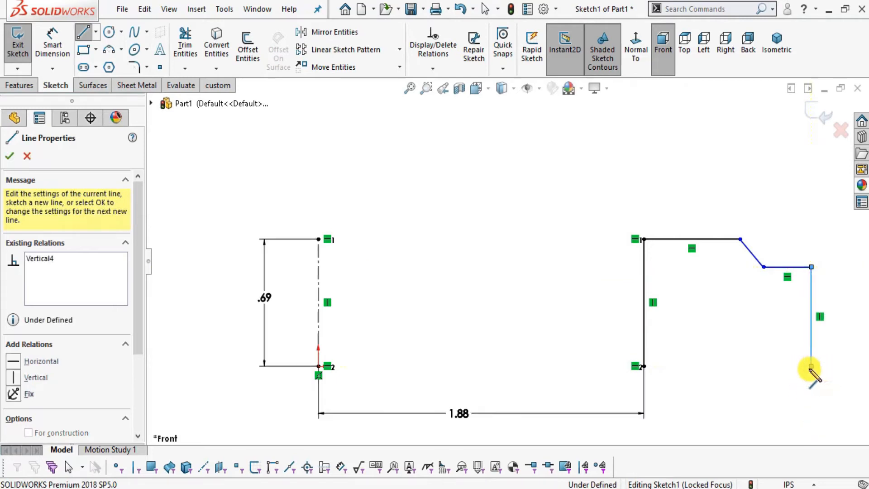
click(644, 366)
key(Escape)
scroll(688, 388, up, 3)
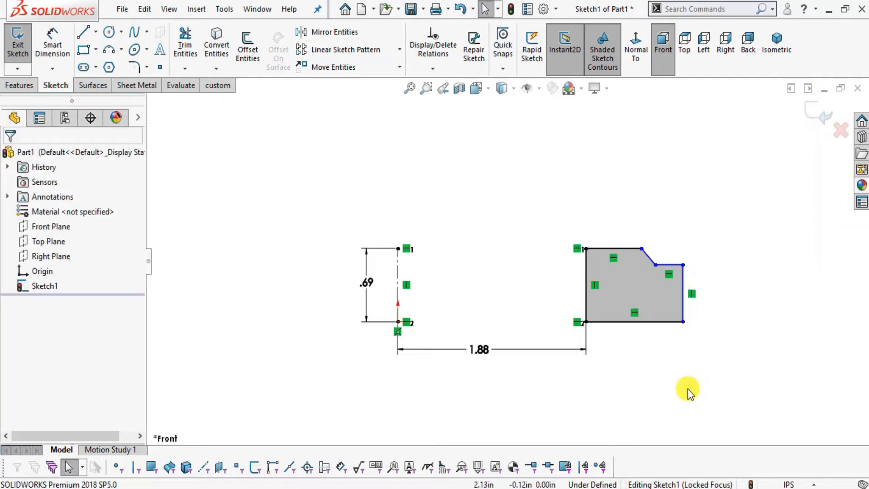
scroll(703, 280, down, 2)
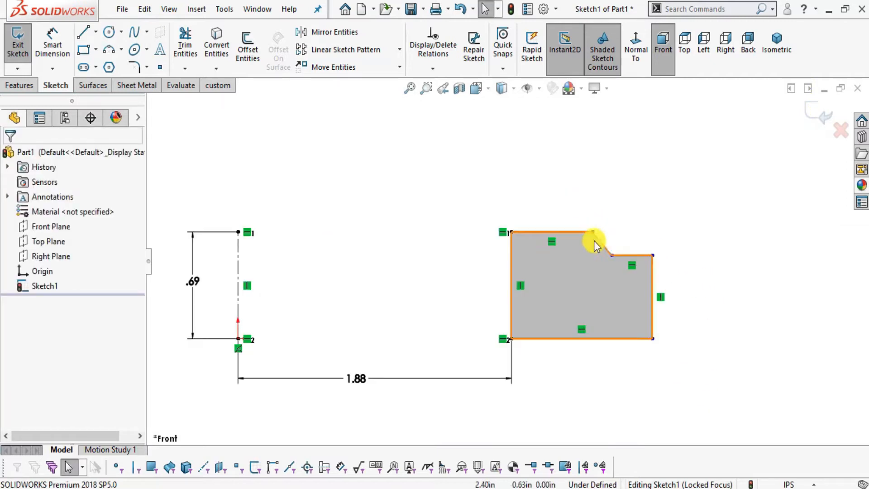
Switch to Foxit Reader and mark the .12 X 45° chamfer callout of Section A-A in red.
key(alt+Tab)
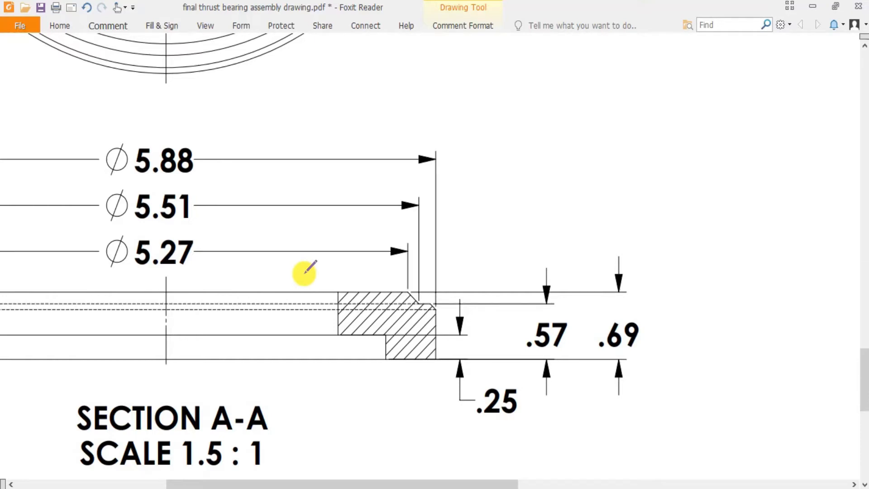
drag(304, 274, 374, 279)
ctrl+scroll(358, 274, down, 2)
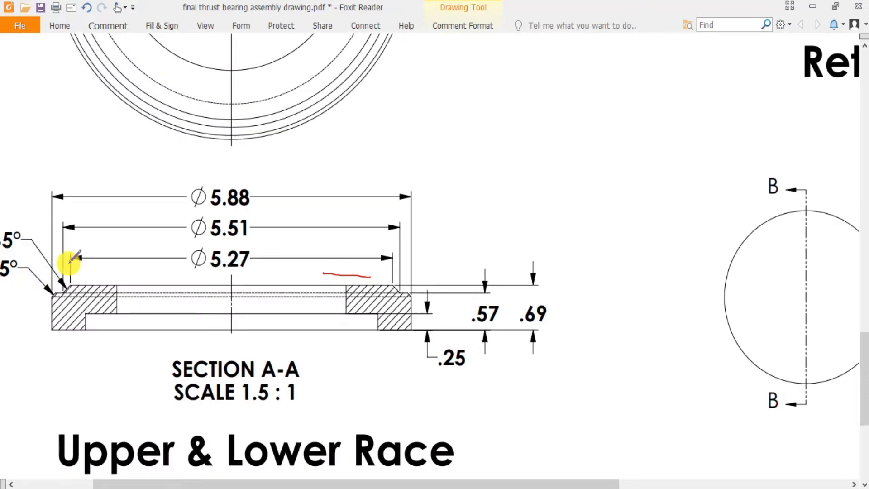
ctrl+scroll(18, 267, down, 2)
ctrl+scroll(28, 246, up, 2)
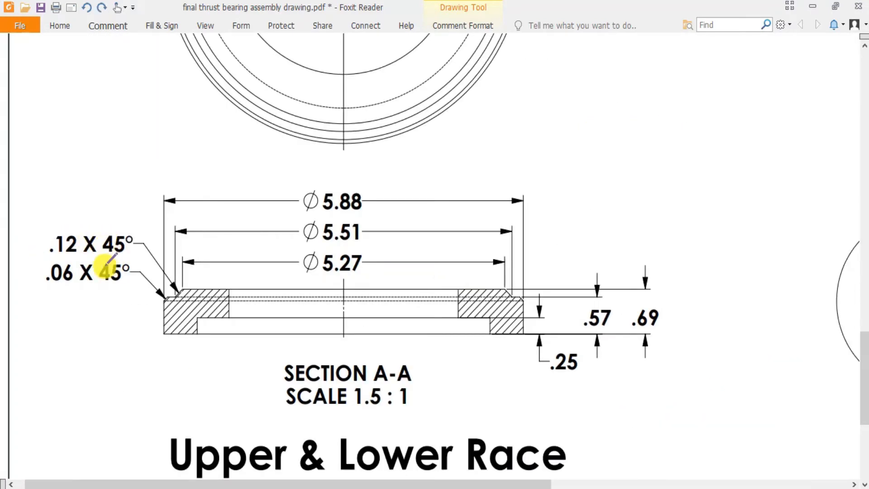
mouse_move(83, 256)
mouse_down()
mouse_move(124, 219)
mouse_move(68, 216)
mouse_up()
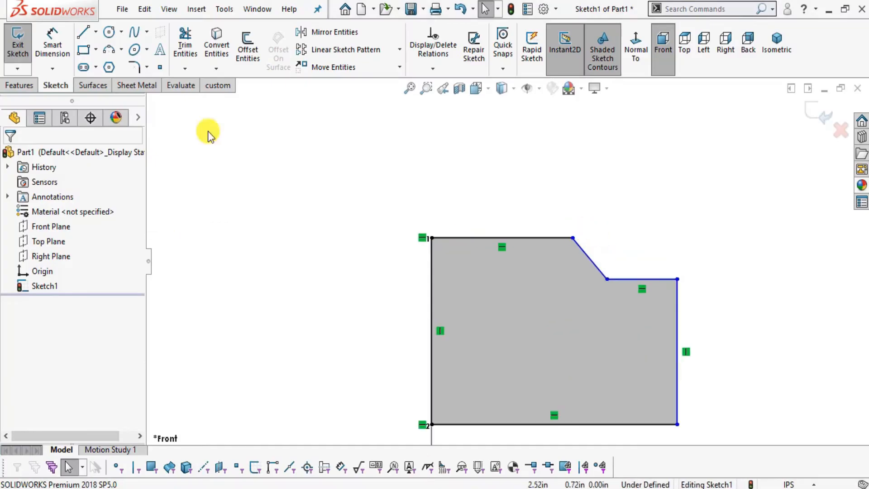
In SOLIDWORKS, dimension the sloped line's vertical height as 0.12 in.
click(52, 41)
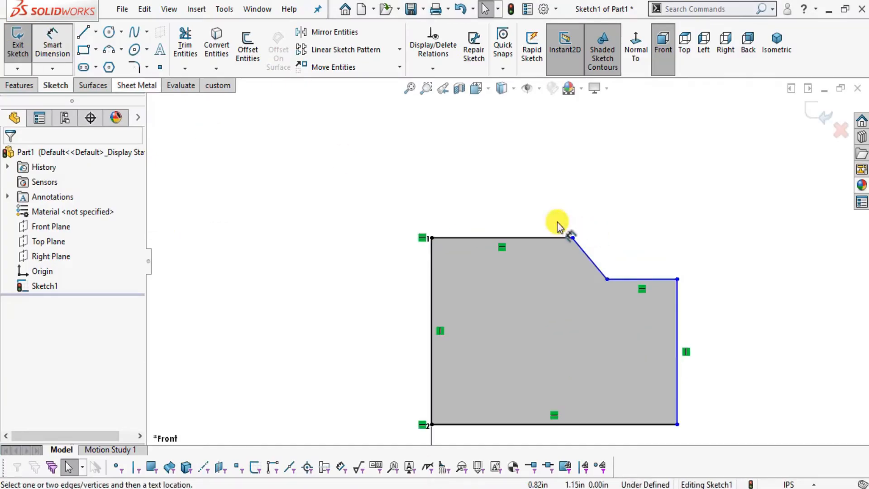
click(598, 267)
click(708, 259)
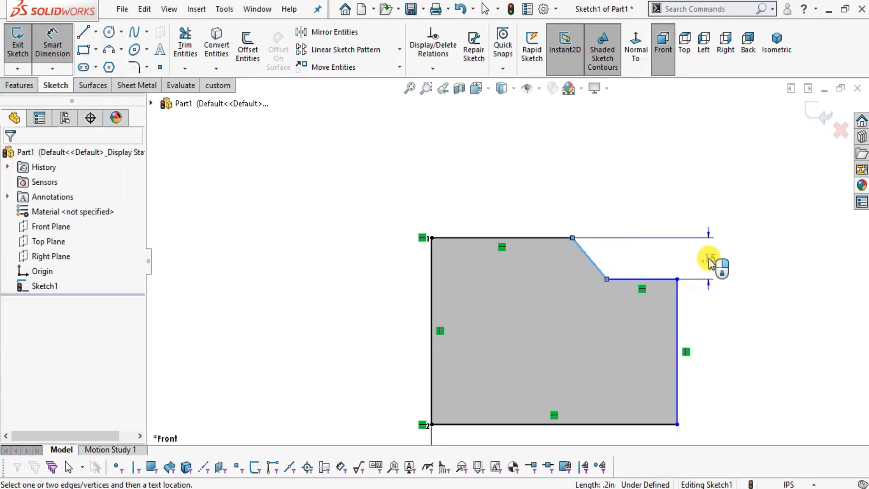
text(0)
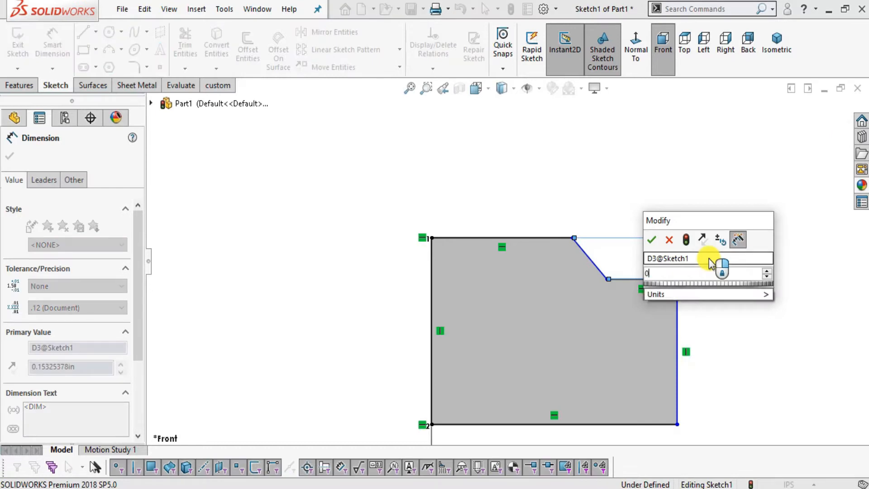
text(.12)
key(Return)
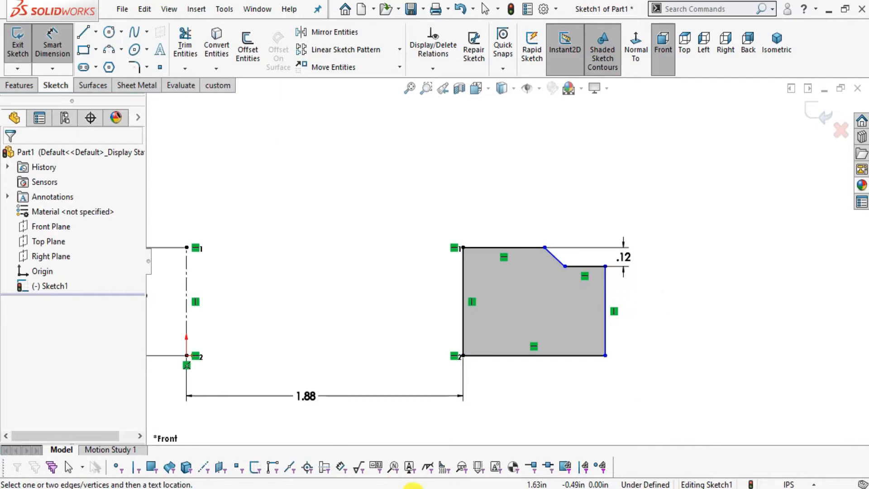
Check the chamfer callout in Foxit Reader and, in SOLIDWORKS, dimension the angle between the top edge and the sloped line as 45°.
click(413, 487)
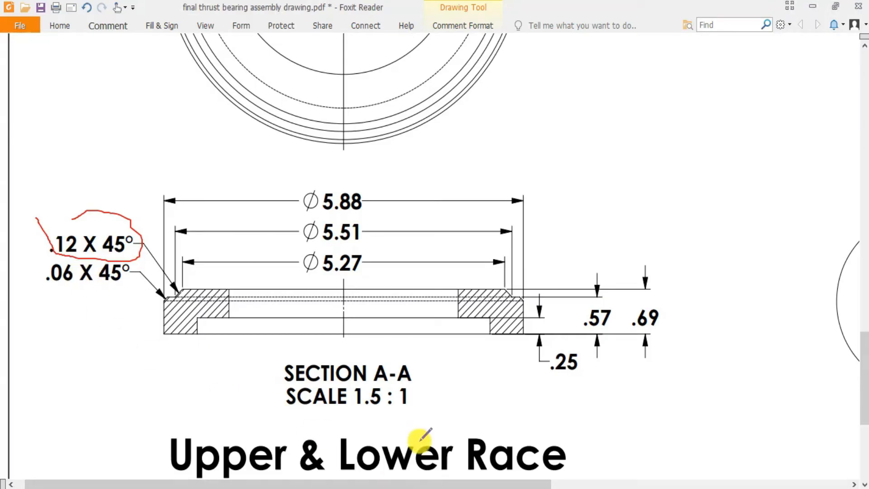
key(alt+Tab)
scroll(512, 282, down, 3)
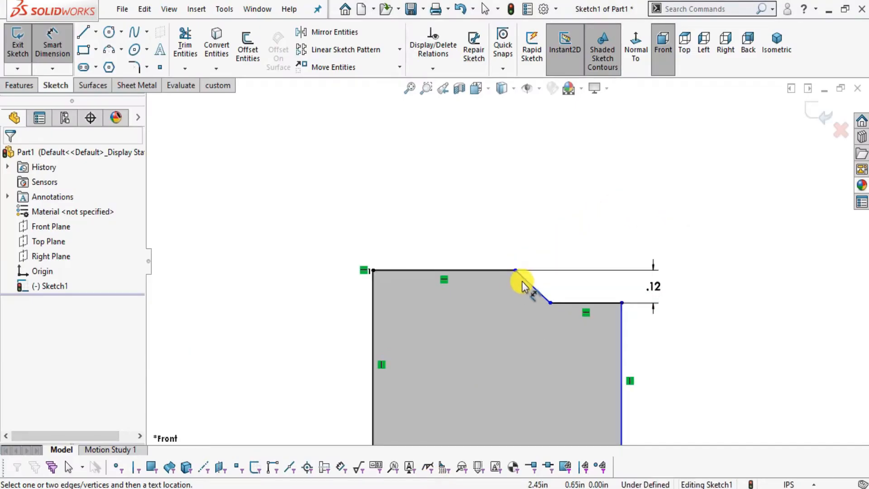
click(515, 282)
click(506, 272)
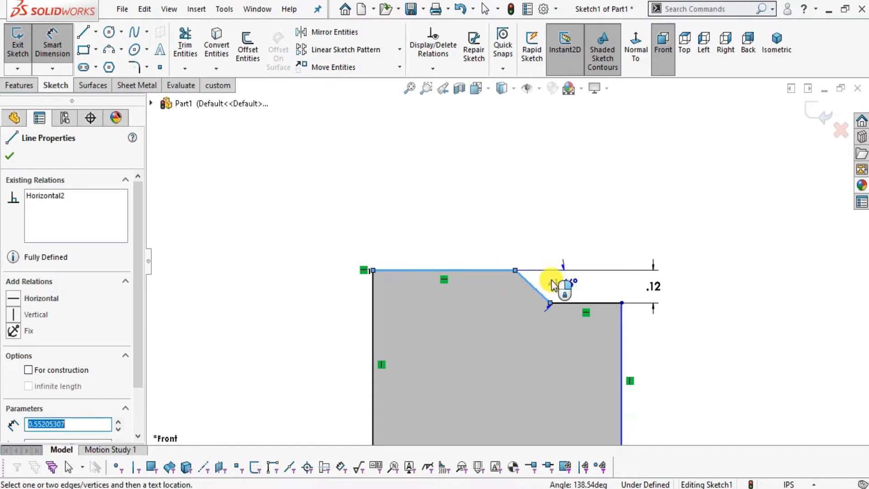
scroll(552, 284, down, 2)
click(552, 283)
text(45)
key(Return)
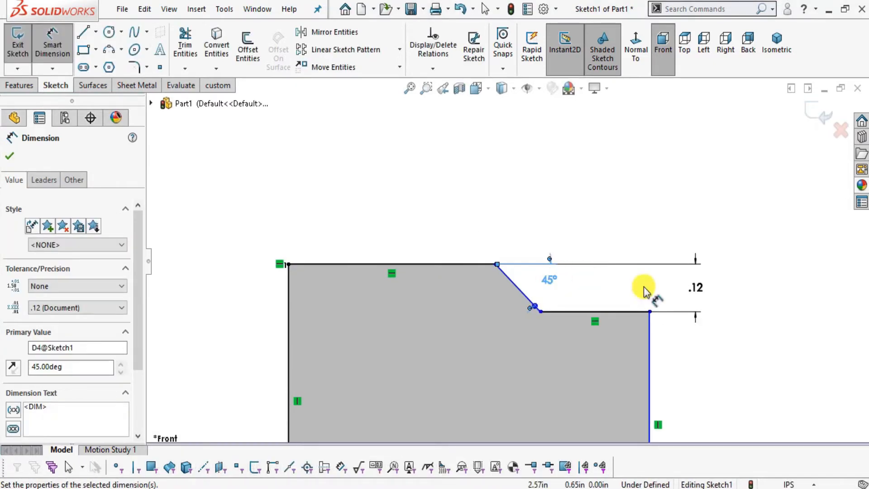
click(763, 323)
scroll(605, 316, up, 6)
scroll(490, 325, down, 2)
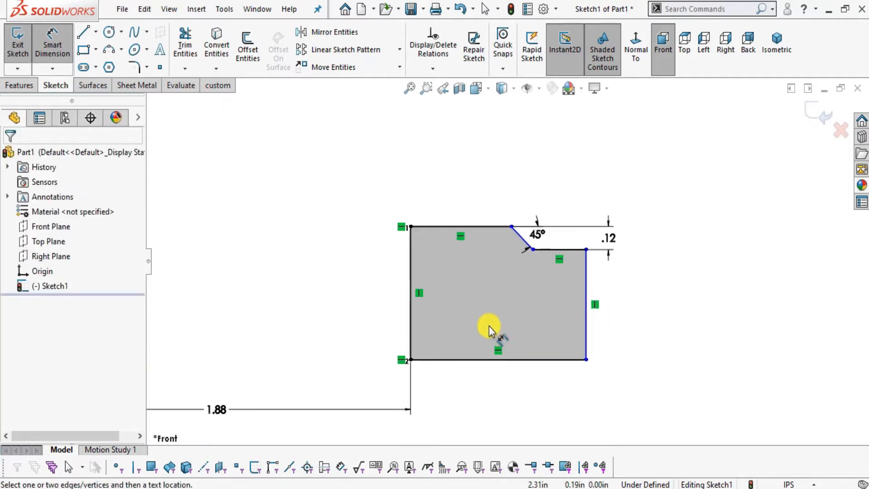
Check the second chamfer callout in Foxit Reader and, in SOLIDWORKS, add a 0.06 in by 45° angle-distance sketch chamfer where the shoulder meets the outer edge.
key(alt+Tab)
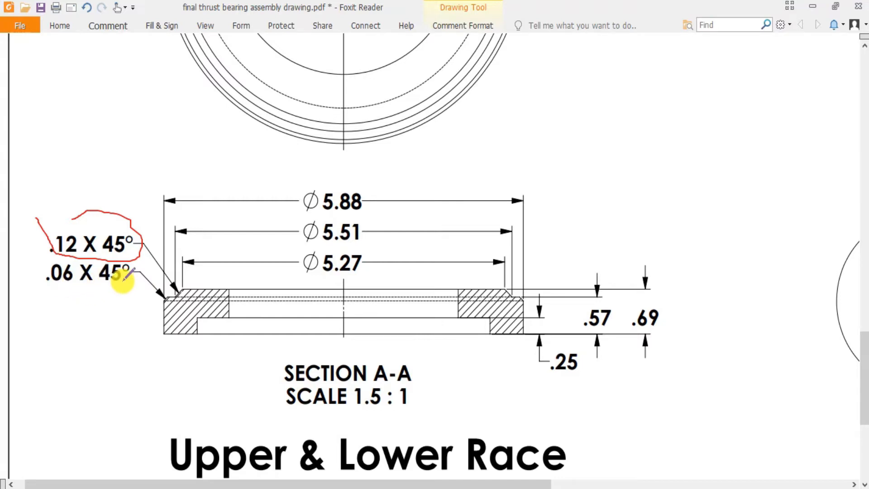
key(alt+Tab)
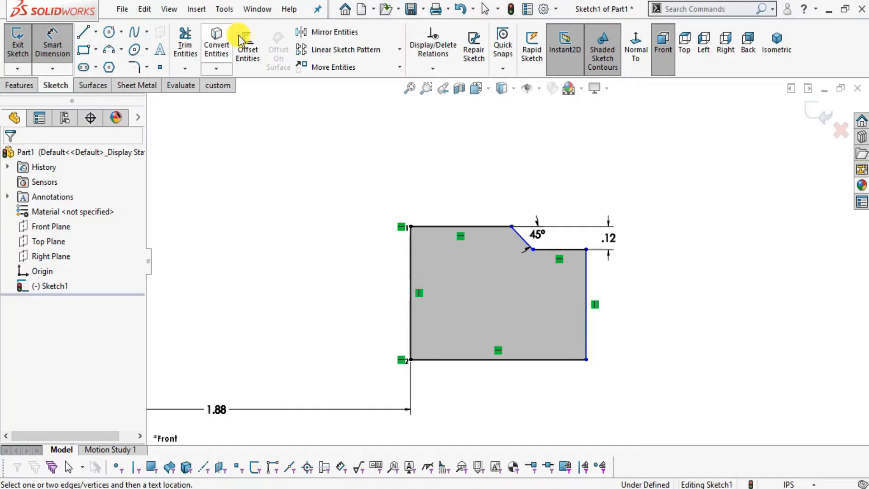
click(146, 67)
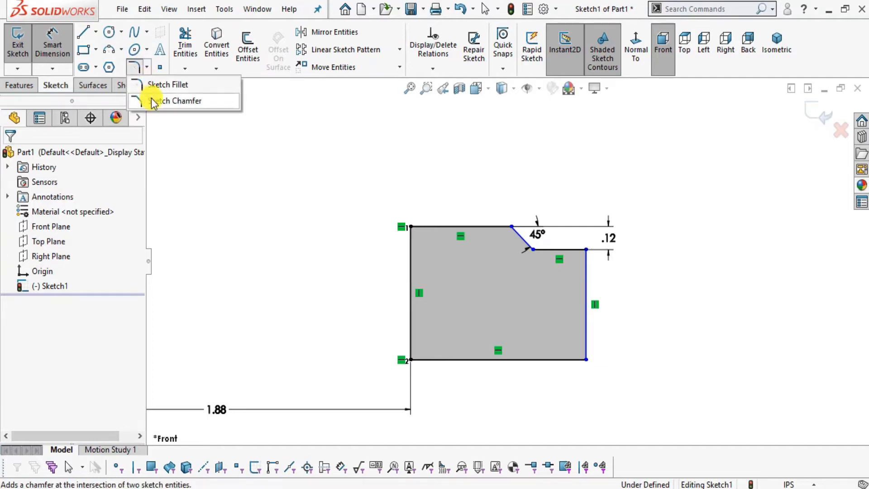
click(154, 100)
scroll(584, 295, down, 1)
click(565, 239)
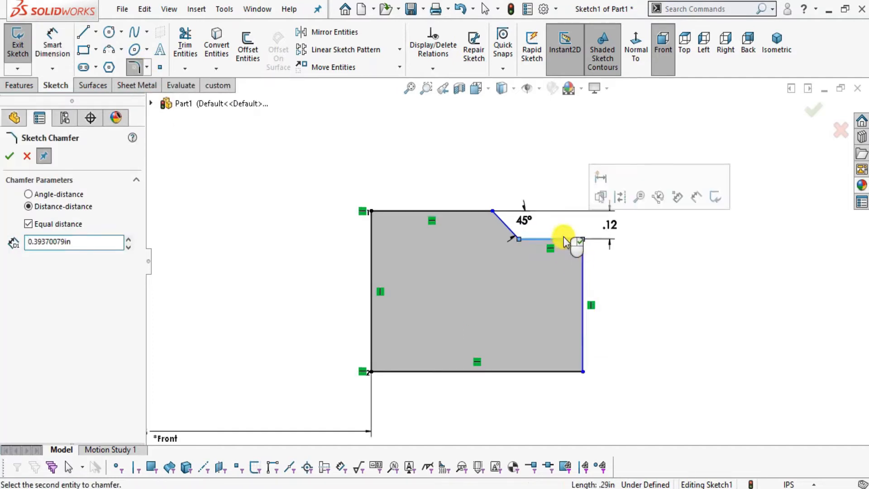
double_click(73, 241)
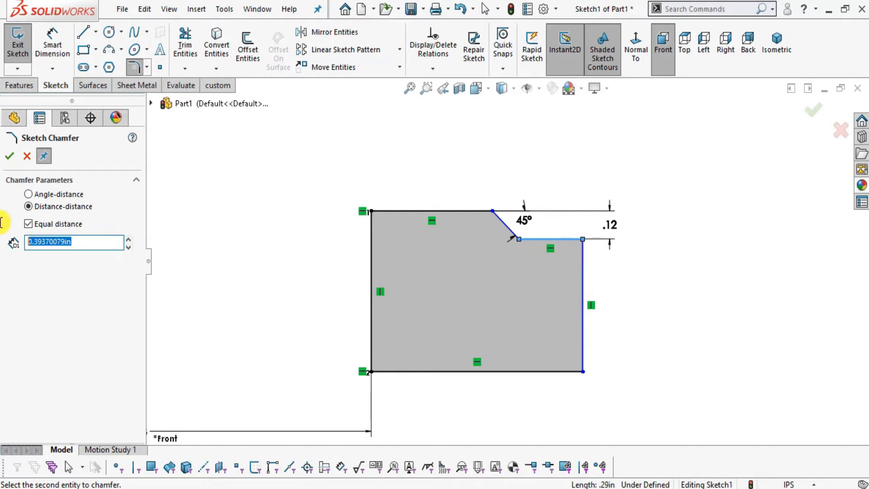
text(0.06)
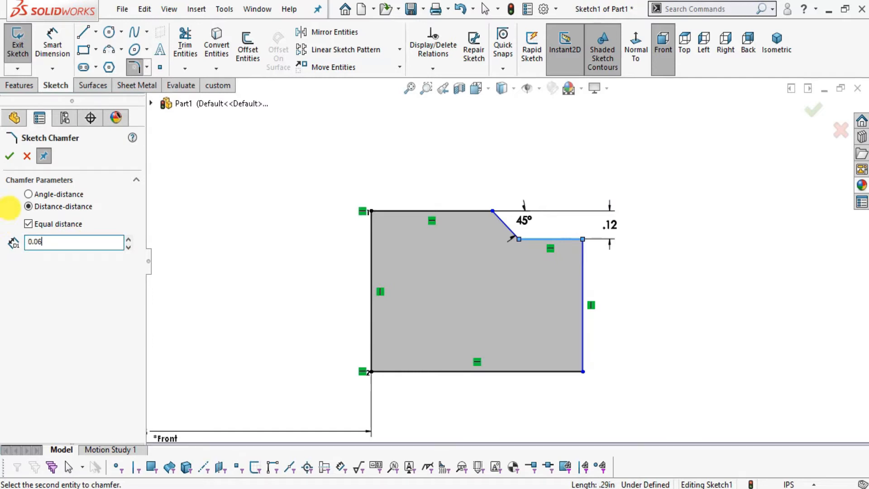
click(48, 195)
click(62, 259)
scroll(560, 243, down, 3)
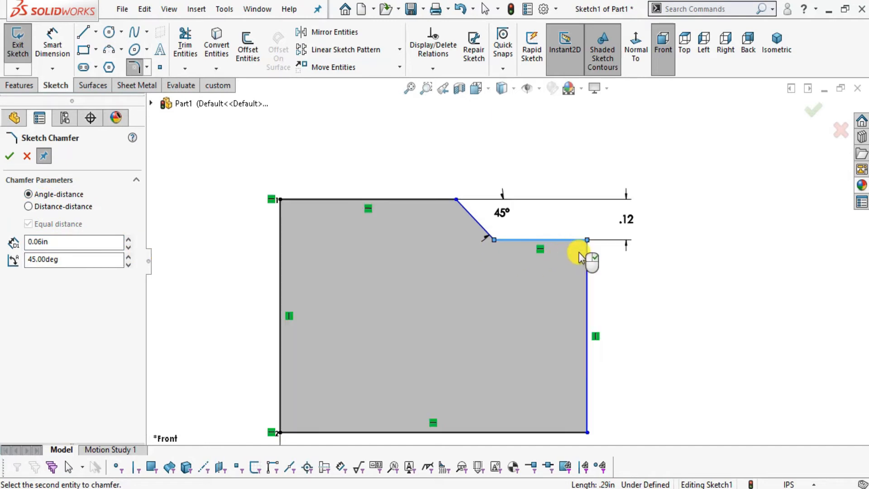
click(587, 261)
scroll(588, 262, down, 6)
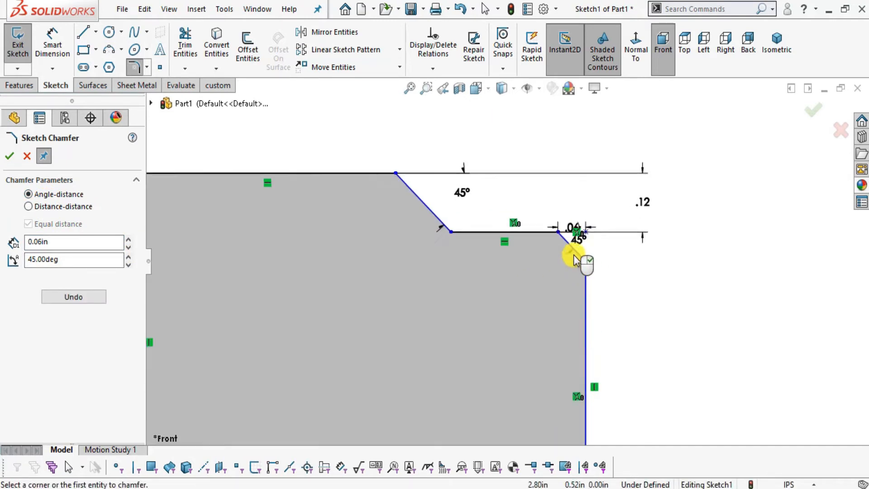
key(Escape)
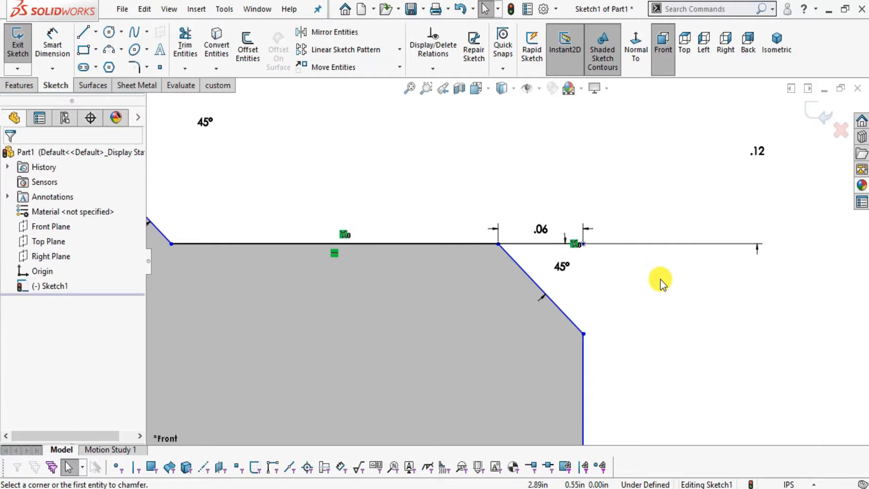
scroll(653, 279, up, 2)
scroll(553, 248, up, 2)
scroll(258, 168, down, 1)
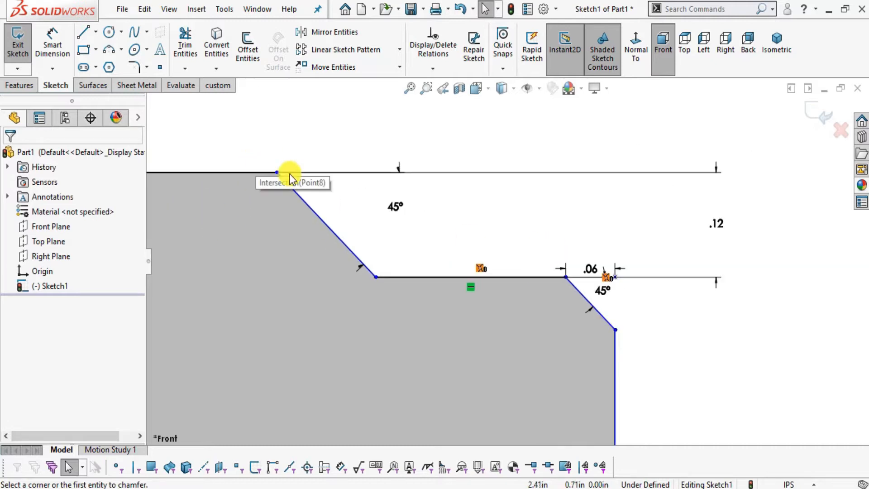
scroll(381, 231, up, 2)
click(52, 44)
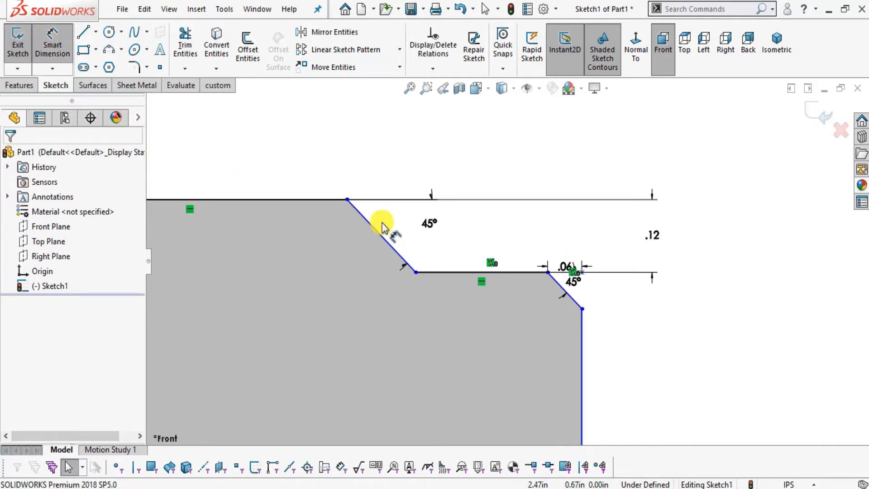
click(382, 235)
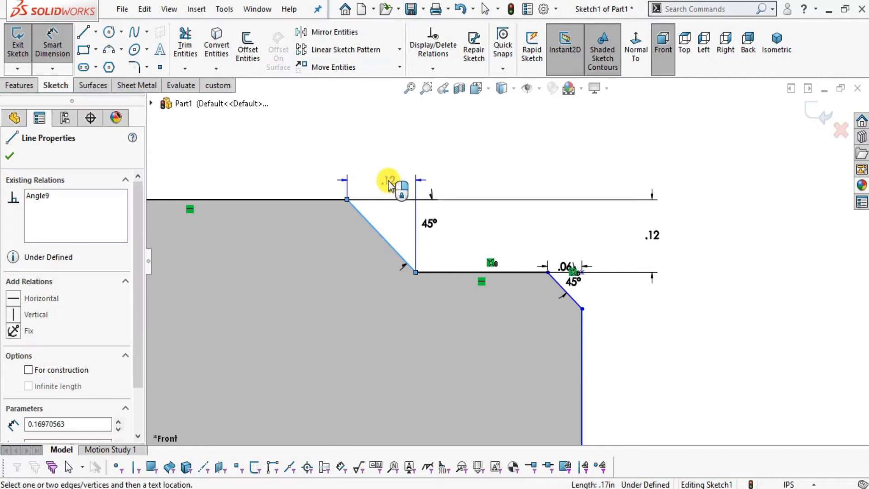
key(Escape)
key(Escape)
scroll(679, 269, up, 4)
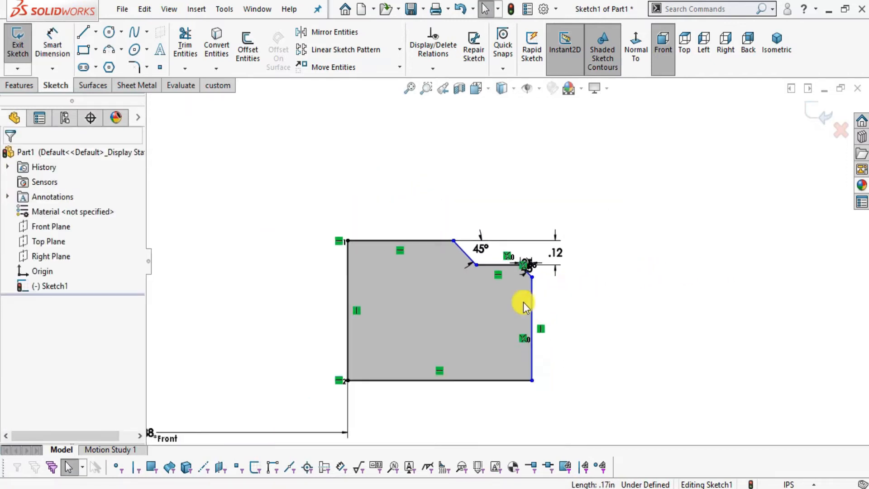
scroll(523, 302, up, 2)
scroll(420, 319, down, 3)
scroll(423, 318, up, 8)
scroll(394, 308, down, 3)
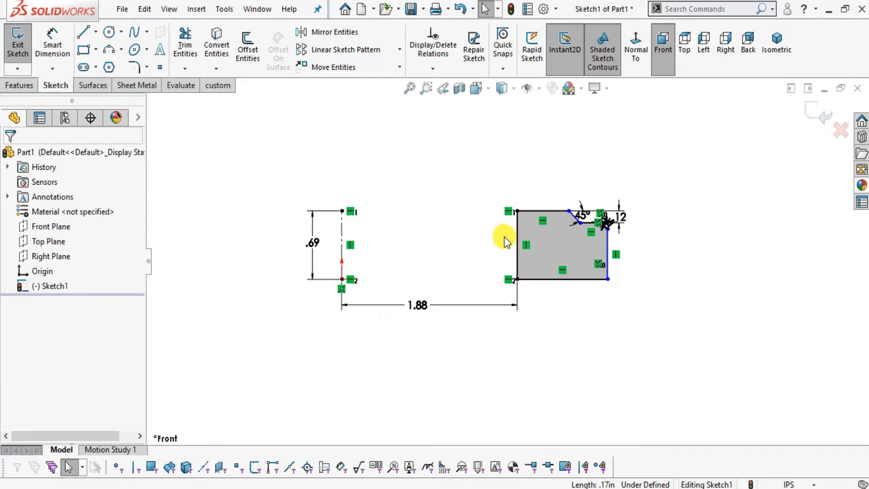
scroll(529, 238, down, 2)
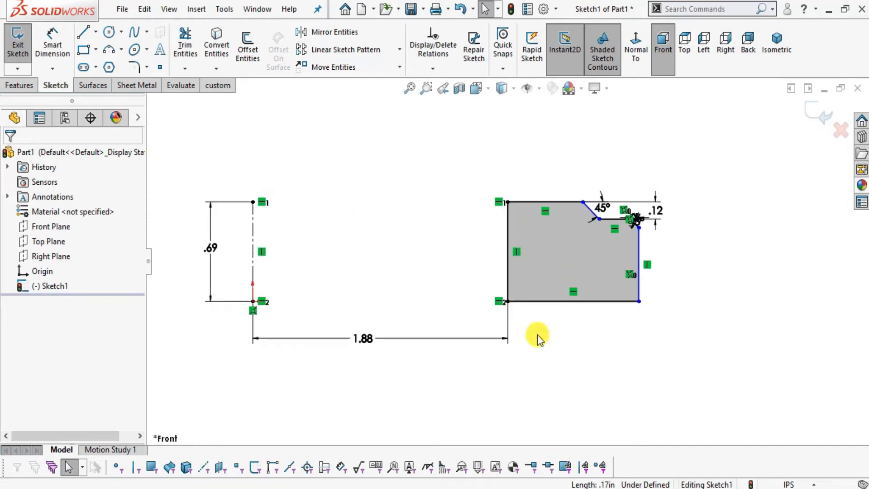
In Foxit Reader, mark the Ø 5.27 callout in Section A-A, its two extension lines and the section's centerline.
click(444, 488)
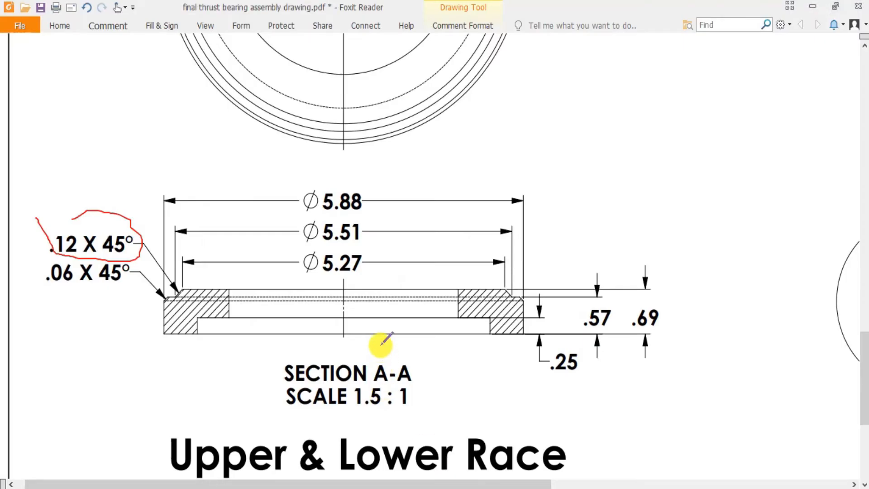
mouse_move(311, 255)
mouse_down()
mouse_move(299, 263)
mouse_move(368, 285)
mouse_move(325, 250)
mouse_up()
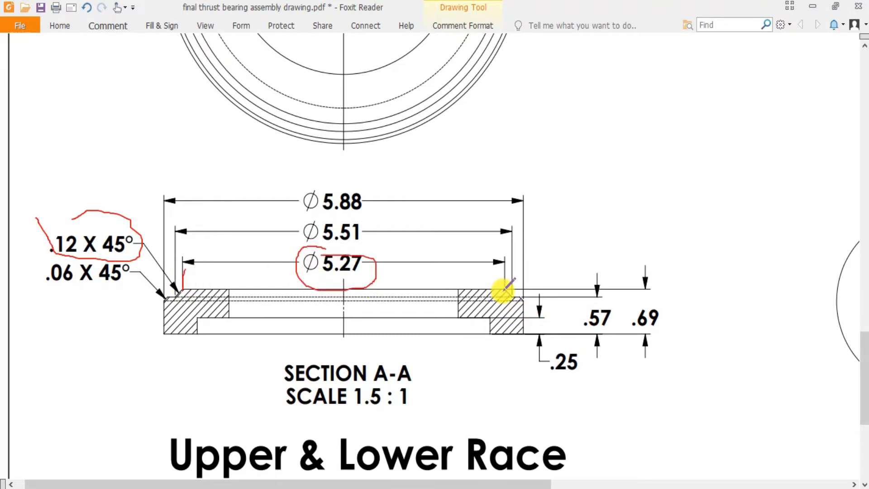
ctrl+scroll(472, 316, up, 2)
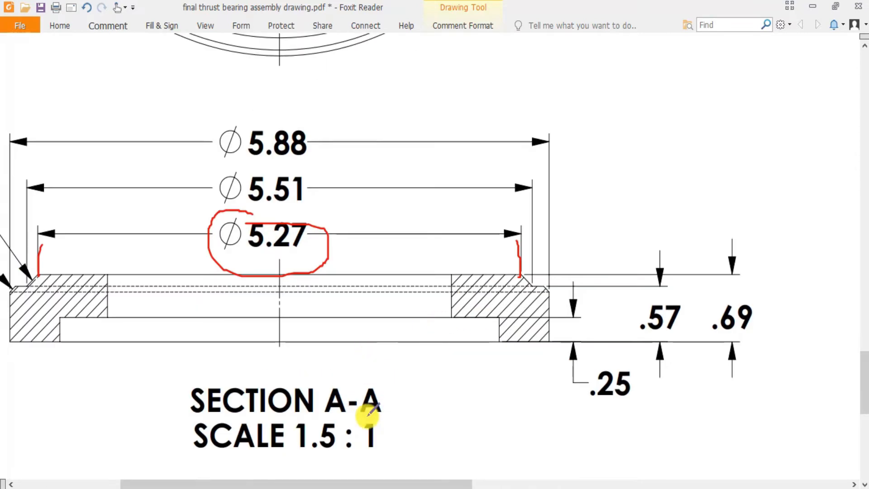
drag(329, 481, 292, 481)
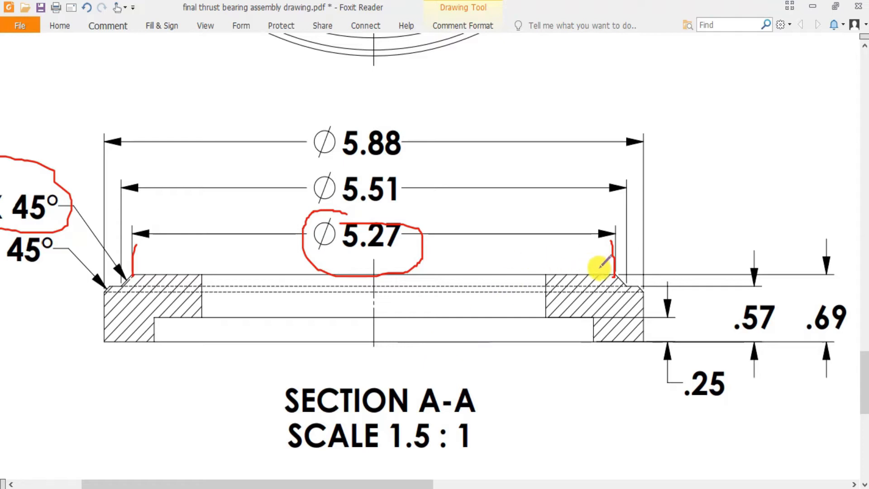
mouse_move(373, 271)
mouse_down()
mouse_move(365, 320)
mouse_move(375, 365)
mouse_up()
In SOLIDWORKS, dimension the distance from the centerline to the sloped line's upper endpoint as 5.27/2 in, checking the drawing in Foxit Reader.
key(alt+Tab)
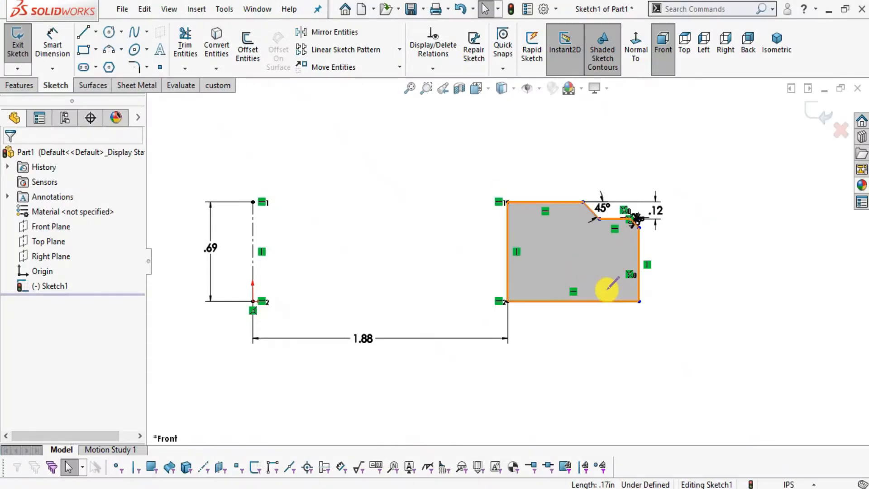
click(59, 45)
click(252, 232)
click(583, 203)
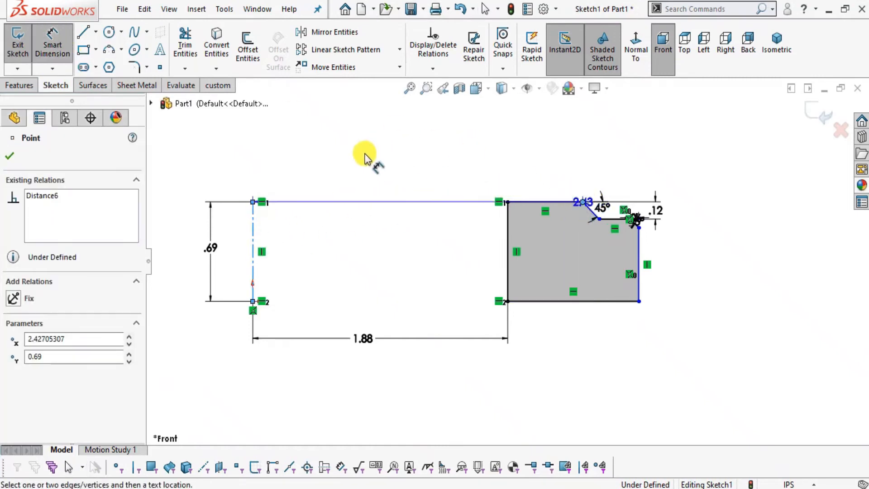
key(alt+Tab)
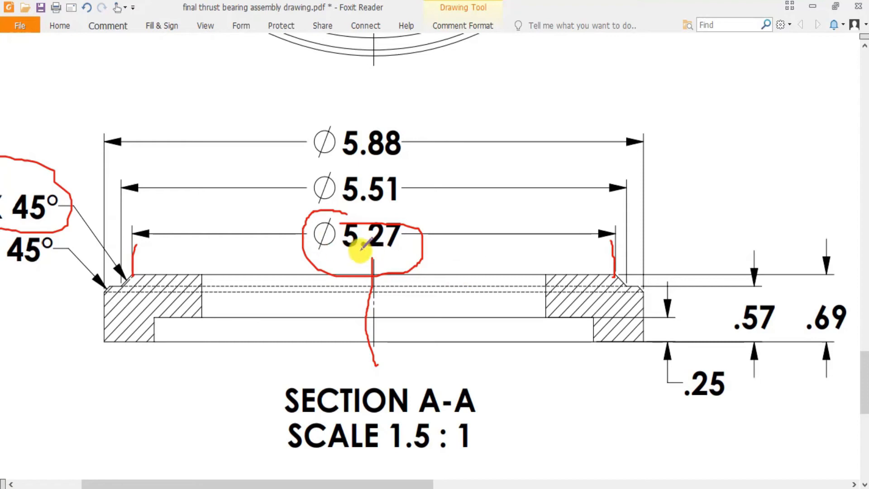
key(alt+Tab)
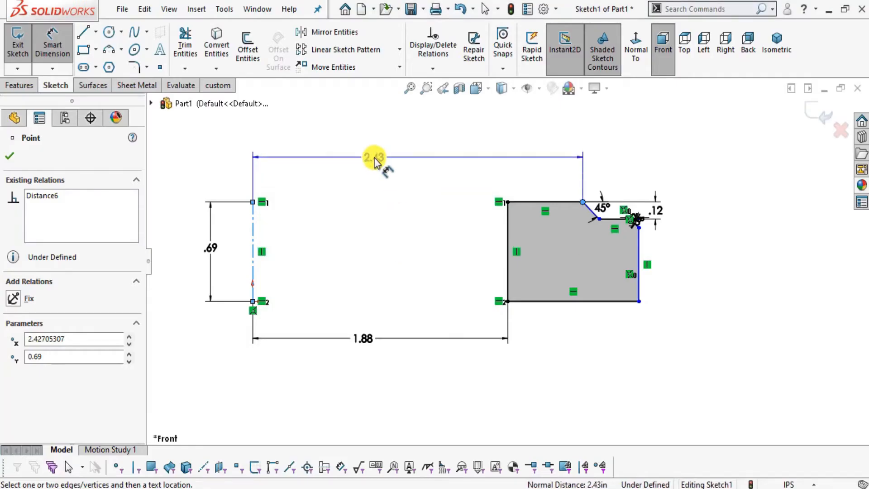
click(374, 157)
text(5.27/2)
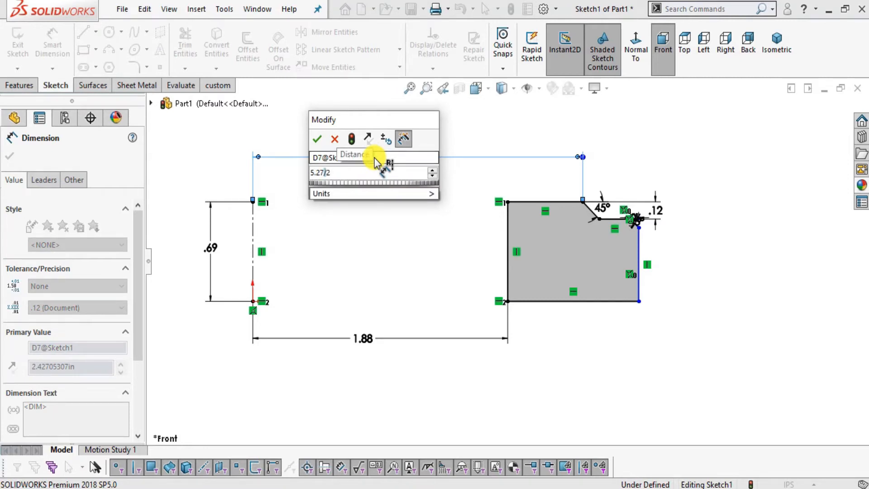
key(Return)
click(795, 262)
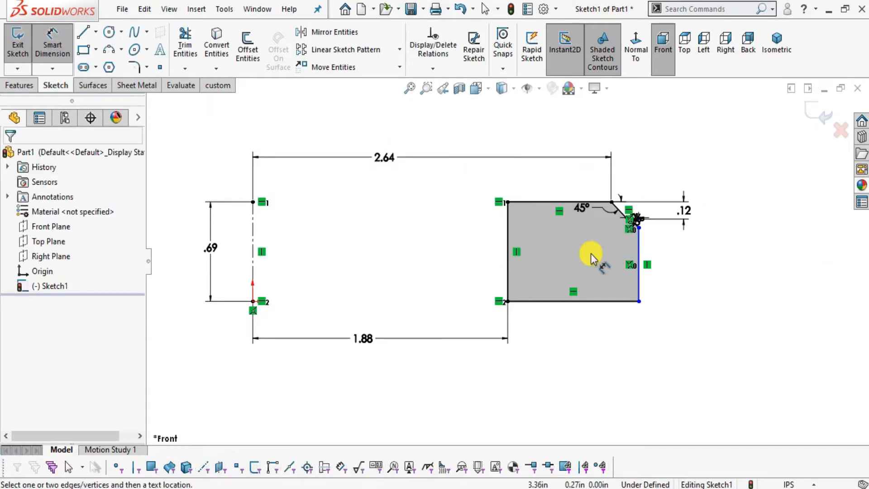
Circle the Ø 5.88 callout in Foxit Reader and, in SOLIDWORKS, dimension the distance from the centerline to the outer edge as 5.88/2 in.
scroll(609, 234, up, 5)
scroll(639, 227, up, 2)
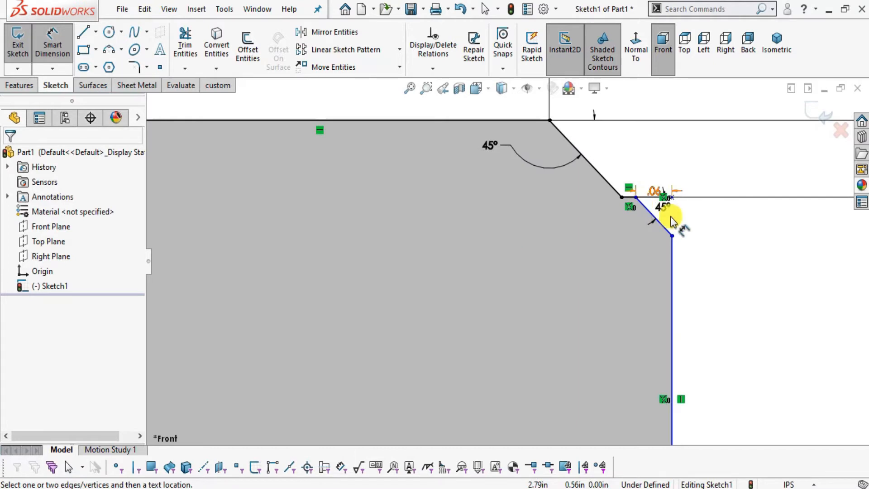
scroll(725, 265, down, 6)
key(alt+Tab)
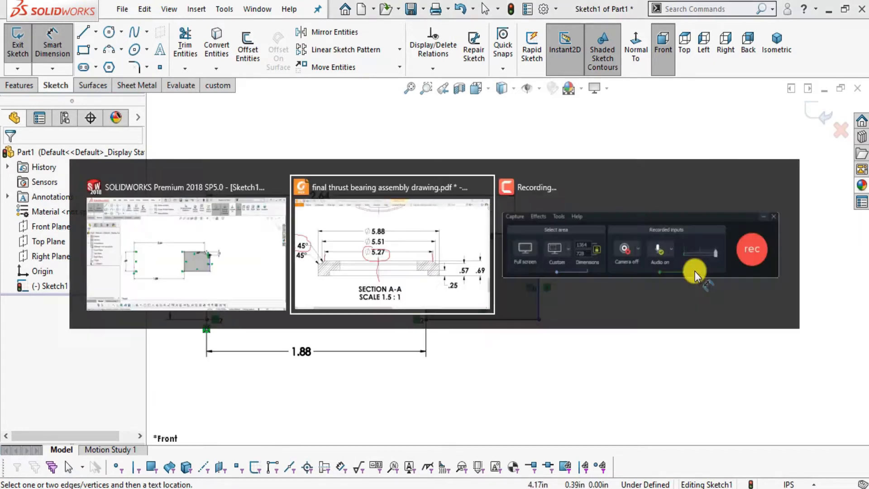
mouse_move(366, 119)
mouse_down()
mouse_move(325, 120)
mouse_move(383, 159)
mouse_move(361, 101)
mouse_up()
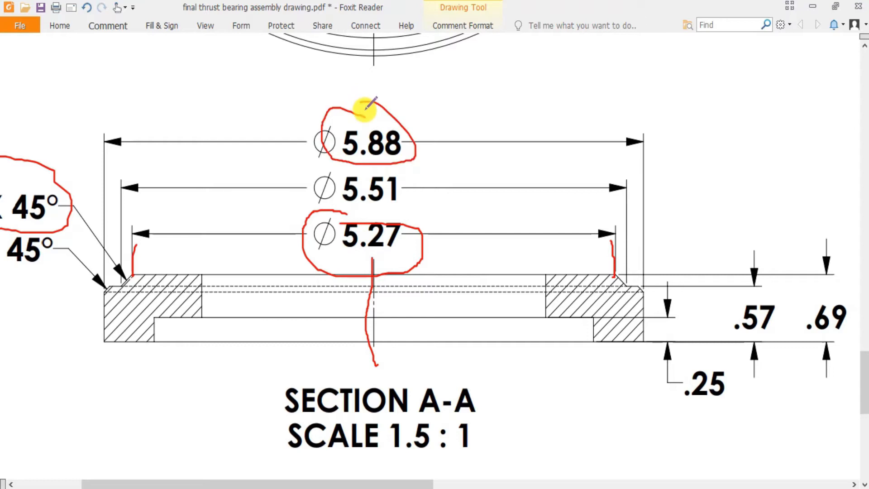
key(alt+Tab)
click(205, 256)
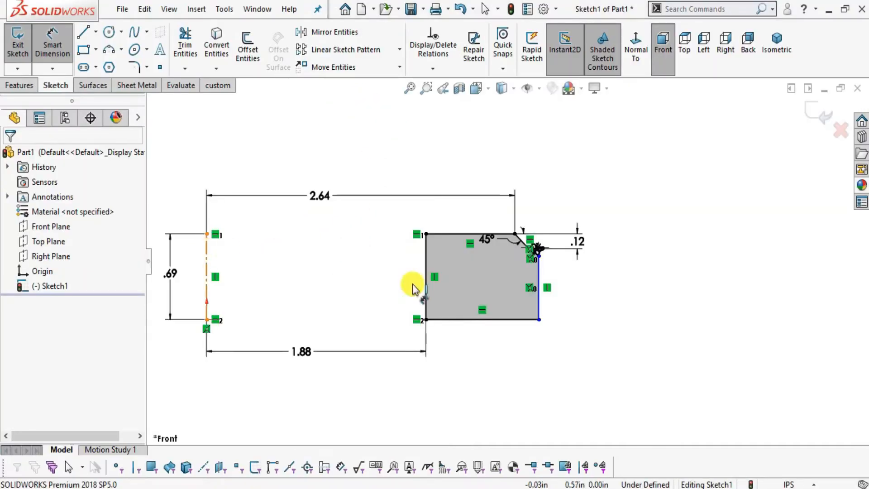
click(538, 267)
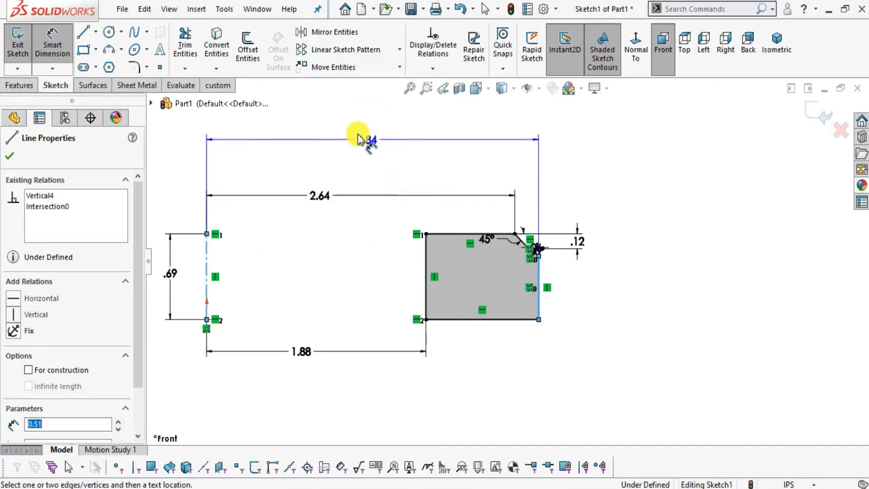
click(361, 135)
text(5)
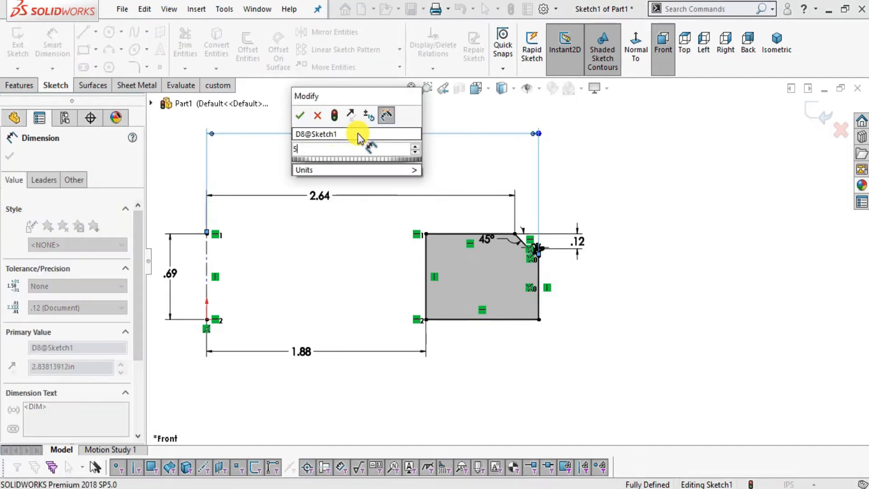
text(.88/2)
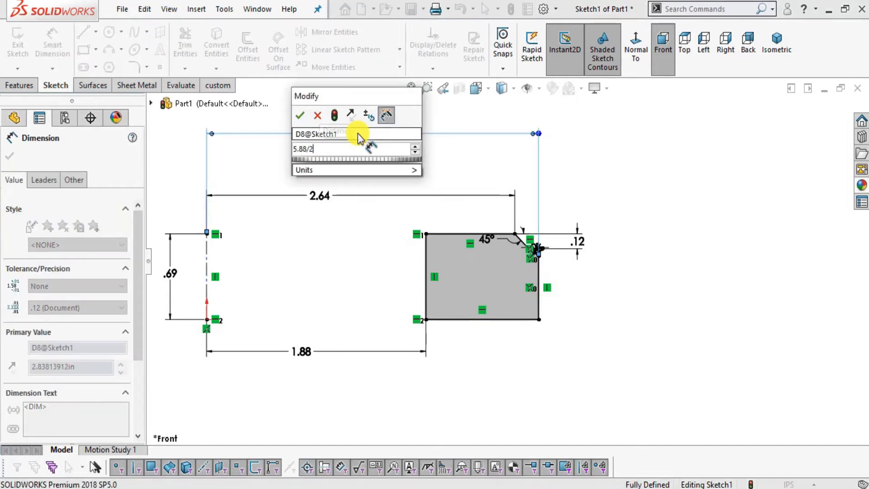
key(Return)
click(656, 295)
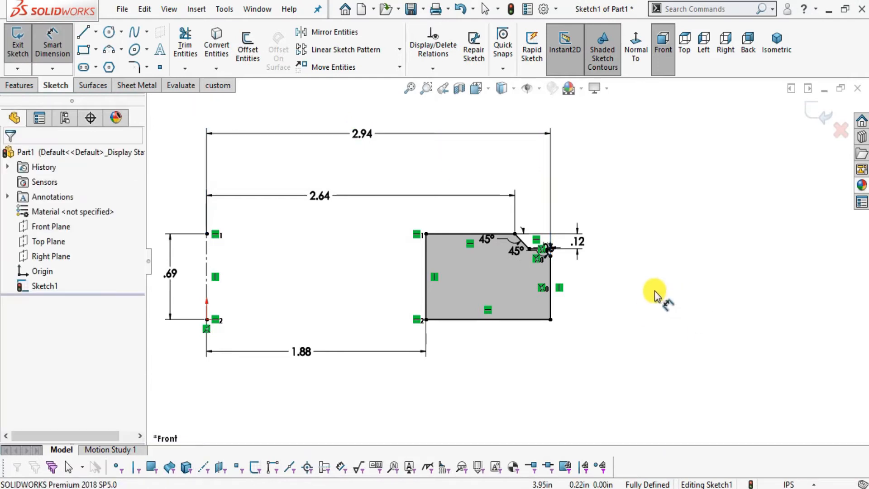
Inspect the sketch's chamfered corner and, in Foxit Reader, check the recess at the inner bottom corner of Section A-A.
scroll(520, 248, down, 6)
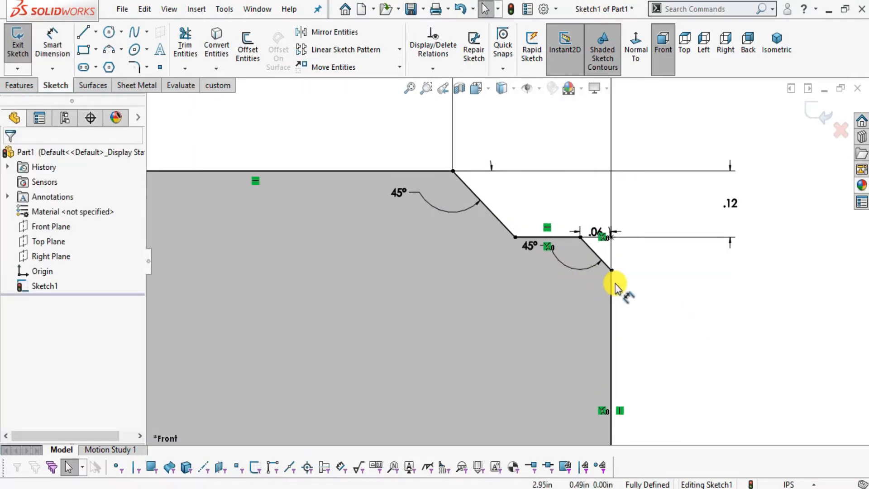
scroll(667, 271, up, 6)
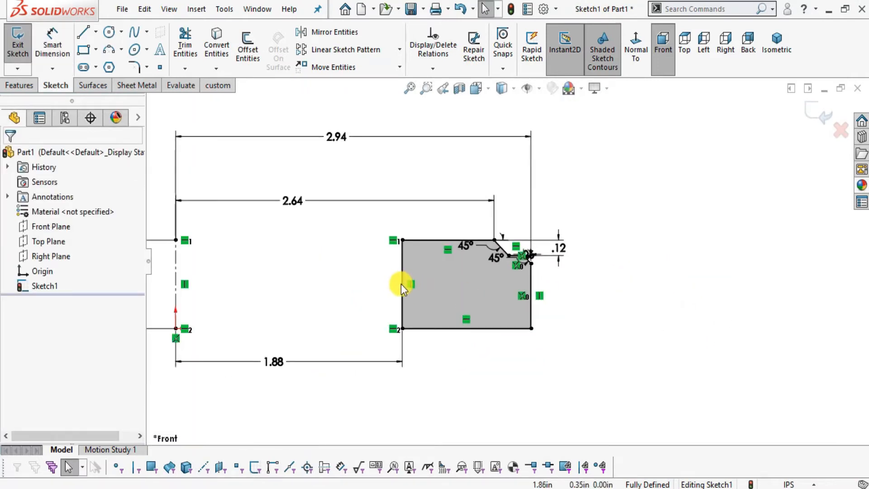
key(alt+Tab)
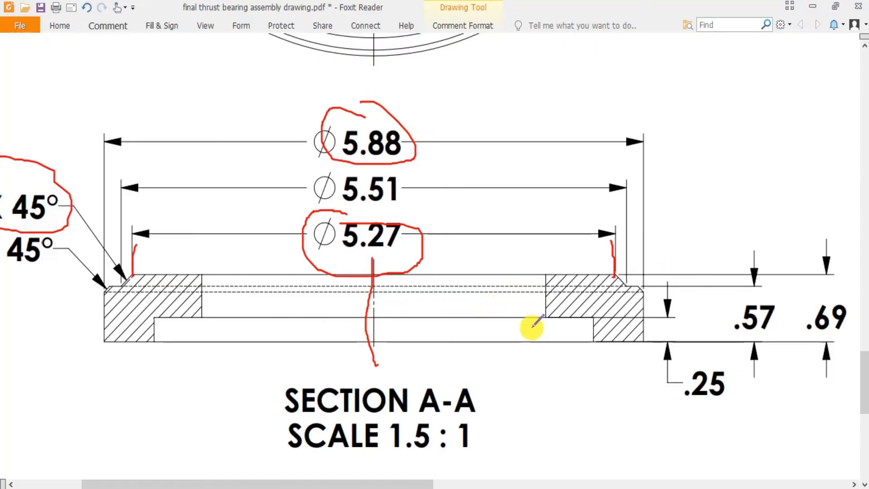
key(alt+Tab)
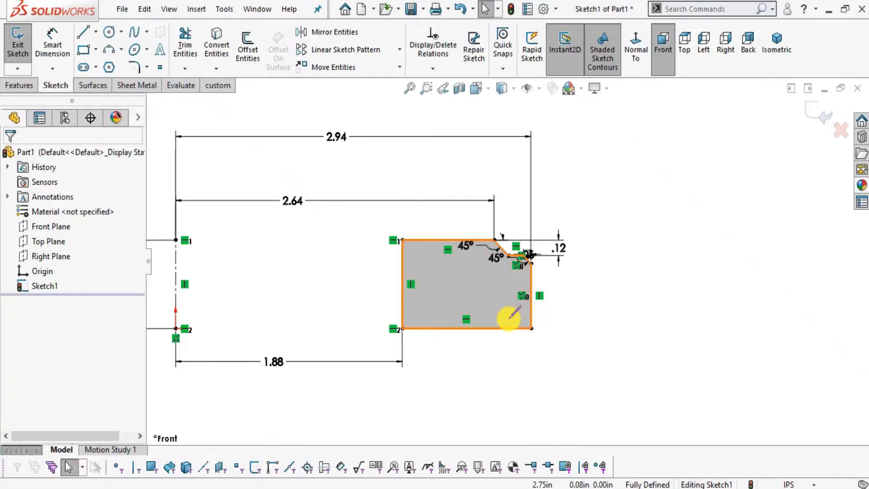
key(l)
scroll(434, 332, down, 2)
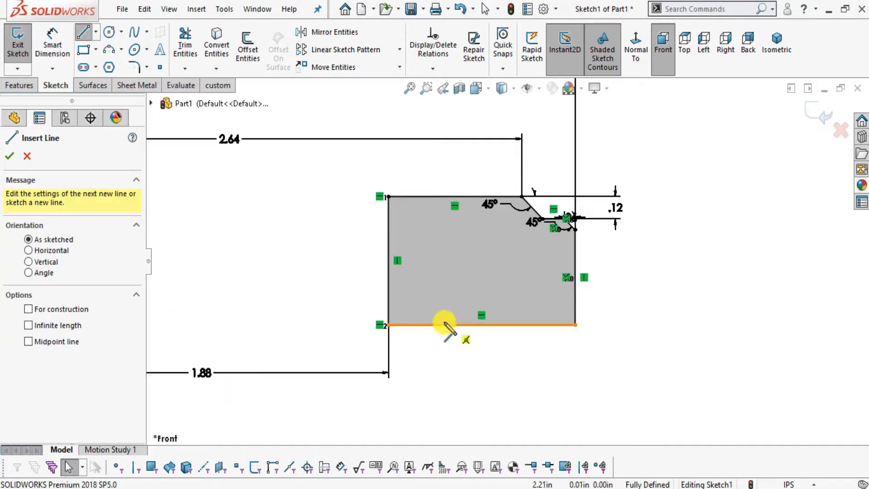
click(389, 261)
key(Escape)
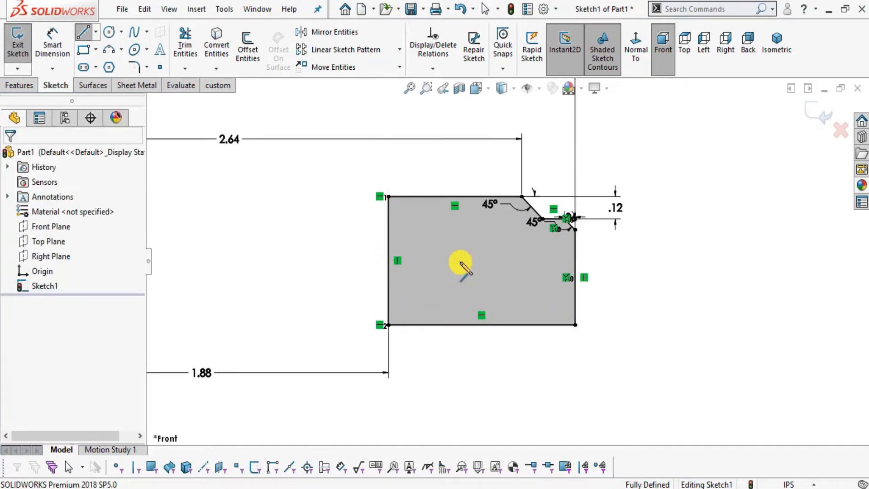
Sketch a horizontal line about 0.42 in long from the inner edge, continuing with a vertical line about 0.28 in down to the bottom edge.
click(89, 38)
scroll(384, 289, down, 2)
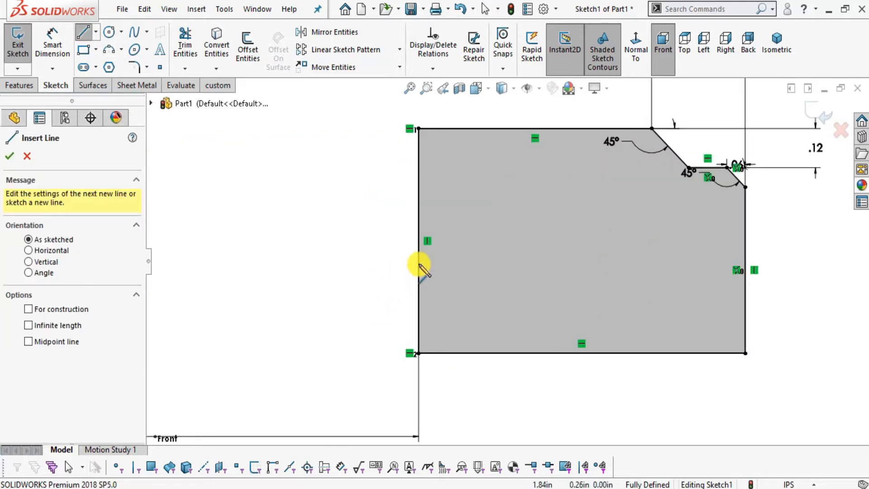
click(419, 263)
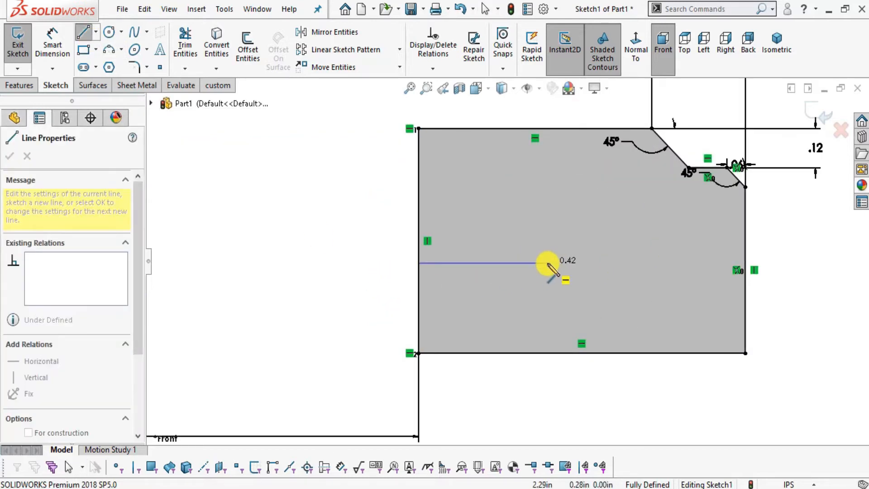
click(549, 263)
click(549, 353)
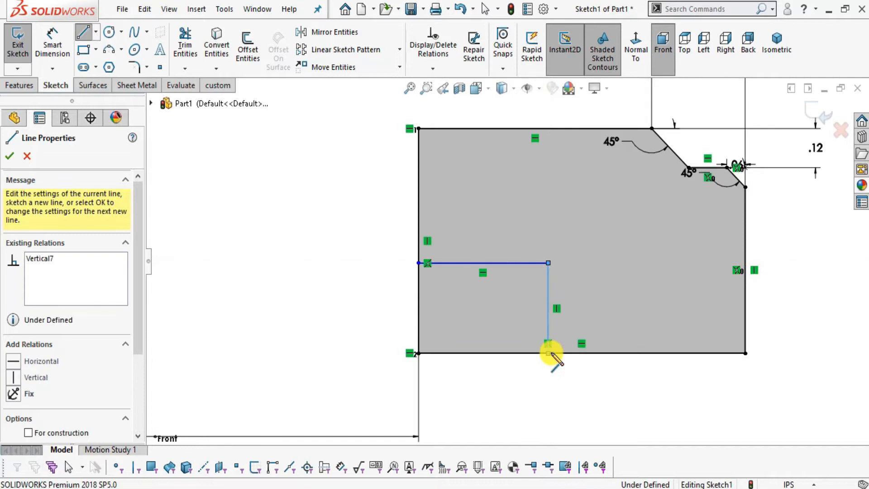
key(Escape)
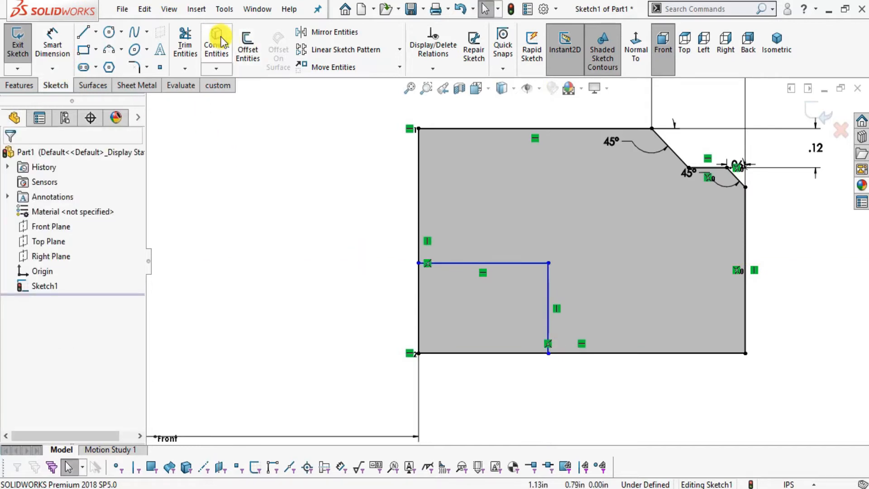
Trim away the inner bottom corner of the profile outside the two new step lines.
click(182, 46)
mouse_move(356, 299)
mouse_down()
mouse_move(446, 307)
mouse_move(441, 361)
mouse_move(433, 343)
mouse_up()
key(Escape)
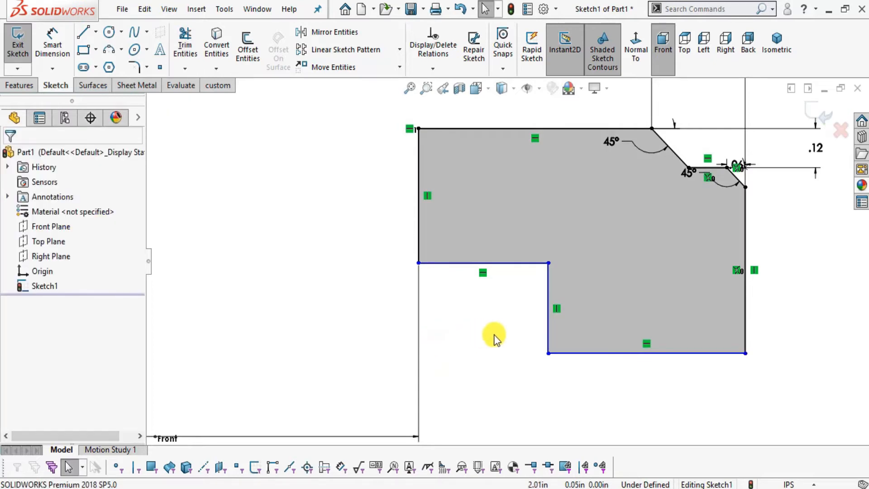
Mark the recess and the .25 callout in Foxit Reader and, in SOLIDWORKS, dimension the recess height as 0.25 in.
key(f)
scroll(461, 259, down, 2)
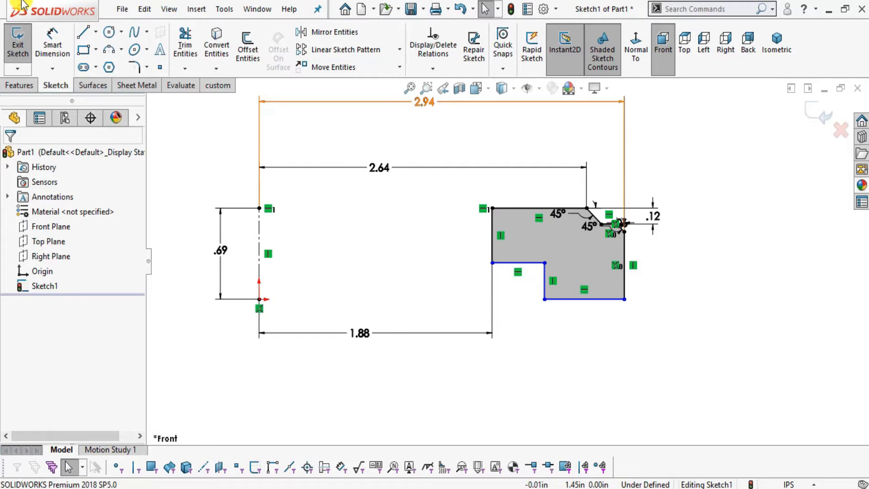
click(53, 46)
key(alt+Tab)
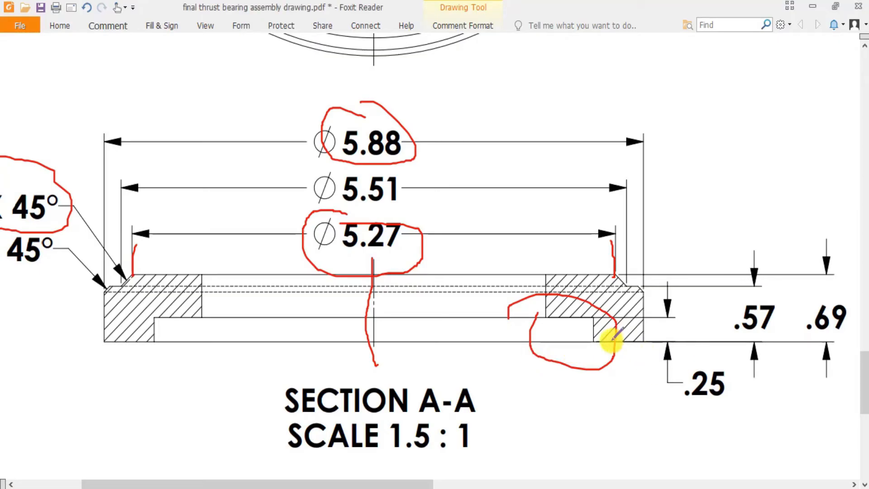
mouse_move(718, 386)
mouse_down()
mouse_move(669, 394)
mouse_move(708, 368)
mouse_up()
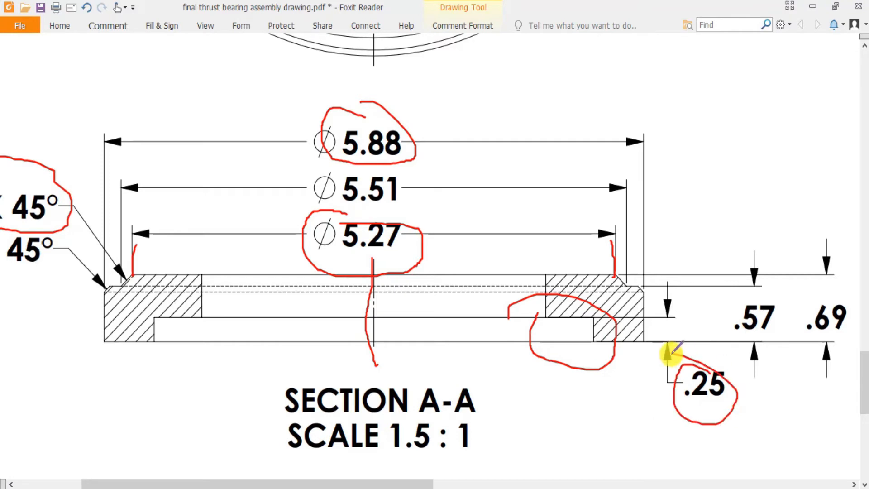
key(alt+Tab)
click(545, 289)
click(669, 284)
text(0.25)
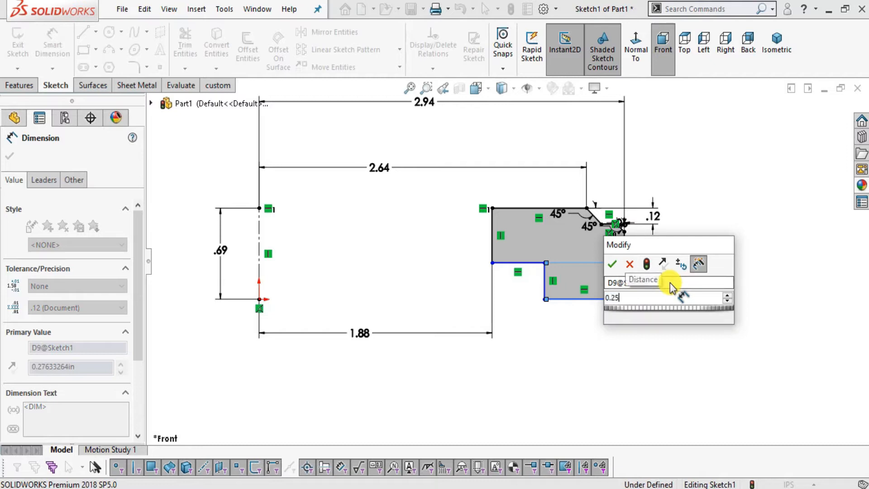
key(Return)
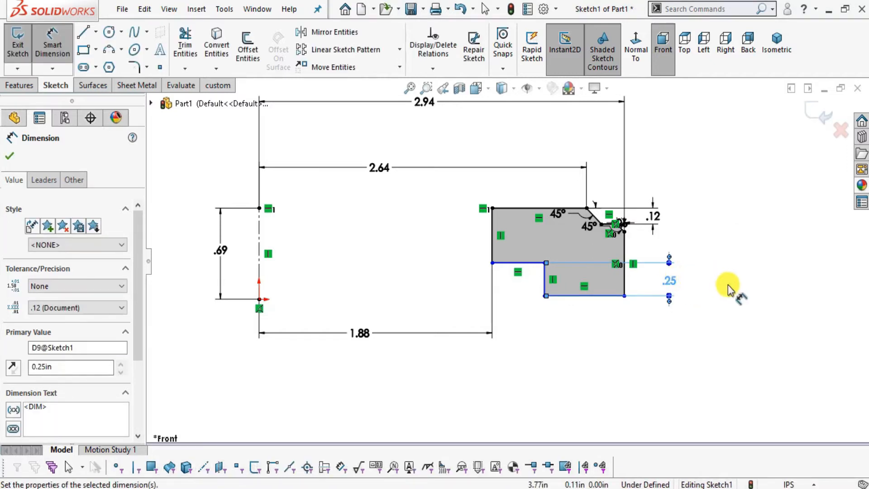
Mark the .57 callout in Foxit Reader and, in SOLIDWORKS, dimension the height from the bottom edge to the chamfer ledge as 0.57 in.
key(alt+Tab)
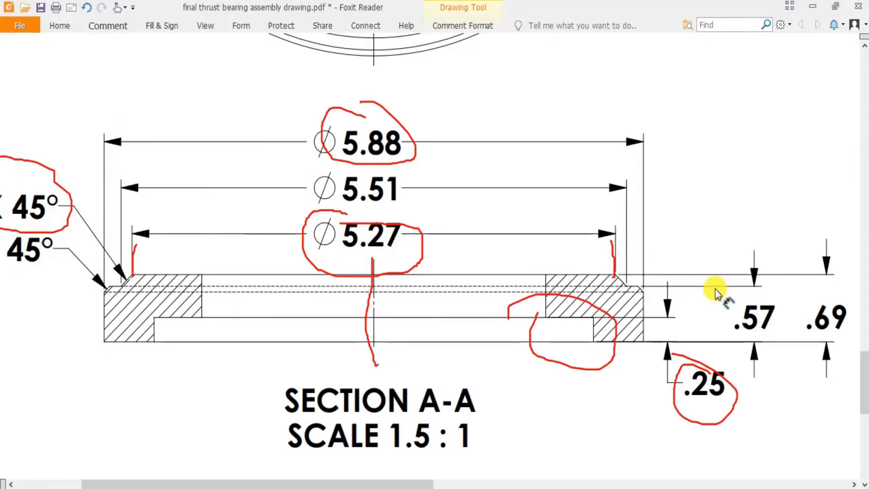
mouse_move(744, 286)
mouse_down()
mouse_move(725, 334)
mouse_move(782, 322)
mouse_move(746, 291)
mouse_up()
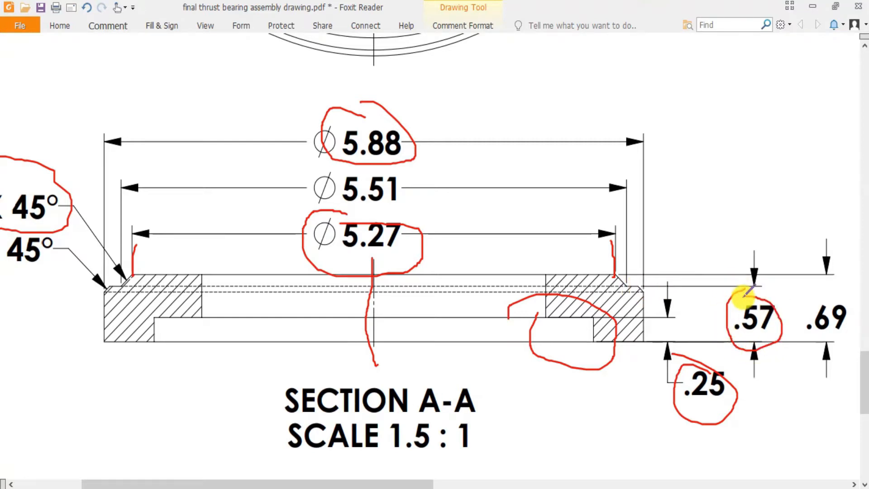
key(alt+Tab)
scroll(594, 240, down, 4)
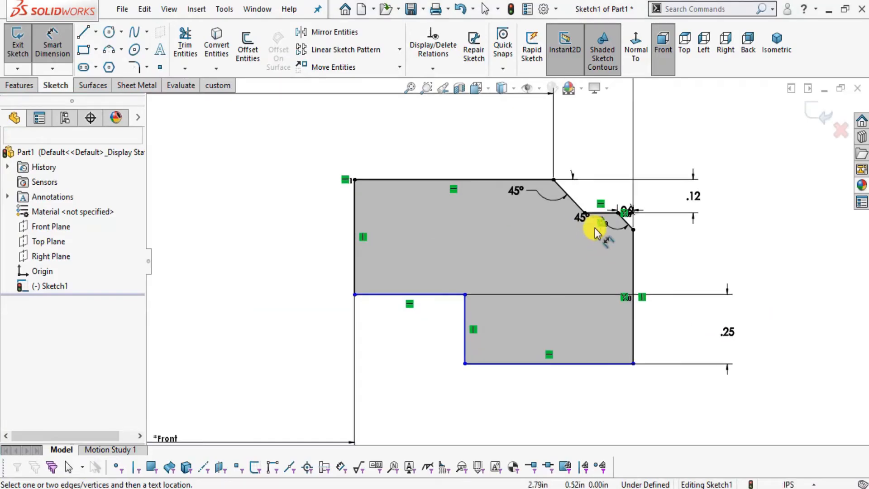
click(604, 213)
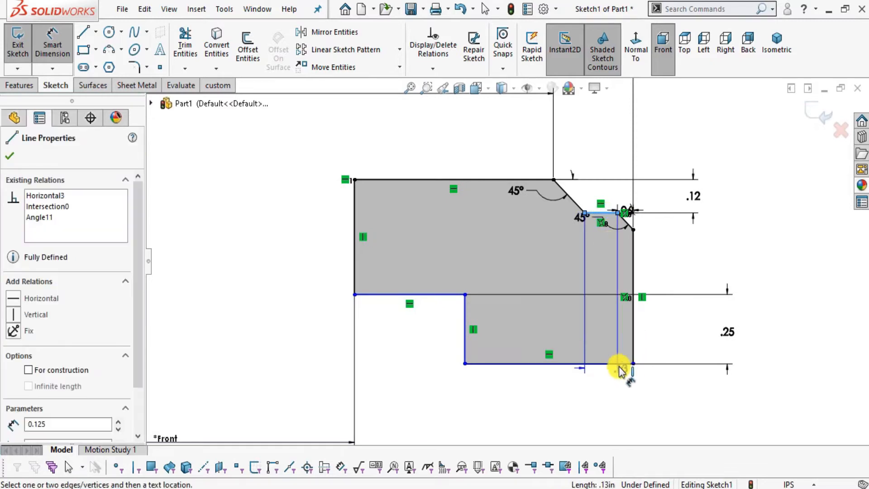
click(623, 369)
key(alt+Tab)
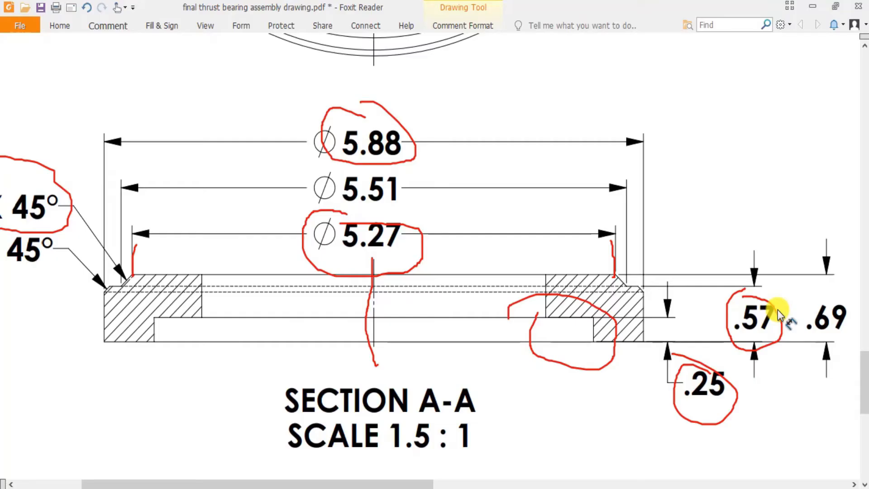
key(alt+Tab)
click(777, 292)
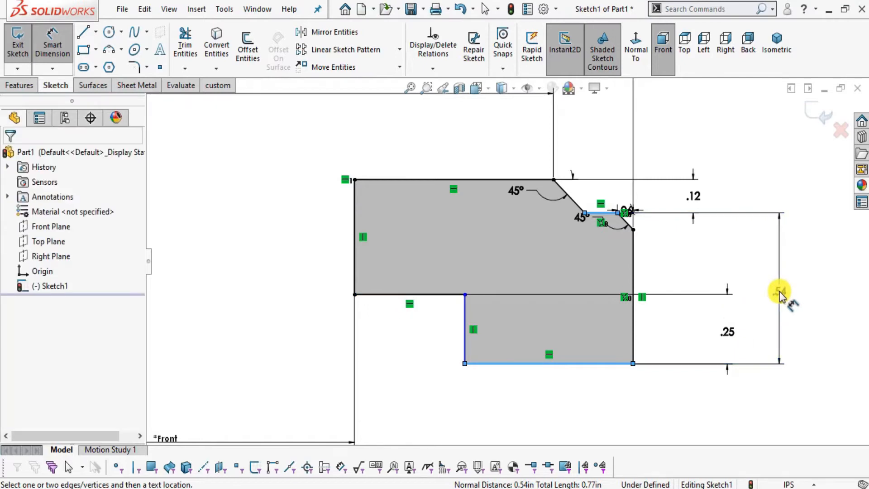
text(0.57)
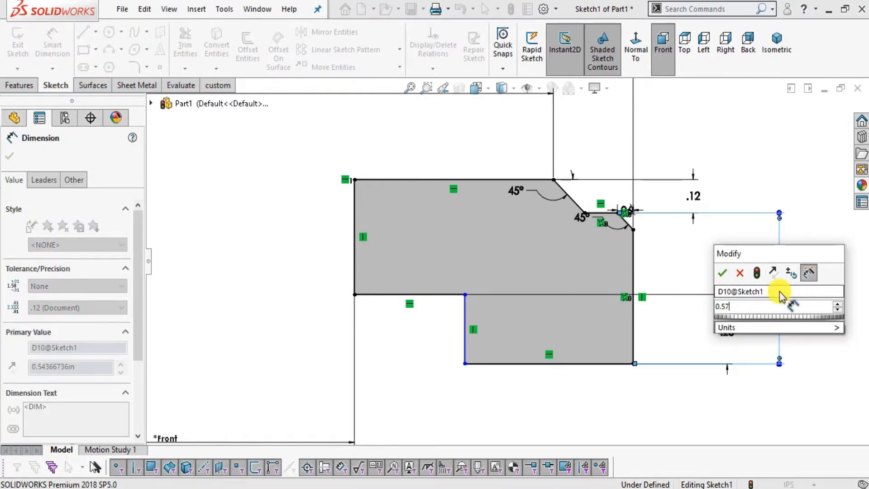
key(Return)
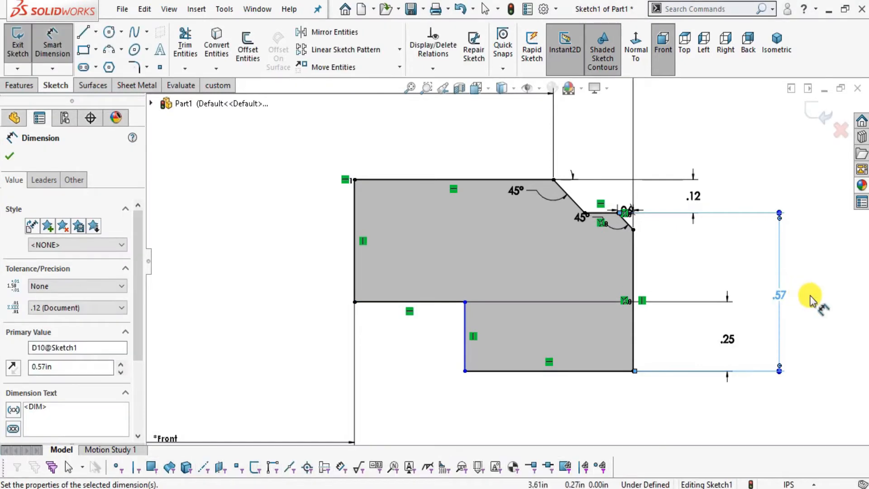
Locate the hidden recess circle in Foxit Reader's plan view and mark its leader to the diameter 4.79 callout.
key(alt+Tab)
key(alt+Tab)
scroll(765, 344, up, 5)
scroll(530, 304, down, 5)
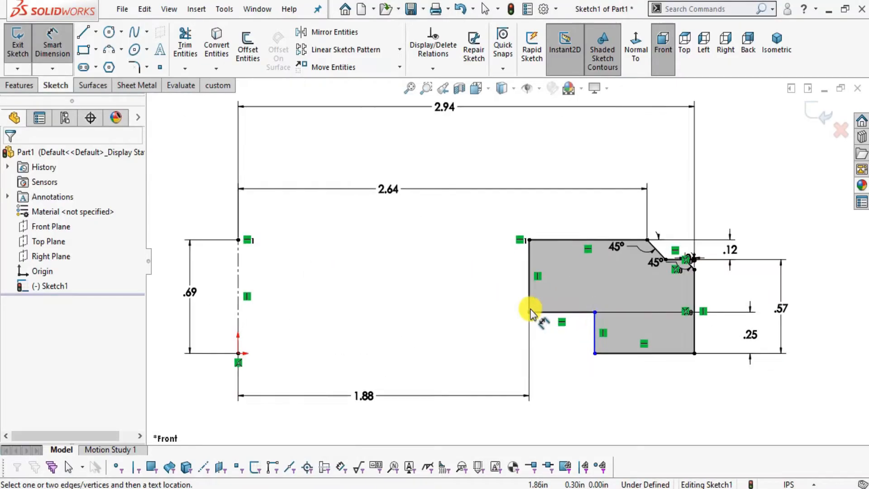
key(alt+Tab)
scroll(448, 190, up, 1)
scroll(451, 163, up, 10)
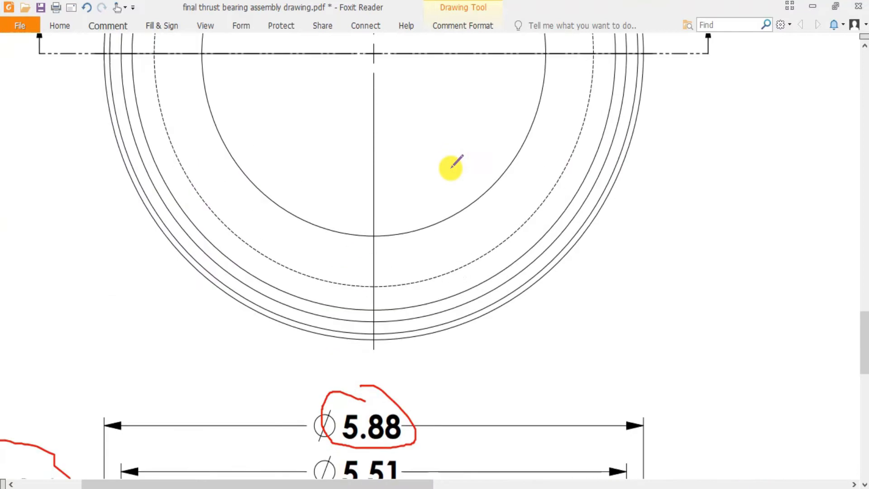
mouse_move(574, 271)
mouse_down()
mouse_move(774, 189)
mouse_move(804, 188)
mouse_up()
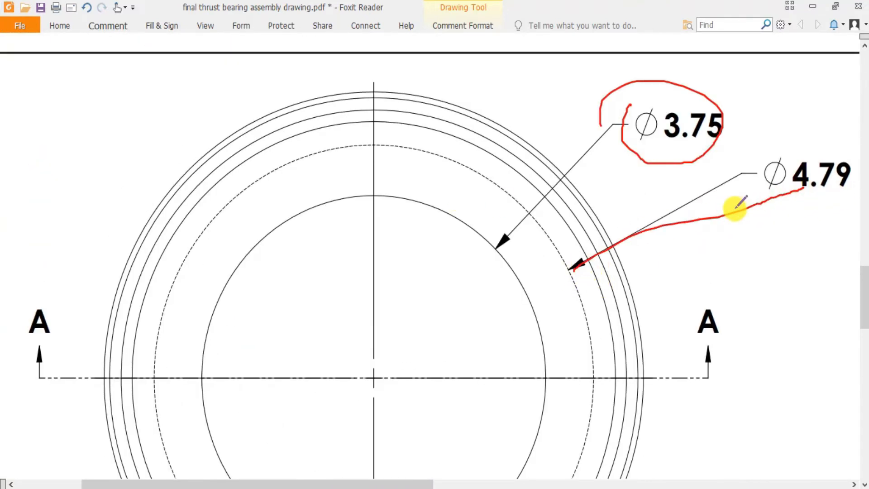
key(alt+Tab)
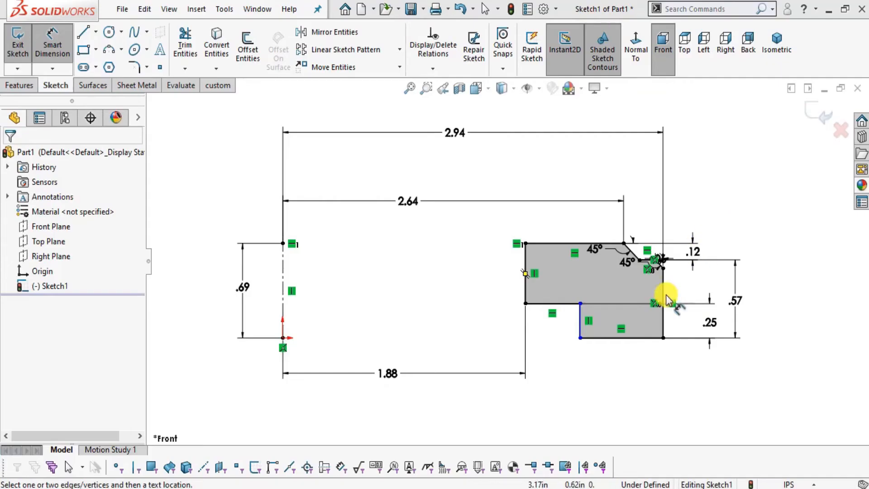
In SOLIDWORKS, dimension the recess's vertical line from the centerline as 4.79/2 in.
click(282, 300)
click(579, 325)
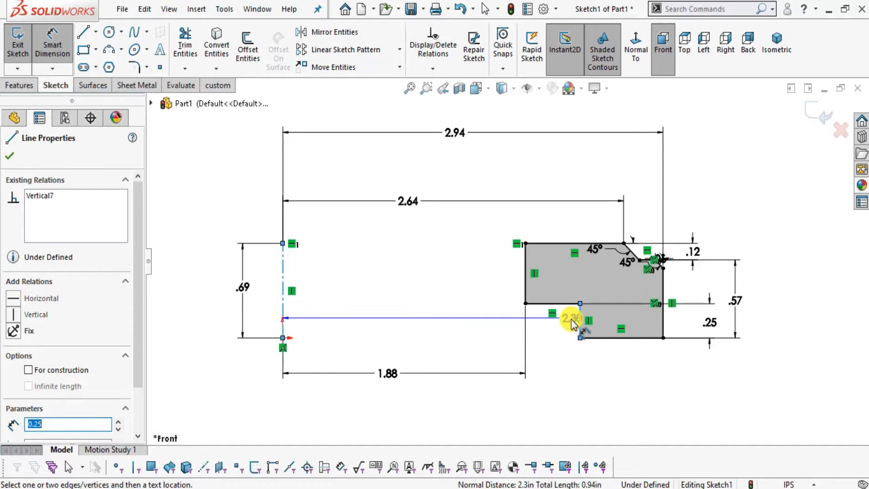
scroll(566, 326, up, 2)
scroll(465, 362, down, 2)
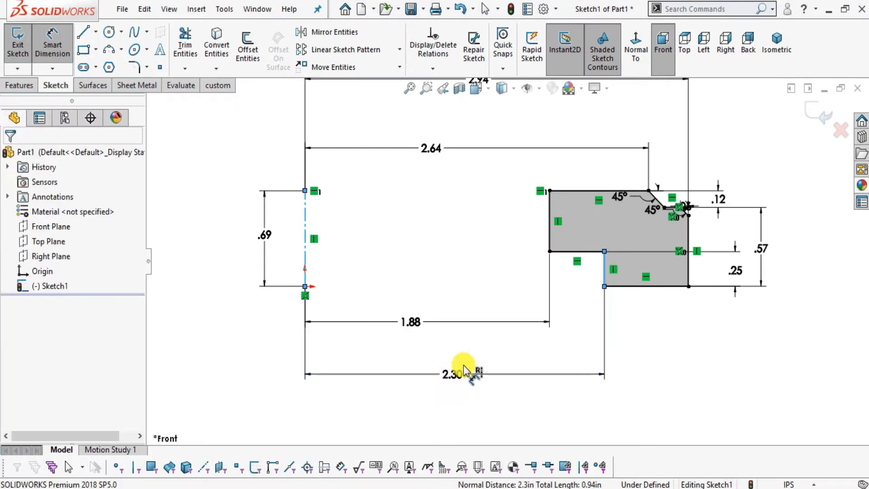
click(464, 367)
text(4.79/)
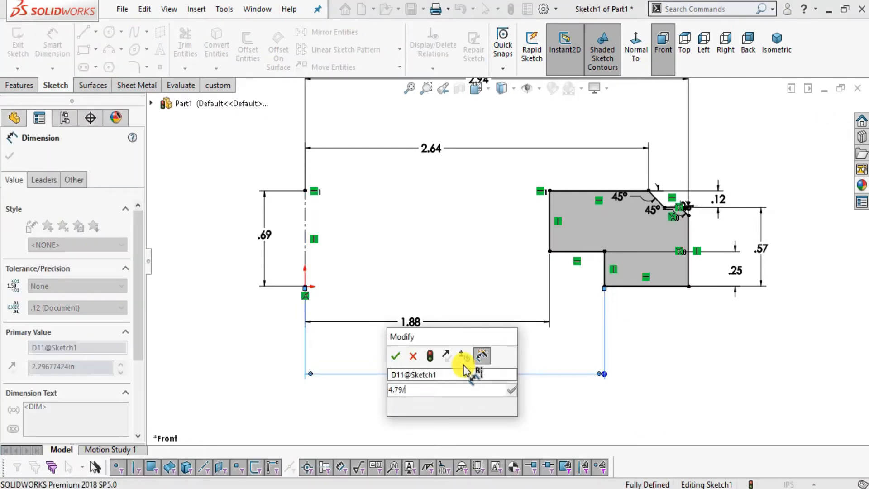
text(2)
key(Return)
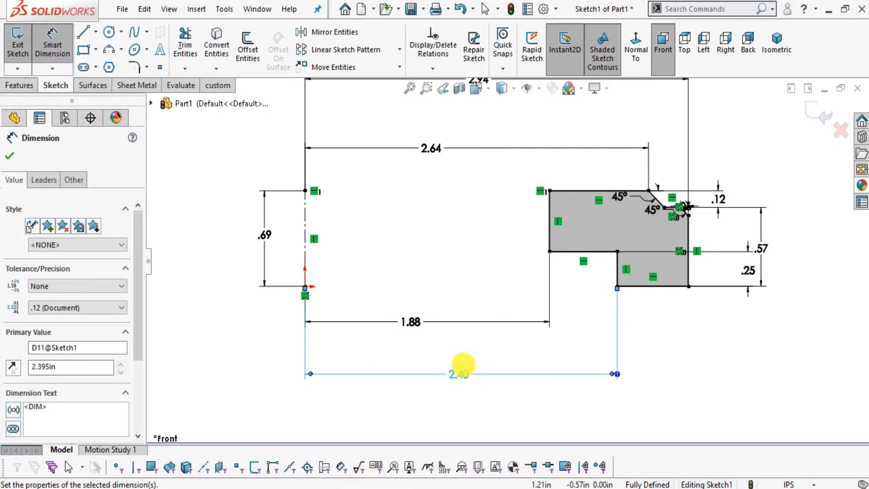
key(Escape)
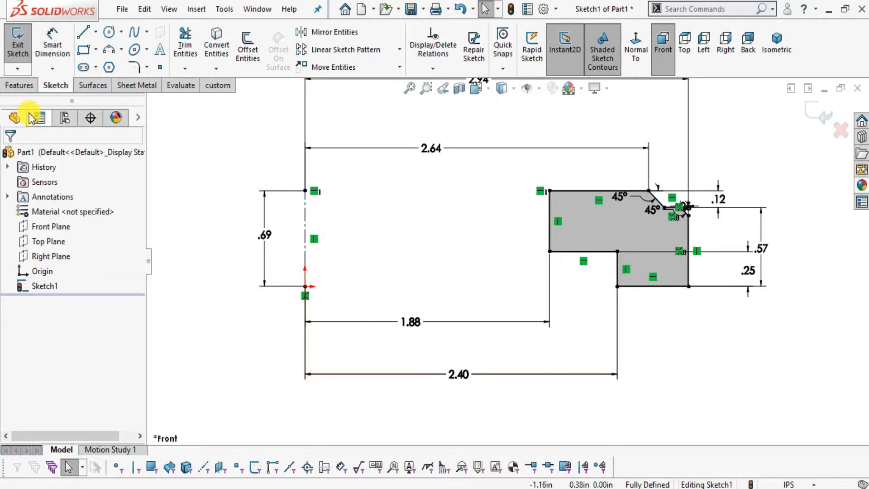
Revolve the race profile 360 degrees about the vertical centerline.
click(20, 85)
click(45, 58)
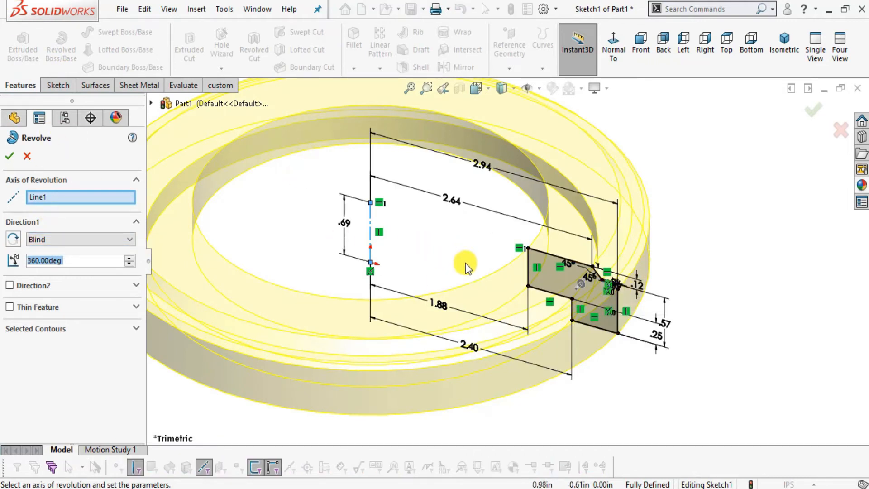
middle_drag(544, 372, 584, 308)
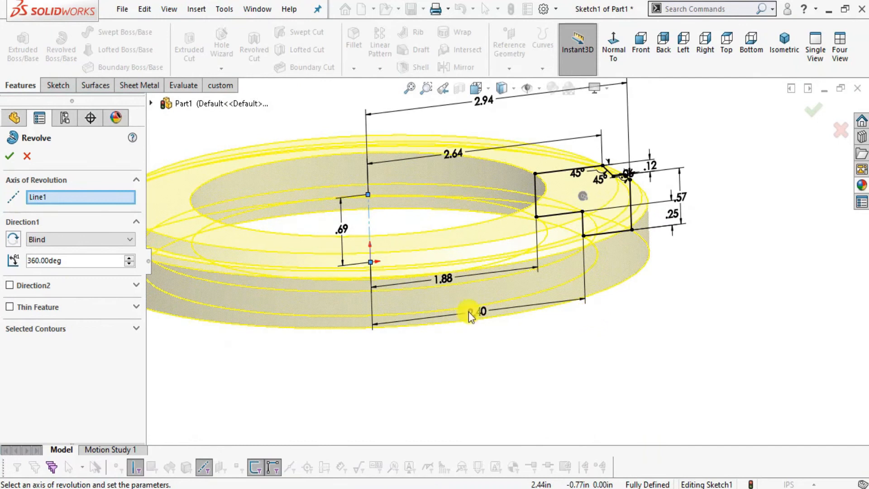
click(9, 158)
click(671, 306)
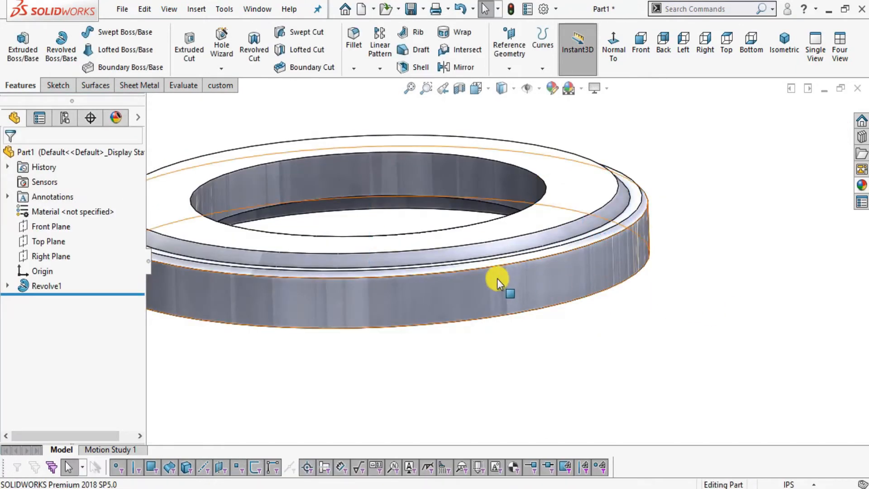
Apply the metal steel appearance listed directly after polished steel to the whole race.
scroll(489, 329, up, 2)
middle_drag(493, 256, 480, 231)
scroll(452, 213, down, 2)
scroll(494, 285, up, 2)
middle_drag(495, 290, 523, 340)
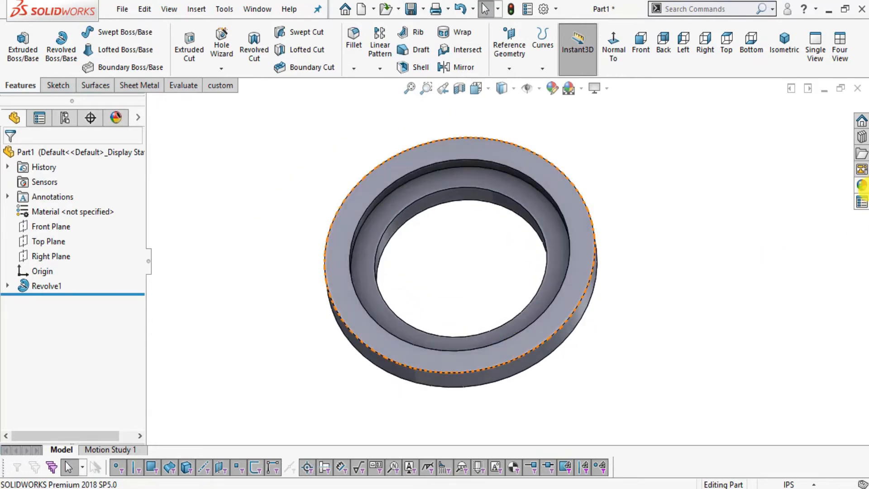
click(863, 185)
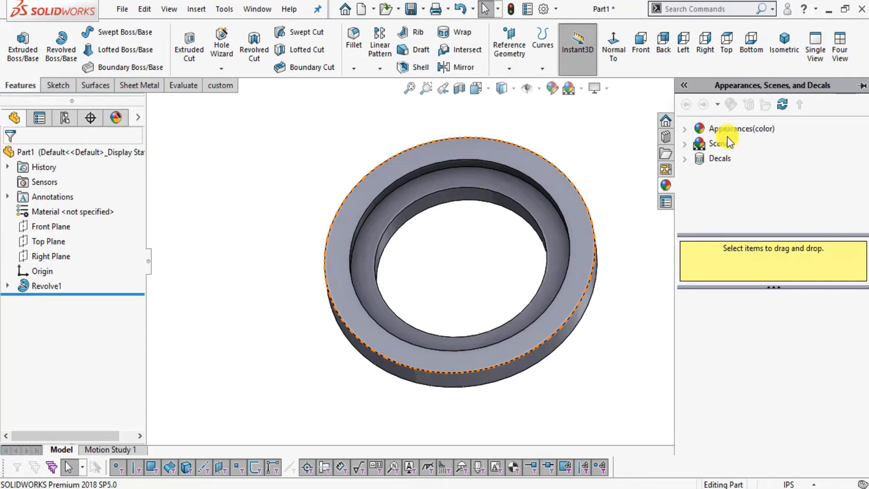
click(692, 131)
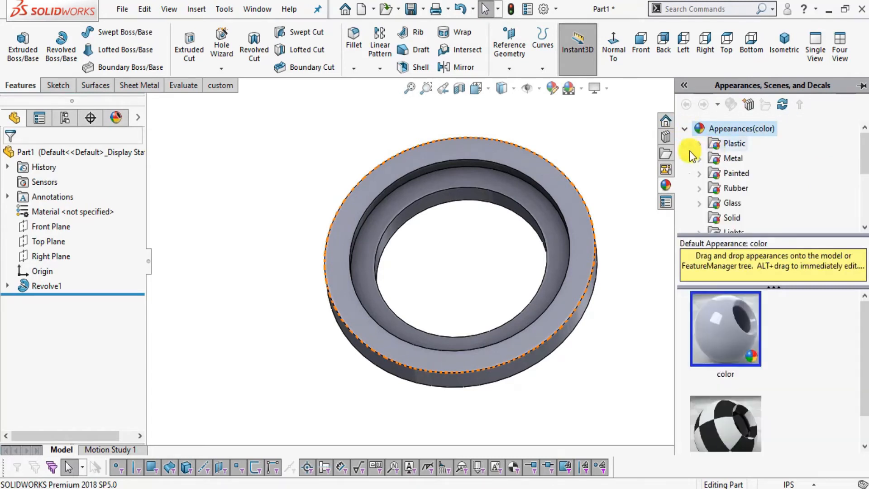
click(702, 158)
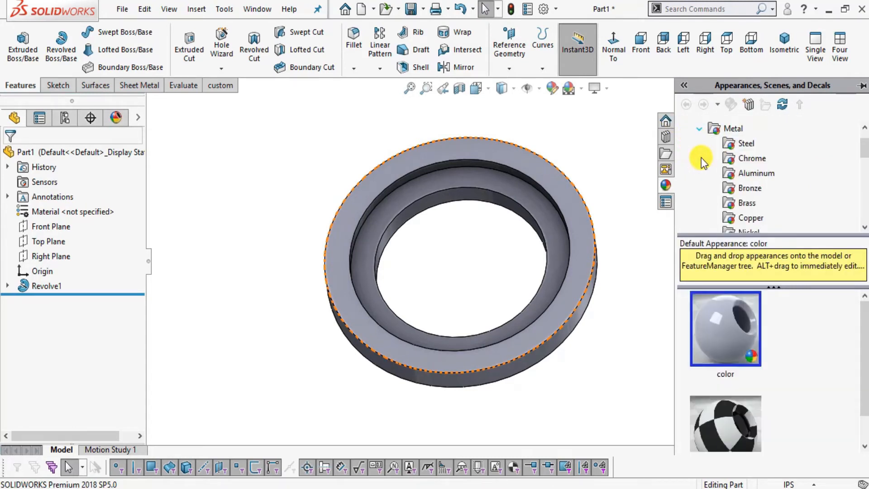
click(733, 144)
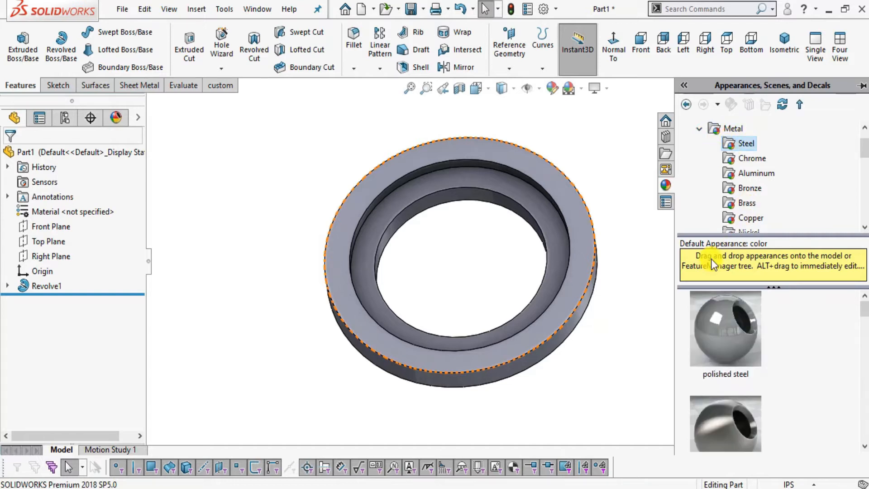
double_click(724, 422)
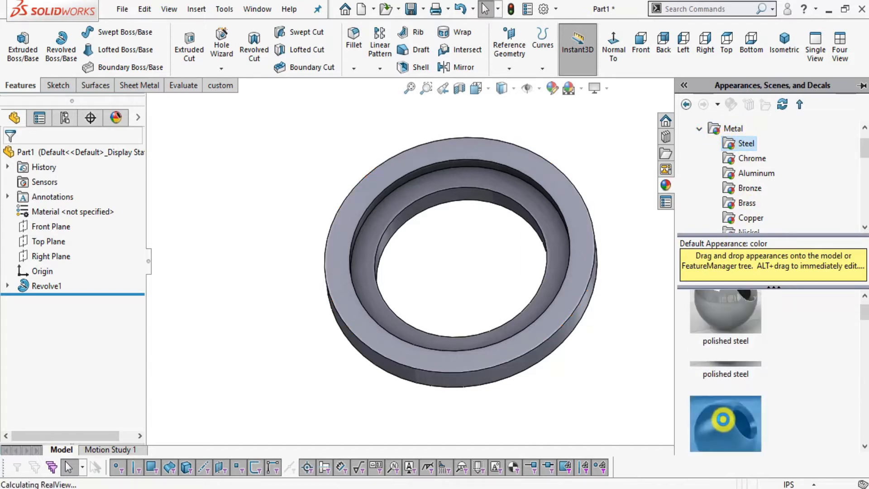
middle_drag(628, 349, 585, 252)
Start saving the part and create and open a new folder named "thrust bearing" on the Desktop.
click(122, 9)
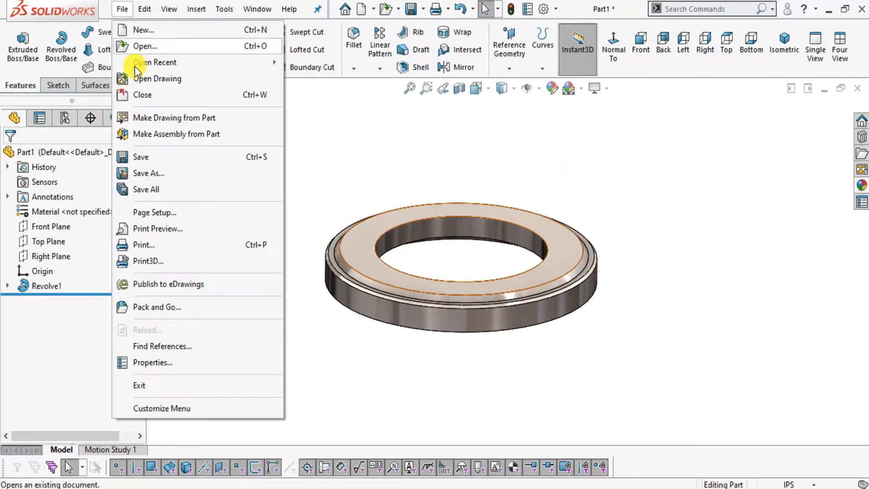
click(146, 159)
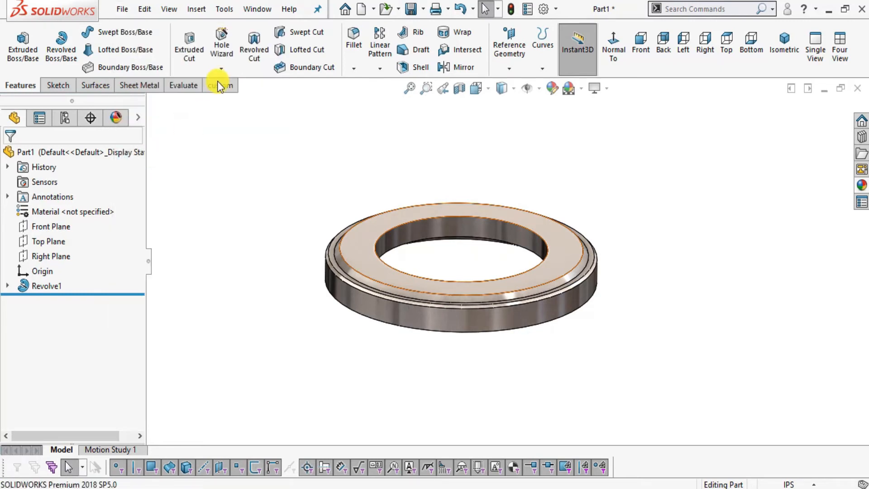
scroll(322, 98, up, 5)
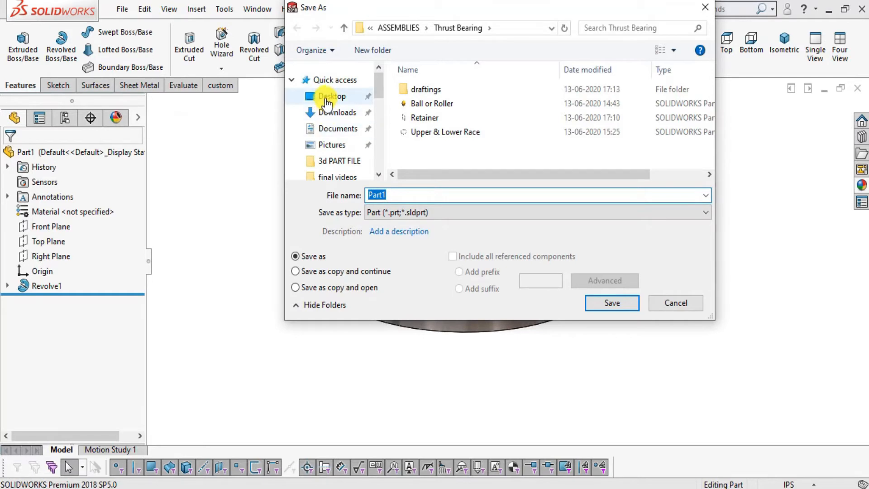
click(327, 99)
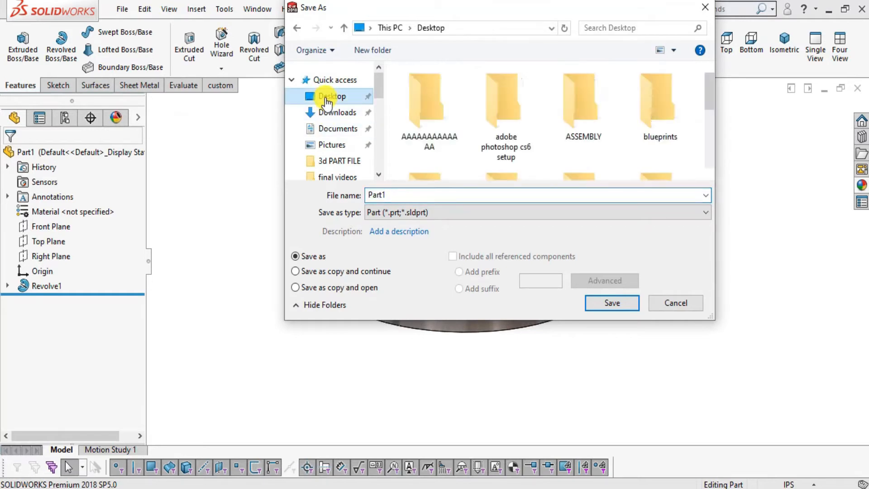
right_click(392, 117)
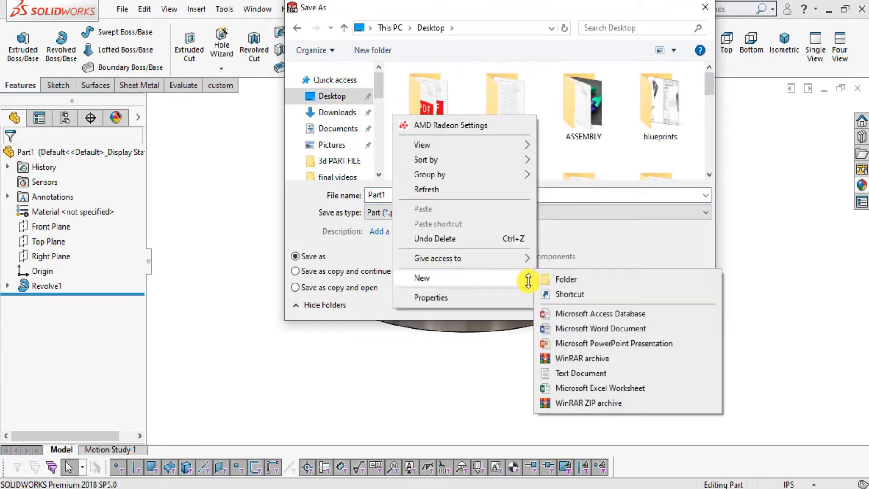
click(551, 278)
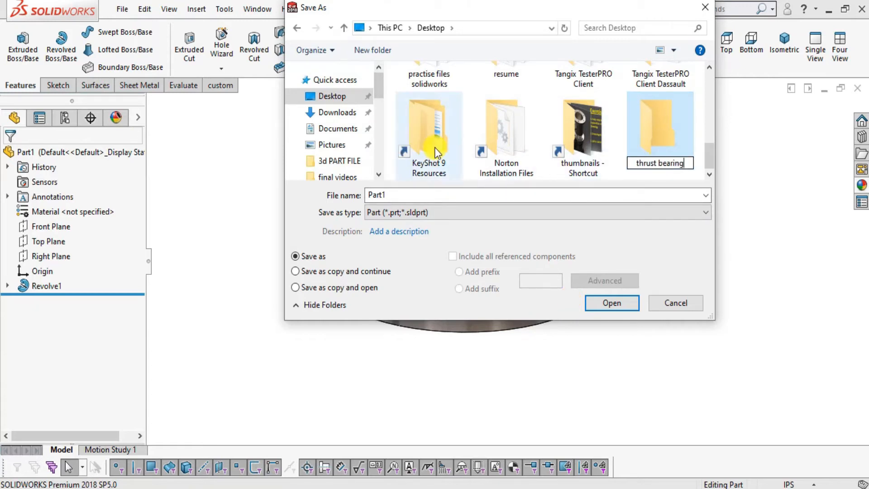
key(Return)
double_click(672, 157)
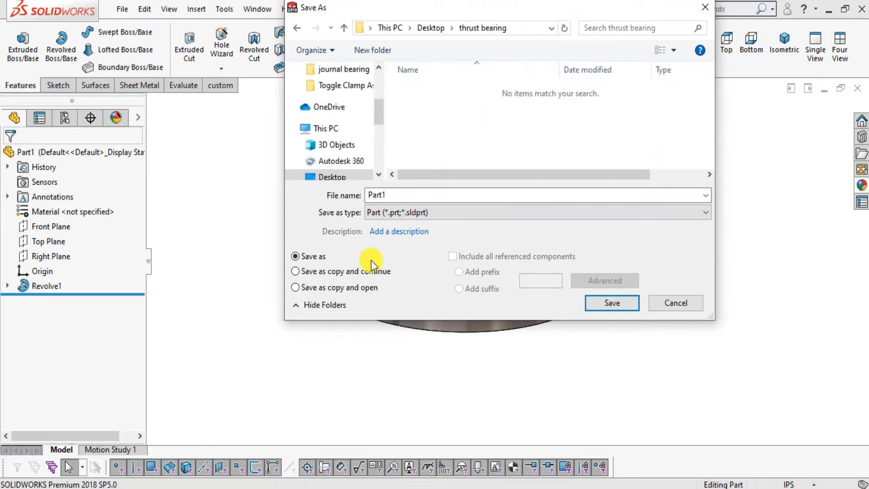
Save the part in the thrust bearing folder as "upper or lower race".
double_click(377, 194)
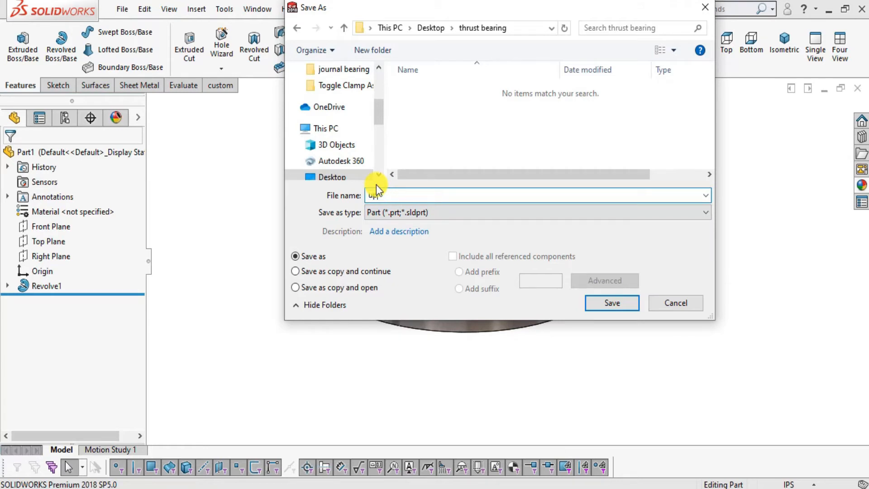
text(upper or lower rc)
key(BackSpace)
text(ace)
click(597, 303)
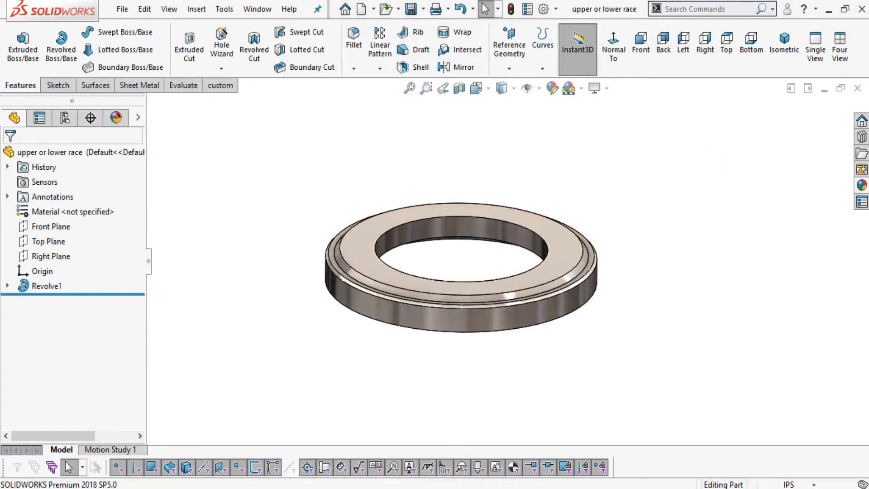
Switch to the PDF assembly drawing in Foxit Reader and examine the Retainer and Ball or Roller views.
click(449, 488)
scroll(496, 275, down, 3)
ctrl+scroll(492, 241, down, 3)
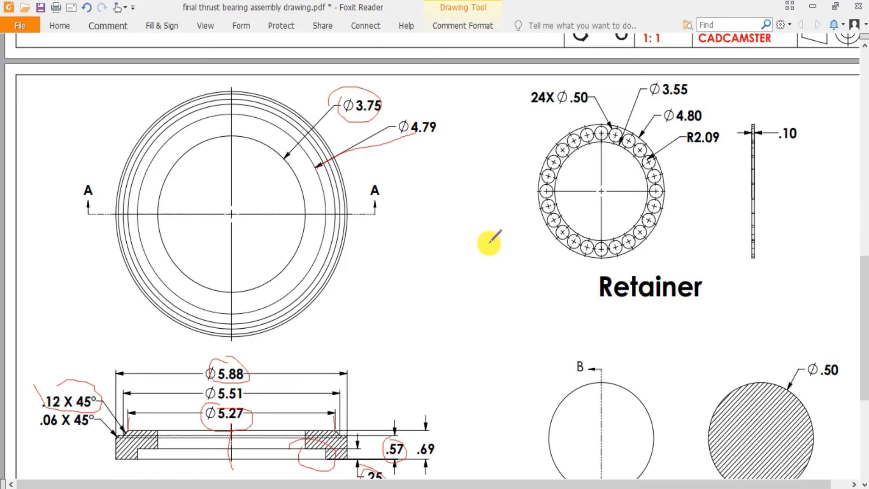
scroll(552, 237, down, 1)
scroll(555, 238, up, 2)
scroll(603, 208, down, 2)
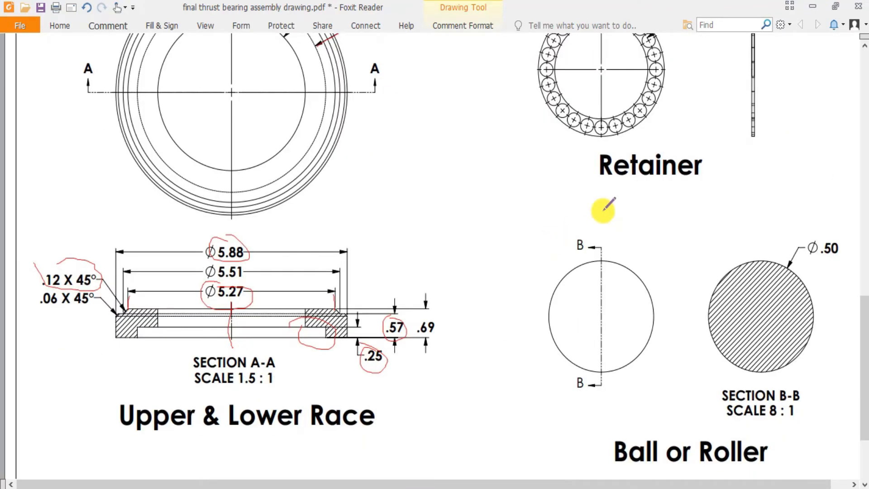
scroll(612, 198, up, 3)
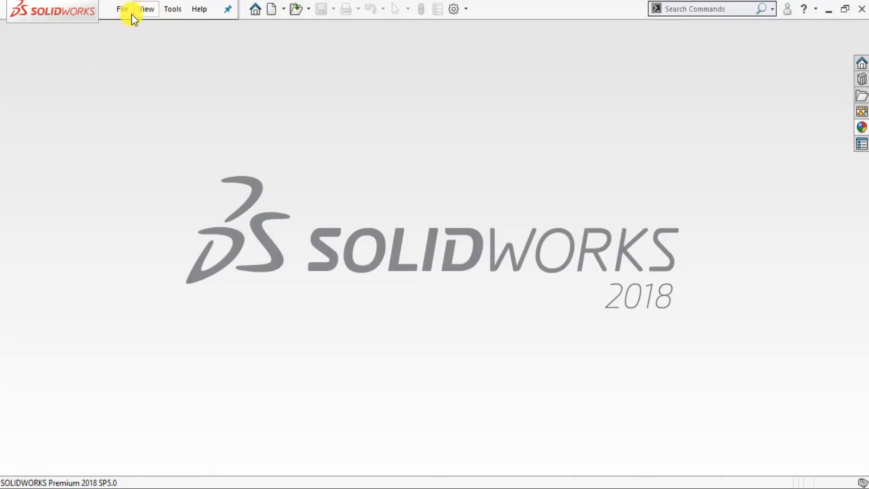
Switch back to SOLIDWORKS and create a new part document.
click(131, 13)
click(134, 29)
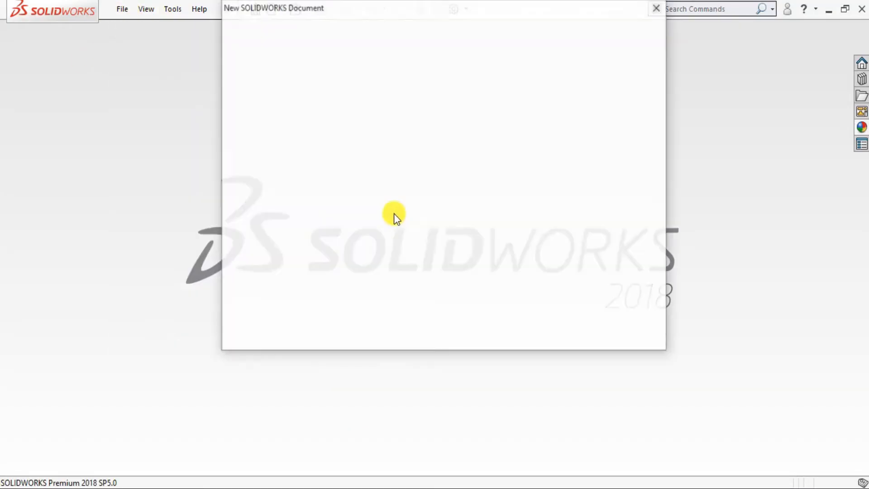
click(506, 328)
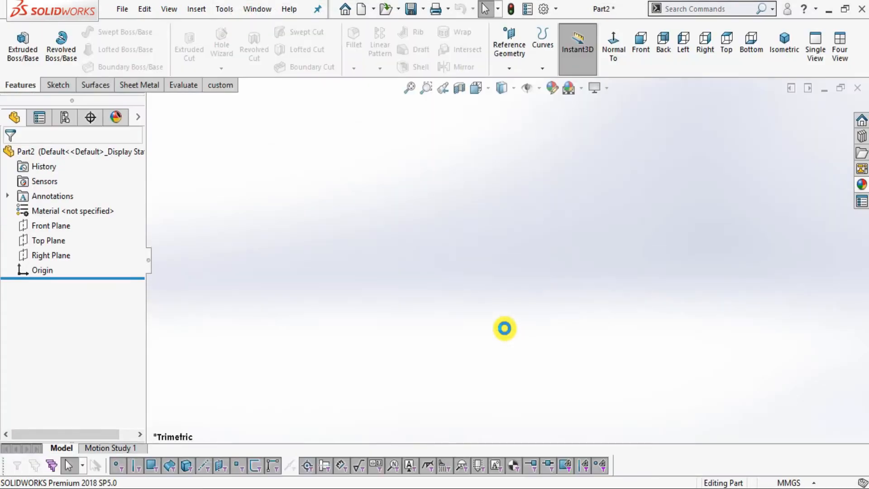
Apply the Plain White scene to the new part and set its units to IPS (inch, pound, second).
click(581, 90)
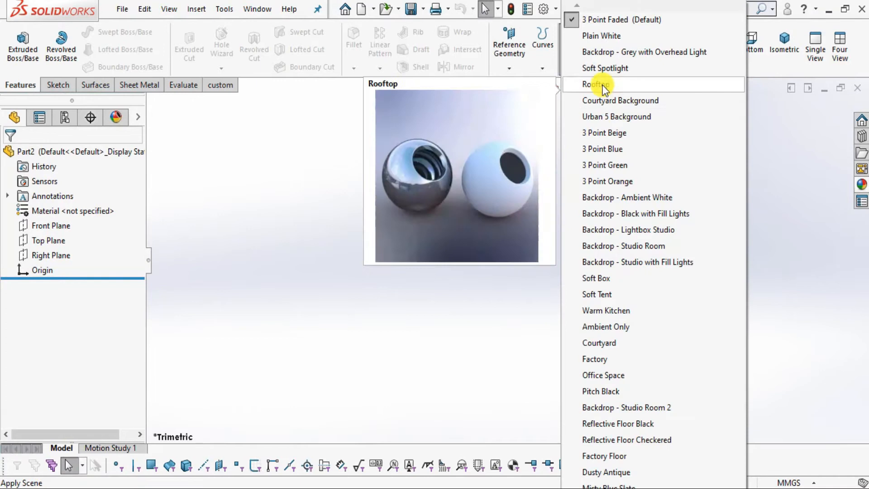
click(604, 34)
click(792, 483)
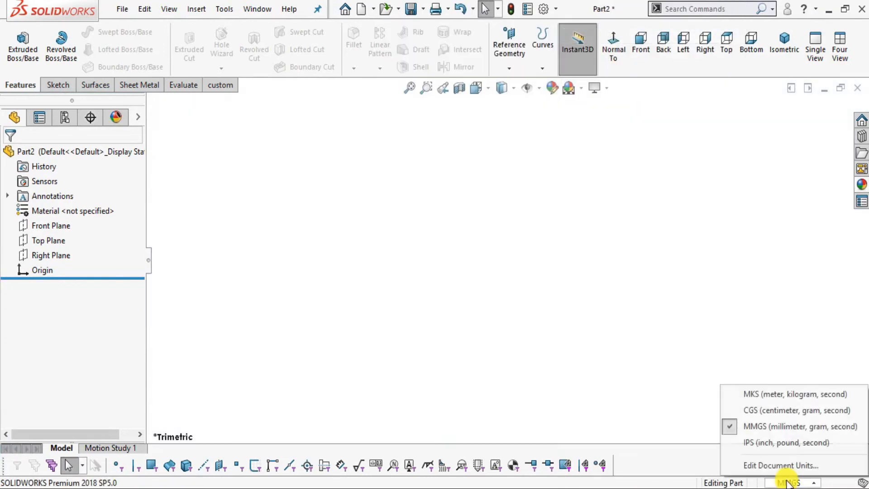
click(778, 444)
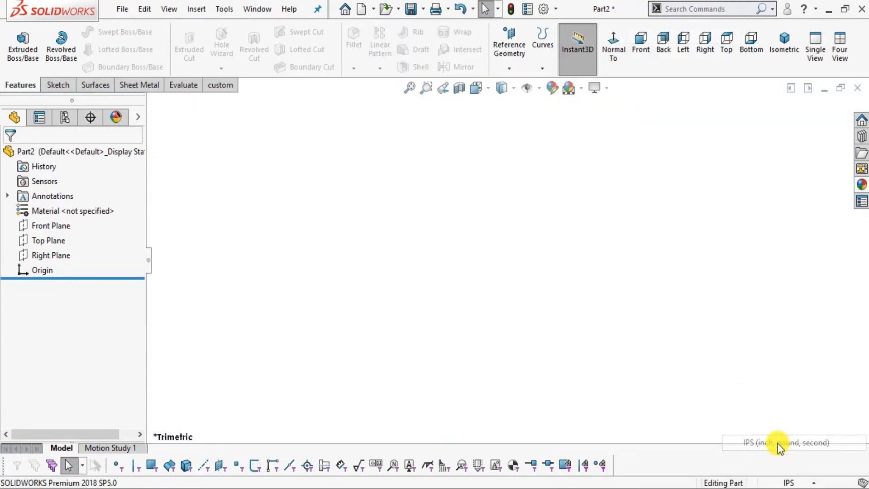
Orient the view normal to the Front Plane and start a sketch on it.
click(38, 225)
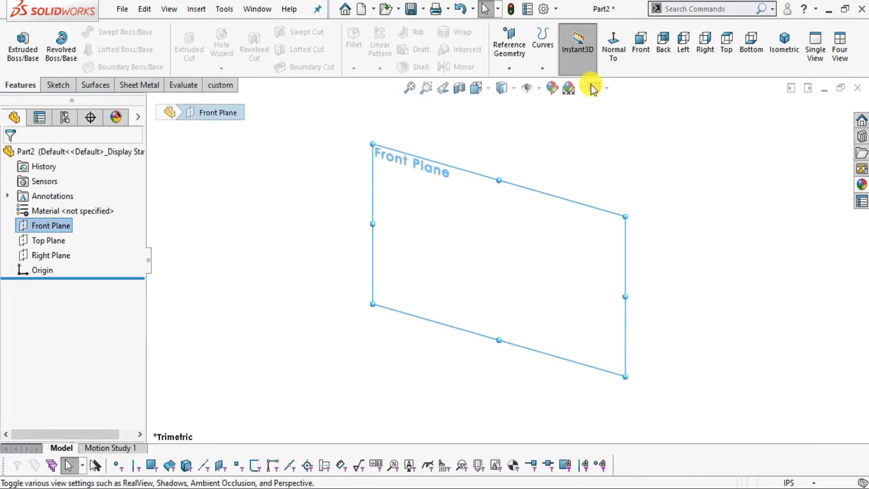
click(609, 62)
click(58, 85)
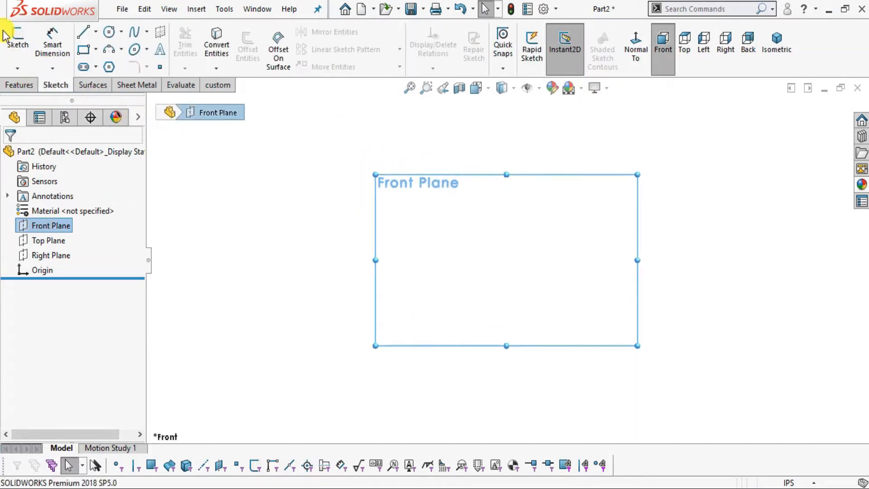
click(14, 40)
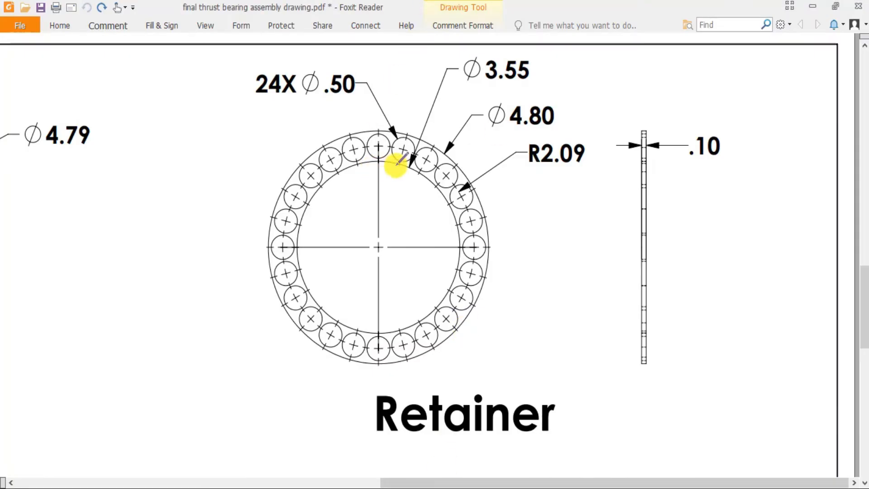
In the PDF drawing's Retainer view, mark across the ring's width with the pencil and circle the Ø3.55 dimension.
drag(391, 121, 395, 164)
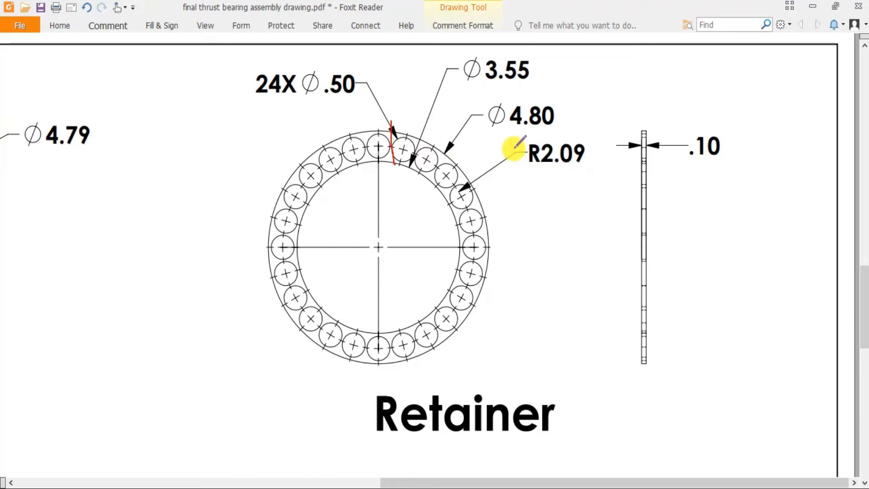
mouse_move(493, 51)
mouse_down()
mouse_move(519, 86)
mouse_move(509, 56)
mouse_move(478, 70)
mouse_move(473, 84)
mouse_up()
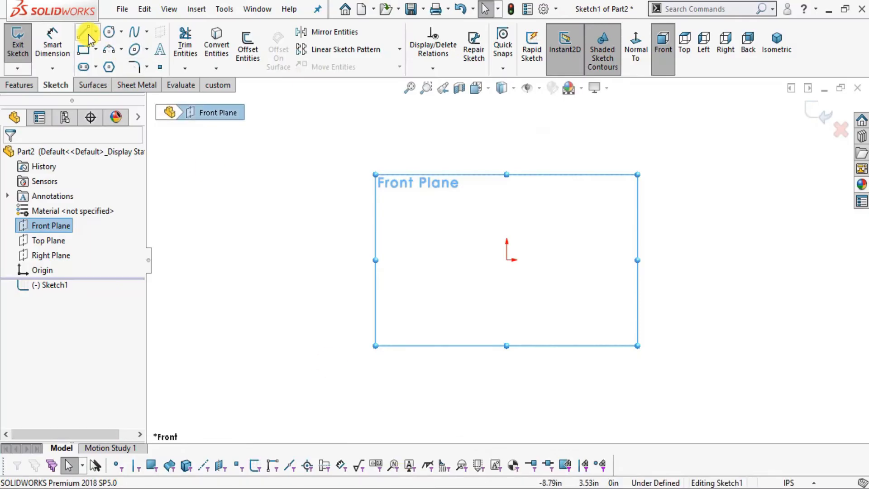
In the SOLIDWORKS sketch, draw two concentric circles centred on the origin and dimension the inner one's diameter as 3.55 in.
click(109, 32)
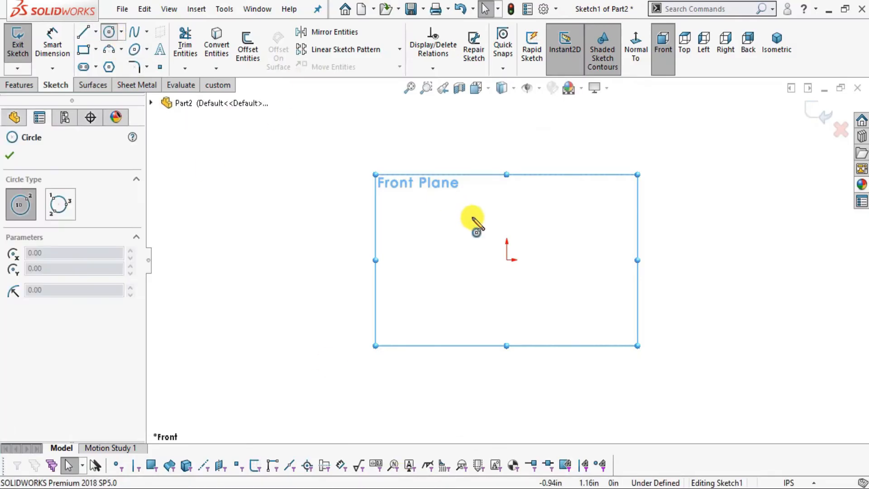
drag(507, 260, 584, 249)
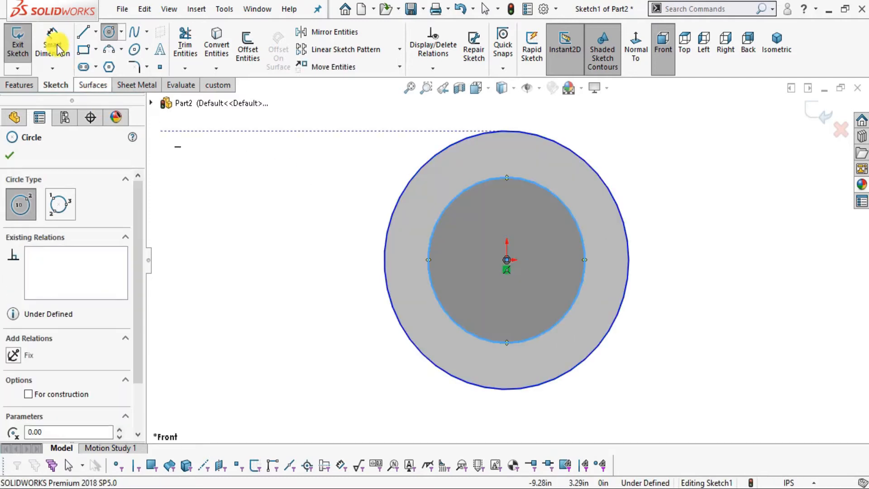
click(52, 46)
click(513, 181)
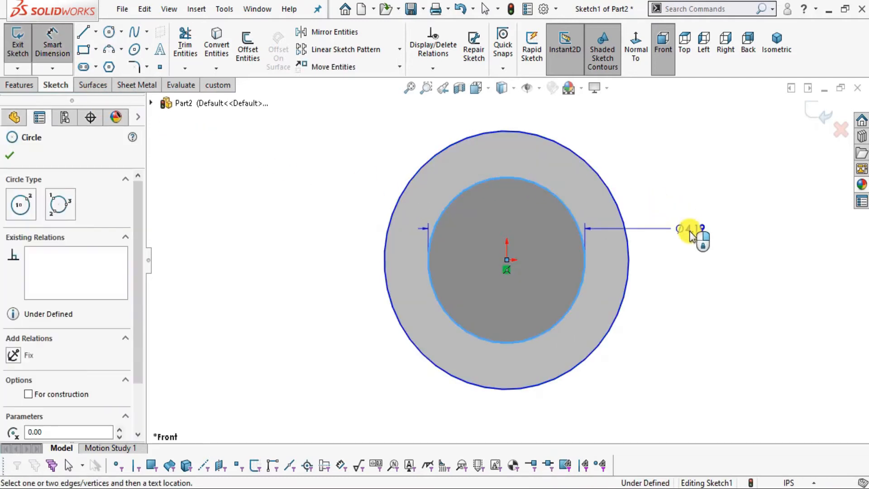
click(689, 239)
text(3.55)
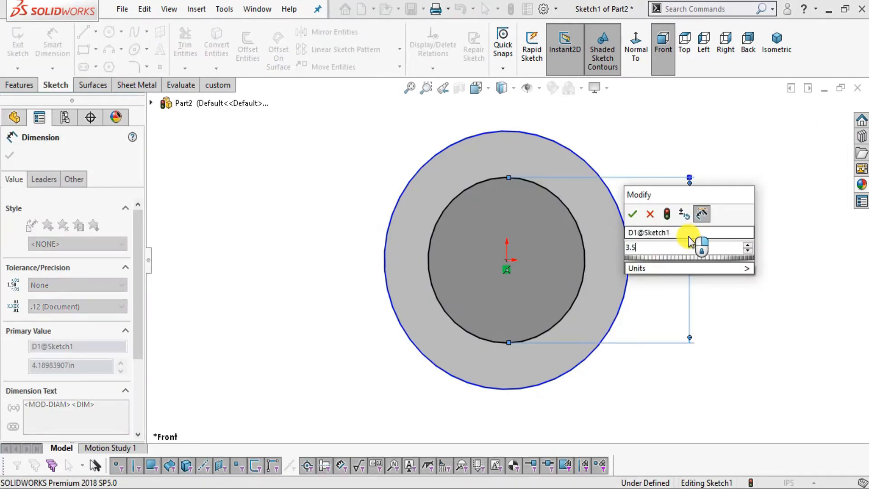
key(Return)
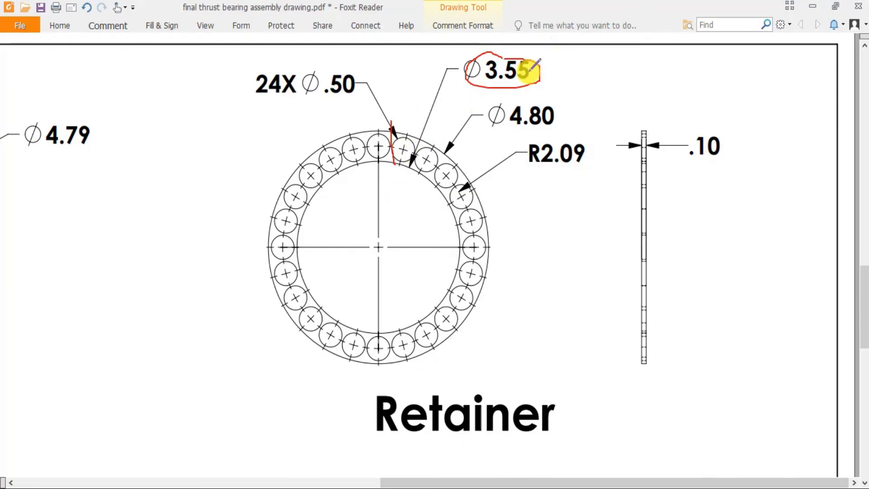
Tick off the Ø3.55 dimension in the PDF, and dimension the outer circle's diameter as 4.80 in in SOLIDWORKS.
drag(530, 72, 583, 62)
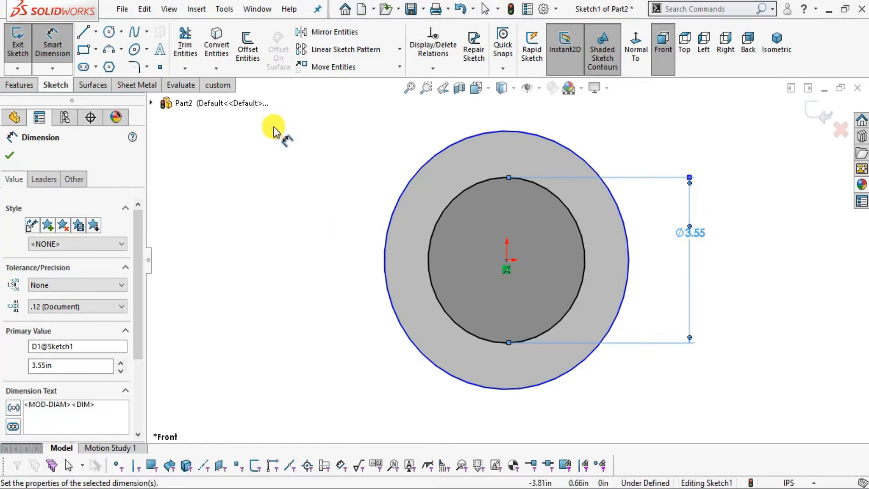
click(626, 227)
click(670, 111)
text(4.80)
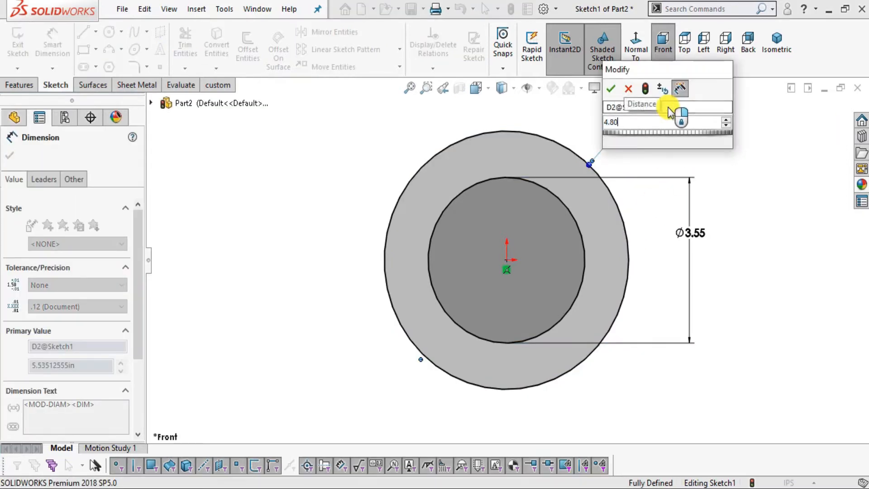
key(Return)
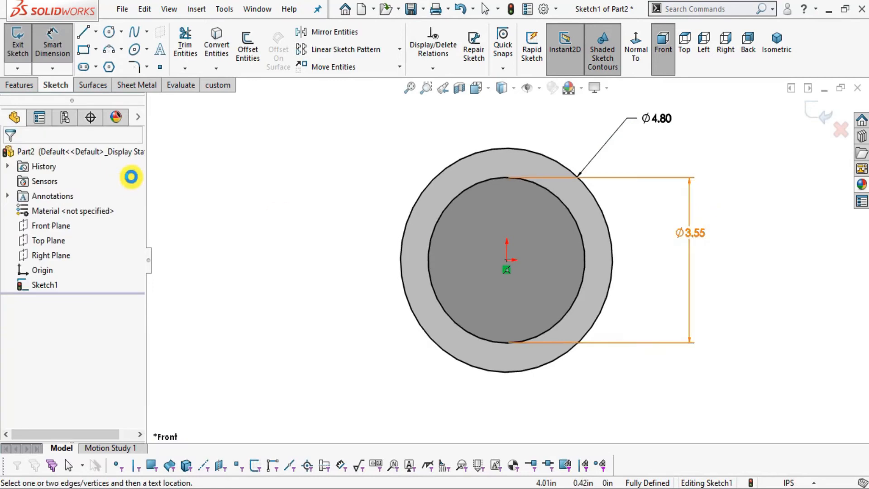
click(130, 177)
After checking the PDF's Retainer view, sketch a construction circle about 4.11 in in diameter on the origin, between the two existing circles.
key(alt+Tab)
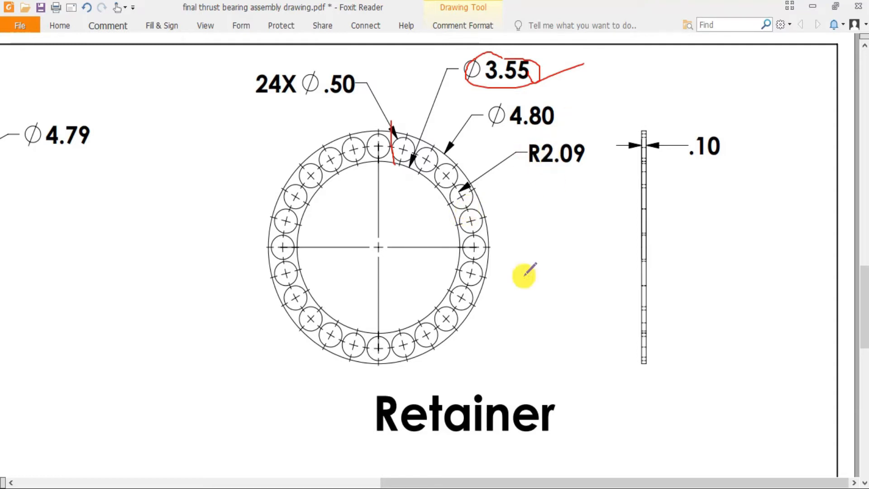
click(421, 488)
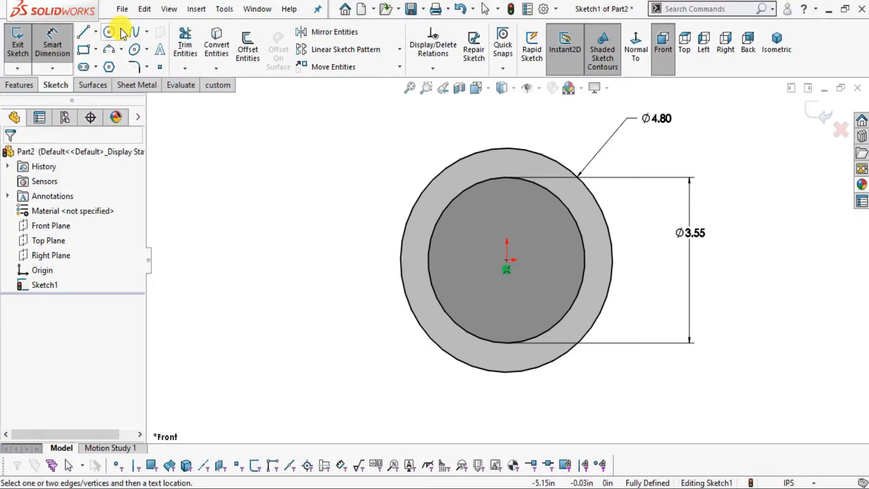
click(109, 32)
click(507, 259)
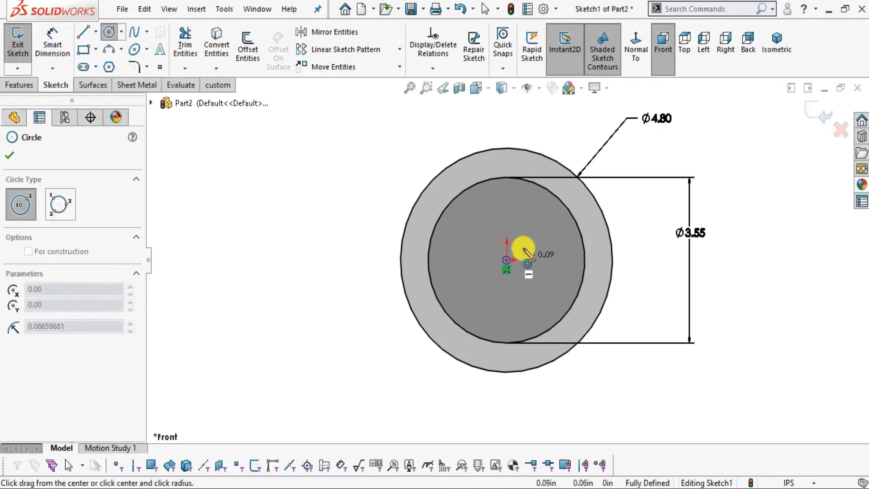
click(587, 218)
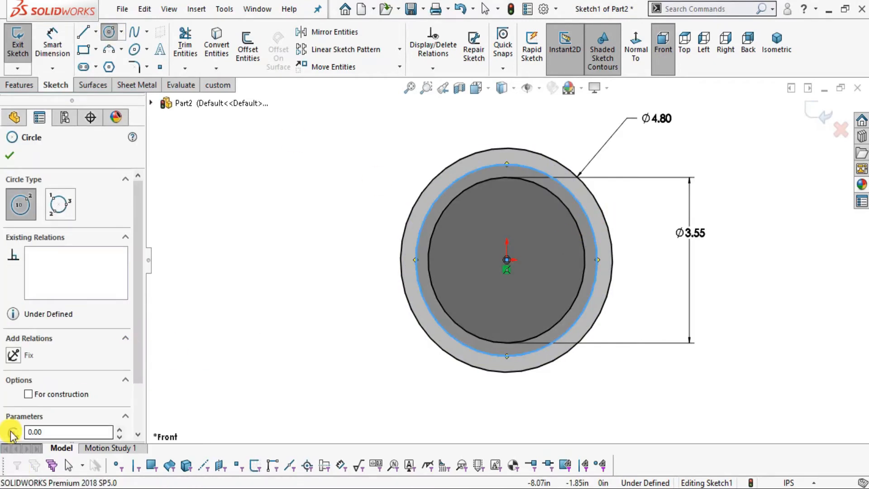
click(28, 394)
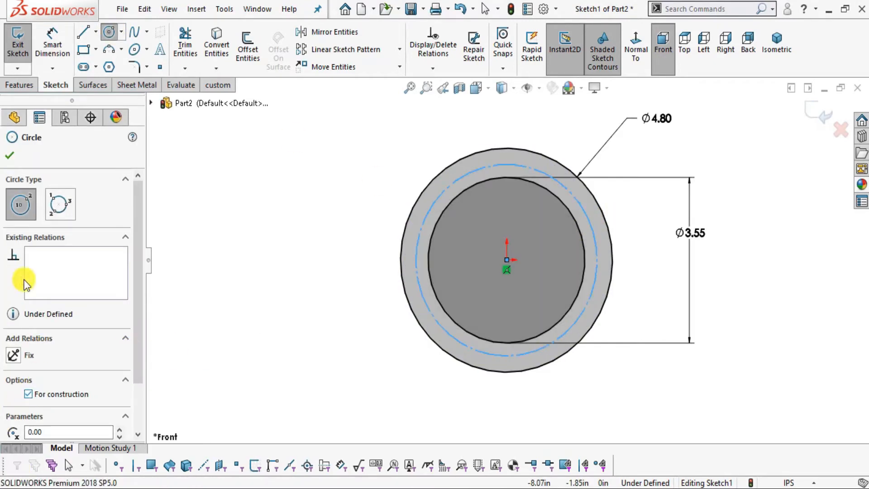
click(9, 155)
Dimension the construction circle's diameter as 2.09*2 in, using the R2.09 radius from the PDF's Retainer view.
click(53, 46)
click(589, 209)
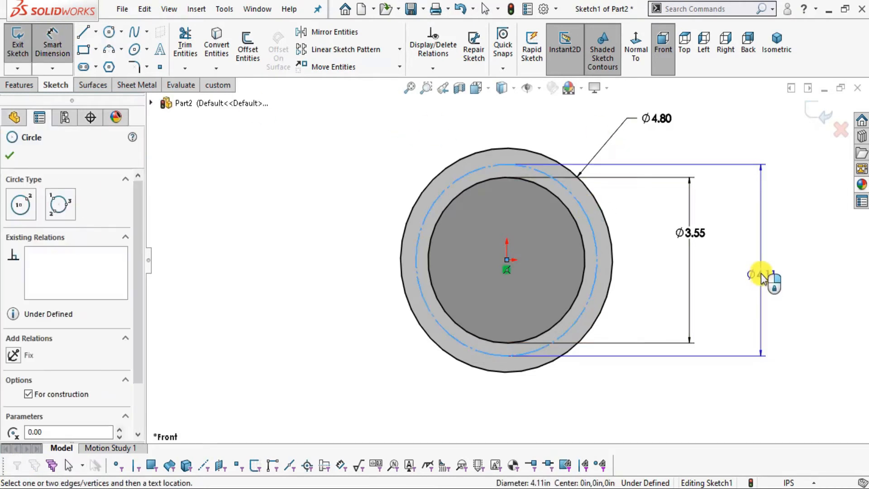
click(762, 277)
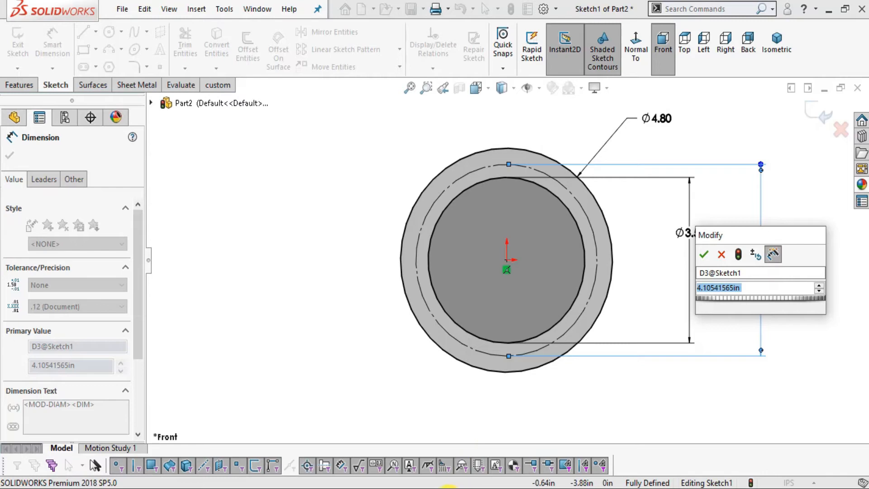
click(441, 488)
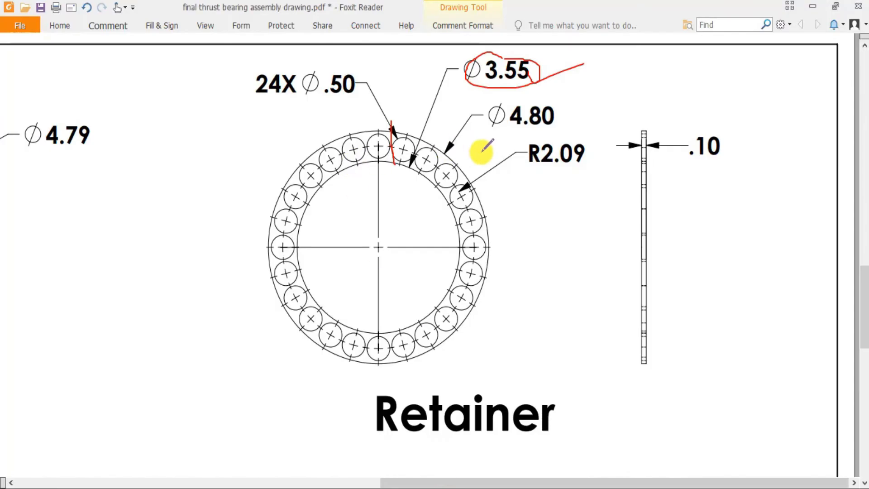
click(423, 487)
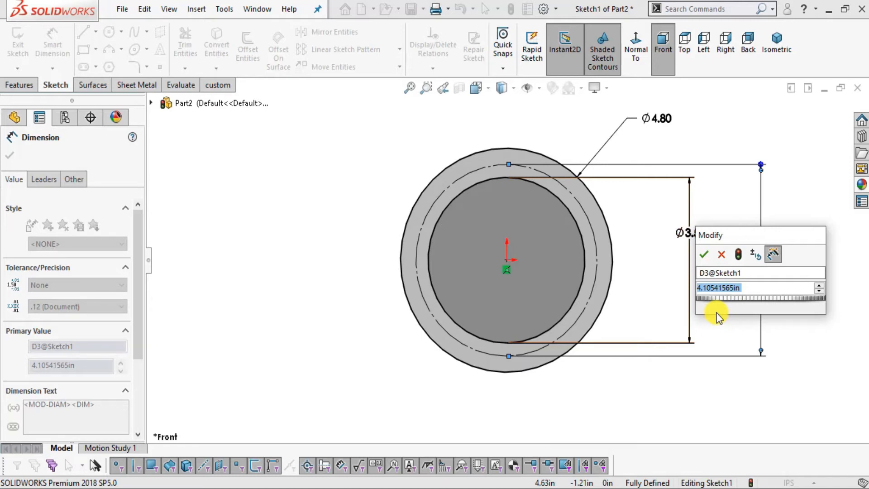
text(2.)
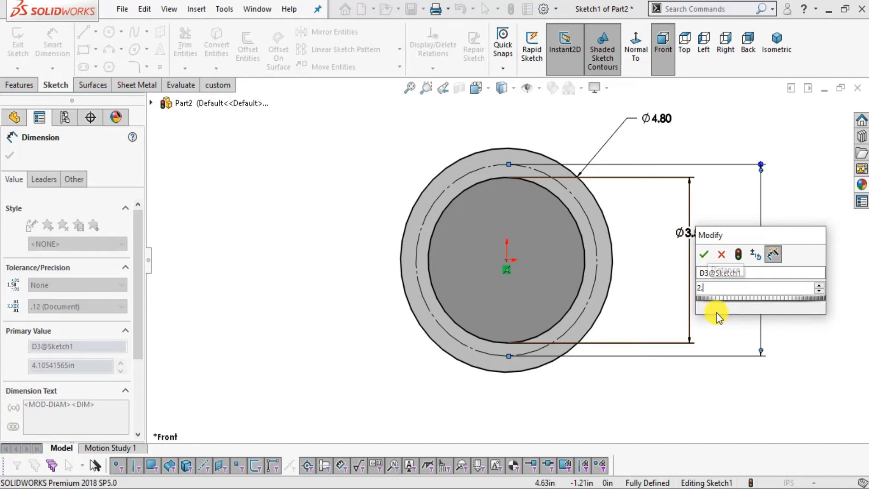
text(09*2)
mouse_move(717, 313)
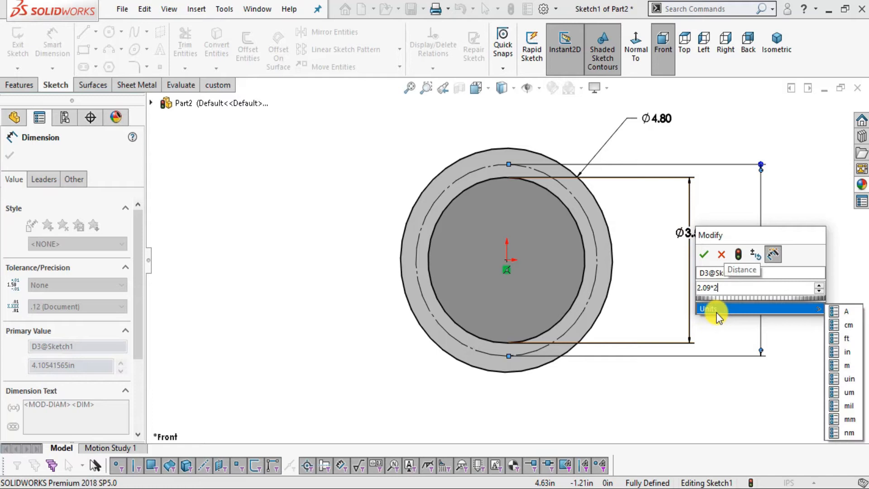
key(Return)
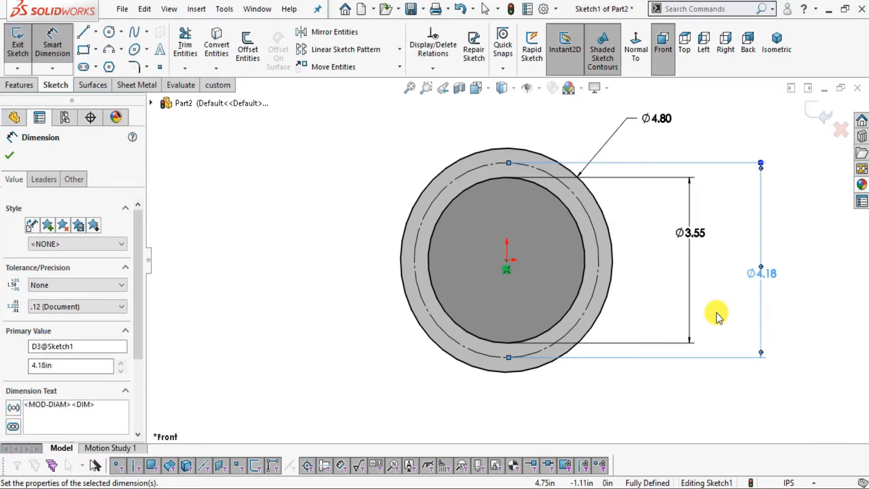
click(829, 275)
scroll(641, 176, up, 1)
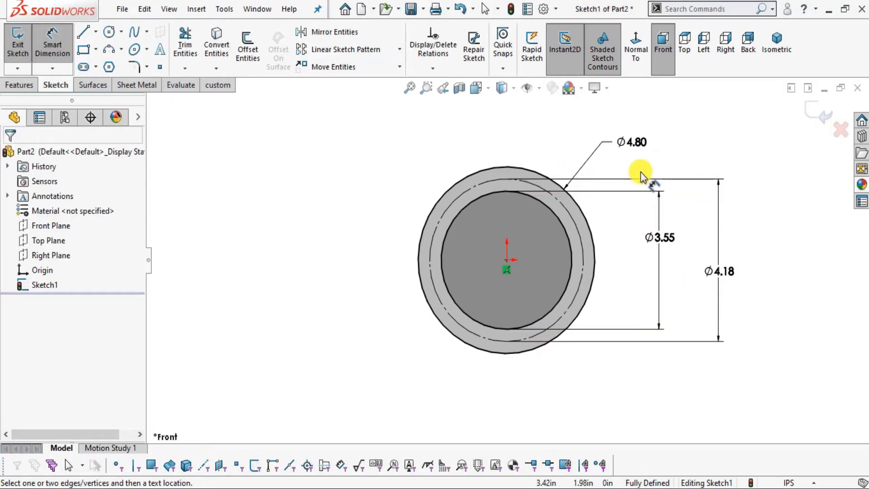
scroll(641, 188, down, 2)
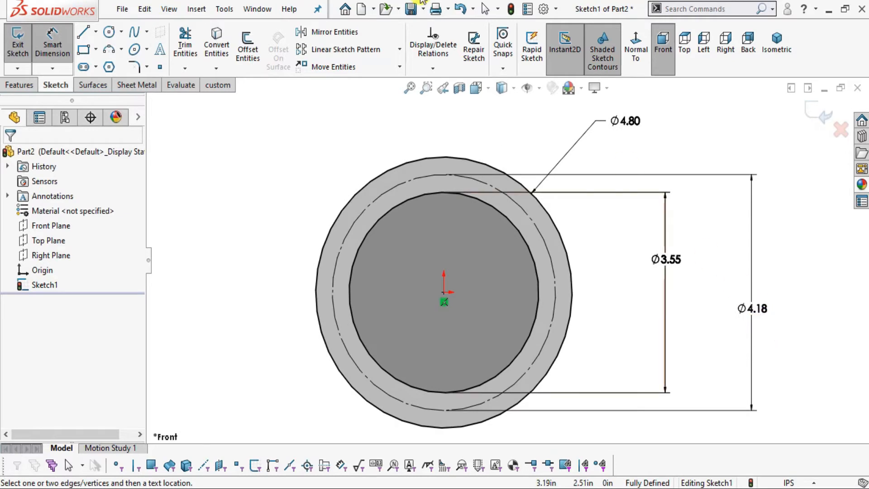
Sketch a vertical centerline from the origin up to the top of the 4.18 in construction circle.
scroll(563, 225, up, 2)
scroll(613, 286, down, 1)
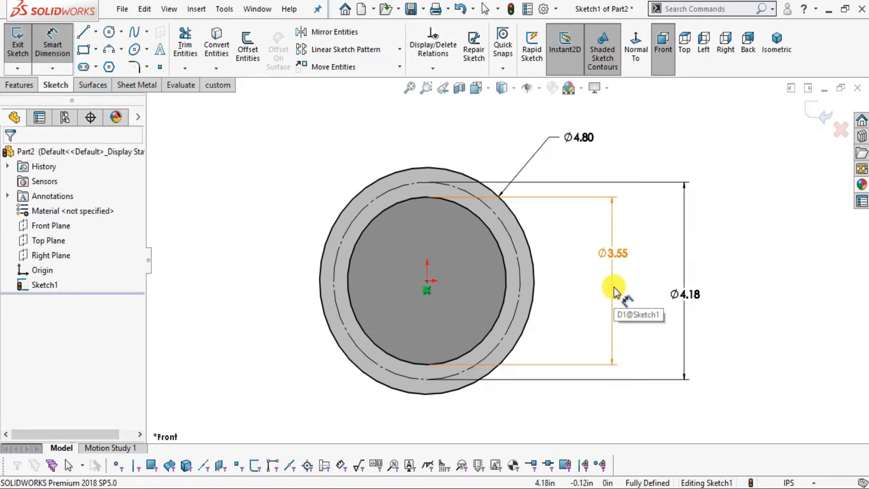
click(120, 34)
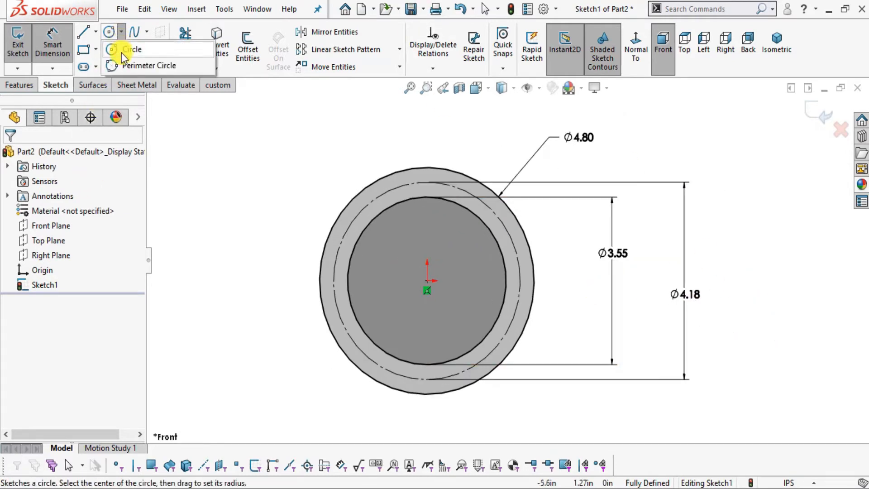
click(97, 32)
click(107, 65)
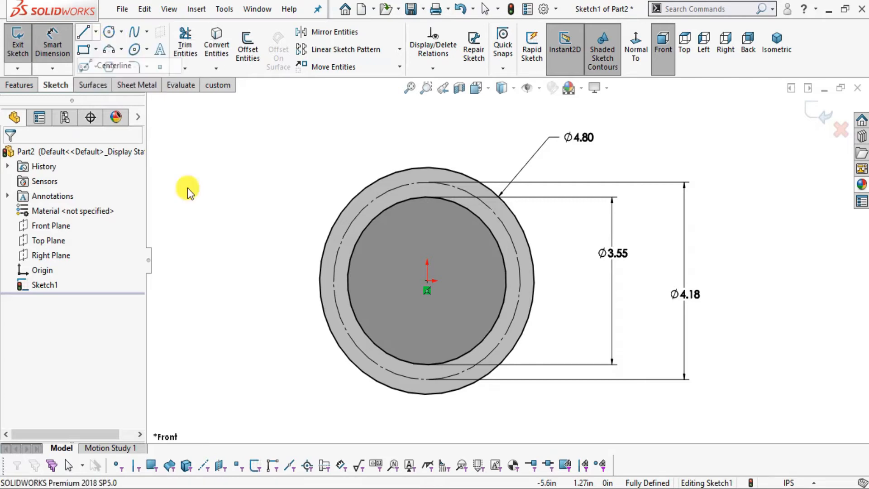
click(427, 284)
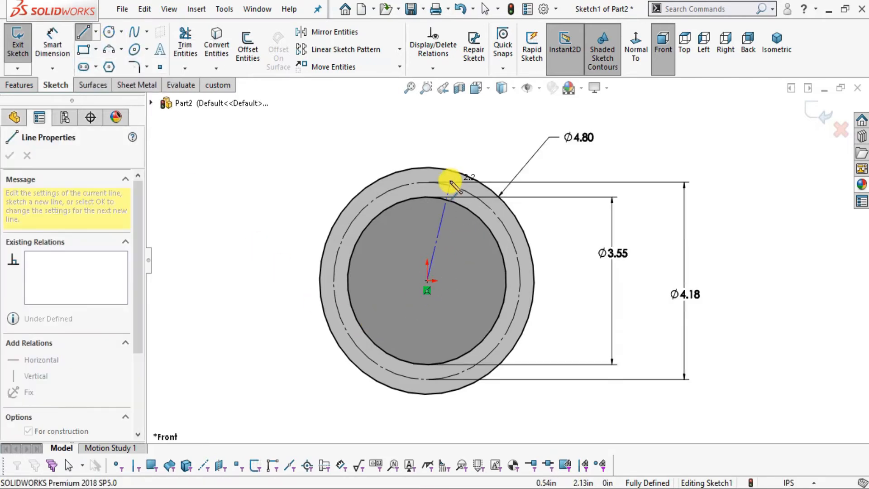
scroll(421, 217, down, 2)
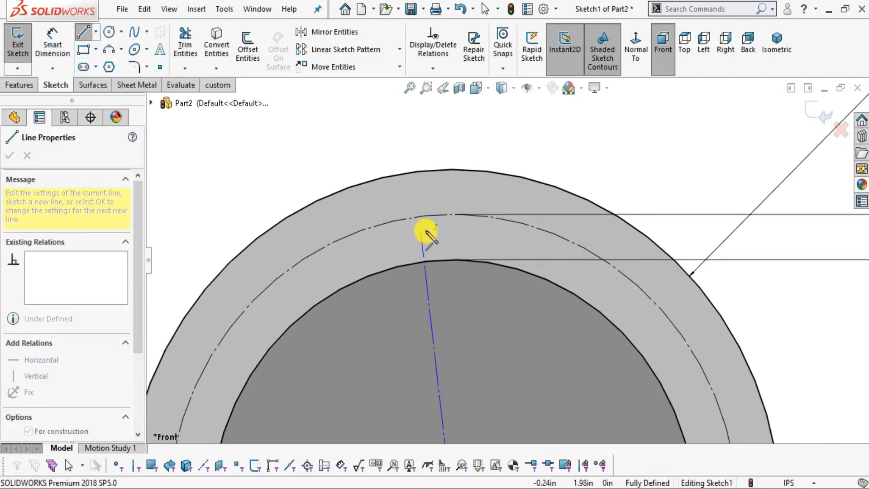
click(452, 217)
scroll(452, 219, up, 5)
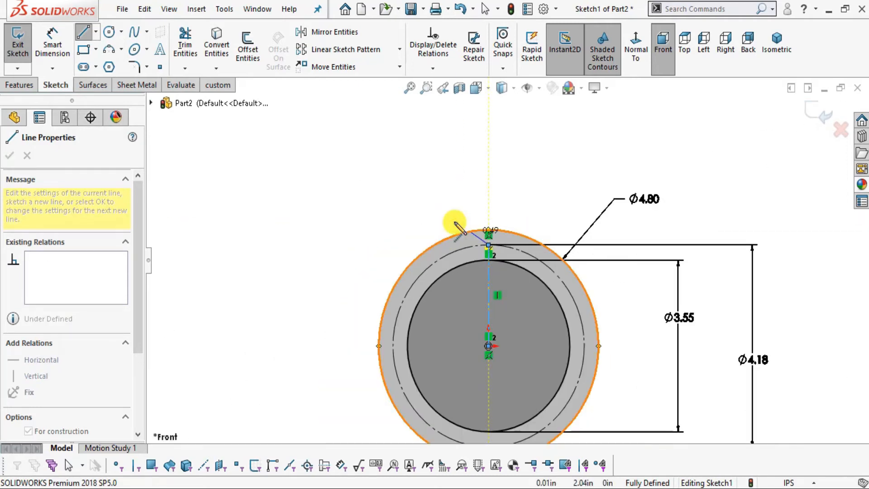
key(Escape)
Mark the uppermost ball hole in the PDF's Retainer view, and sketch a circle about 0.44 in in diameter at the centerline's upper end in SOLIDWORKS.
click(134, 49)
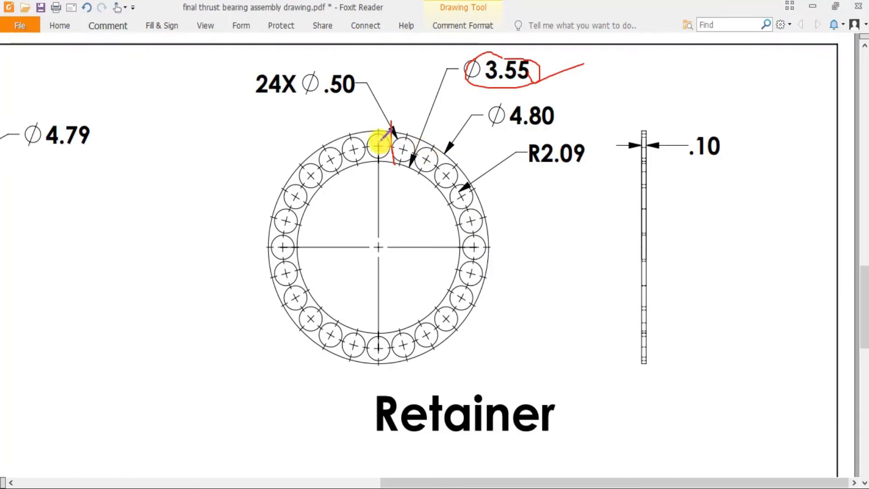
drag(379, 142, 384, 113)
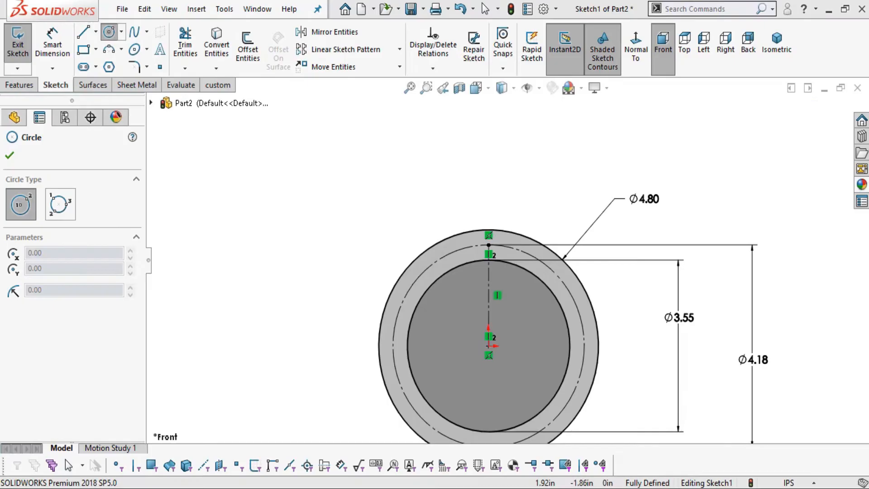
scroll(452, 190, down, 5)
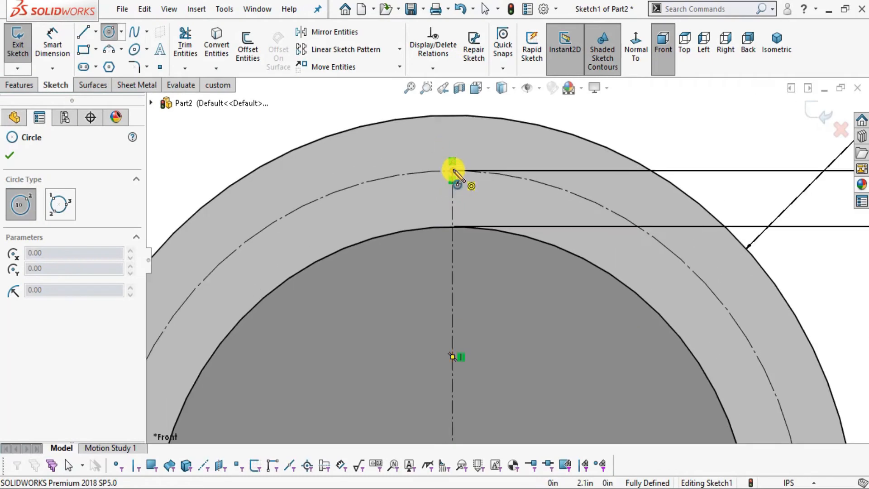
click(453, 170)
click(489, 180)
Dimension the small hole circle's diameter as 0.50 in.
click(67, 40)
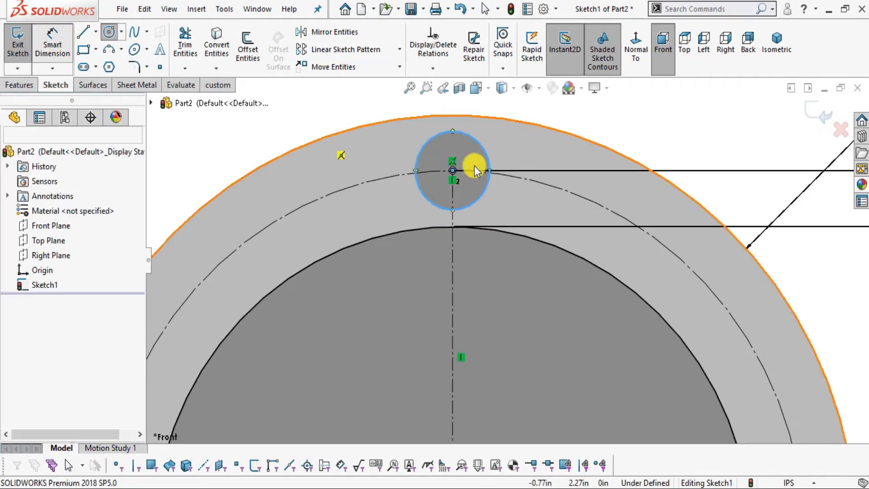
click(484, 152)
click(614, 112)
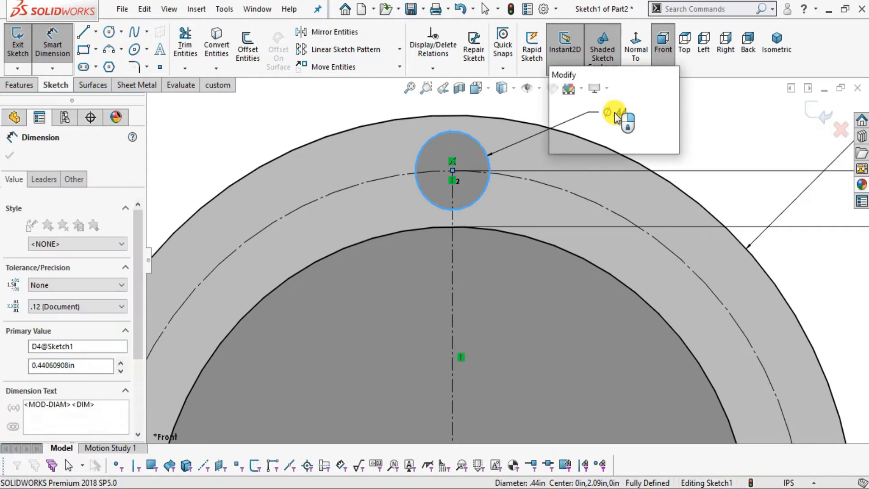
key(Return)
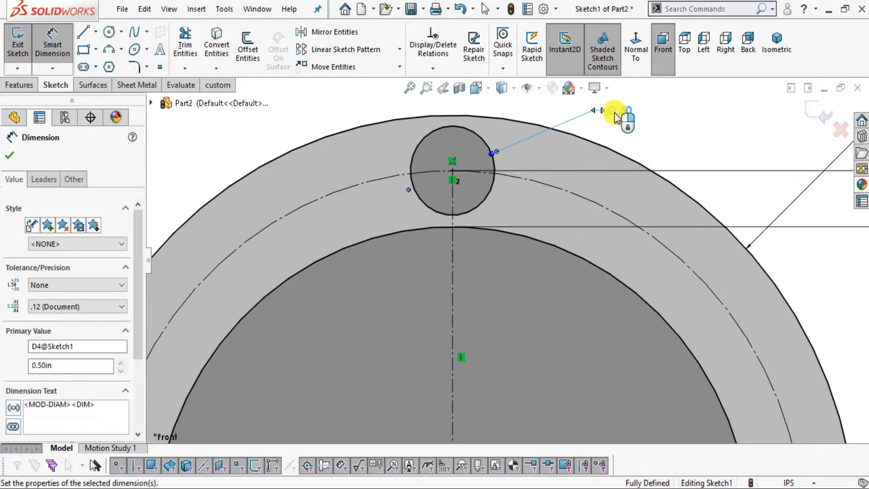
key(Escape)
Set up a circular sketch pattern with 24 instances in SOLIDWORKS, circling the 24X note in the PDF's Retainer view for the count.
scroll(596, 173, up, 2)
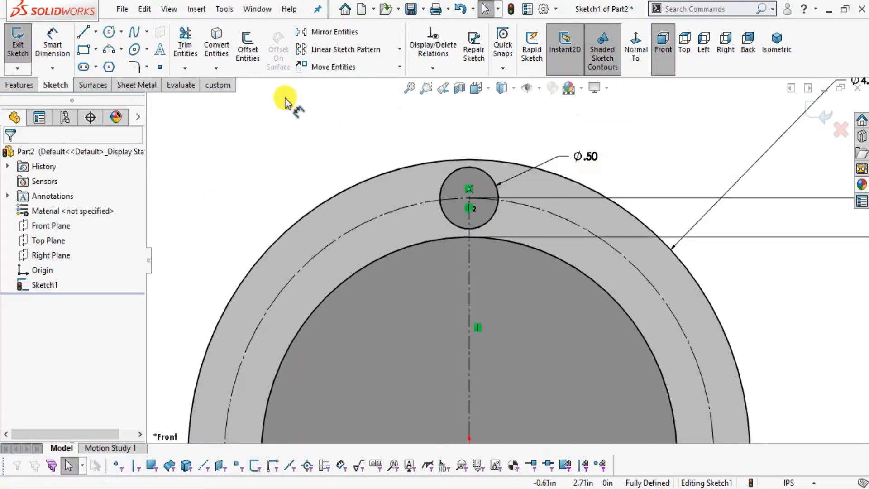
click(399, 49)
click(383, 85)
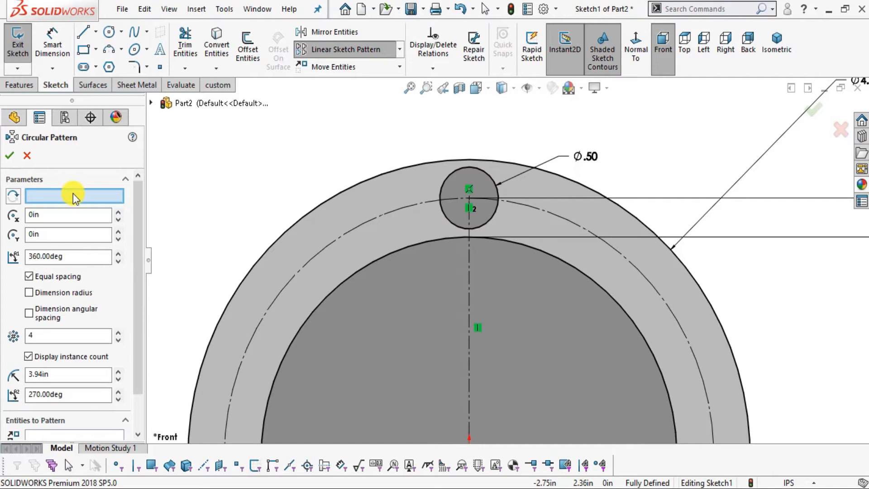
scroll(466, 204, up, 3)
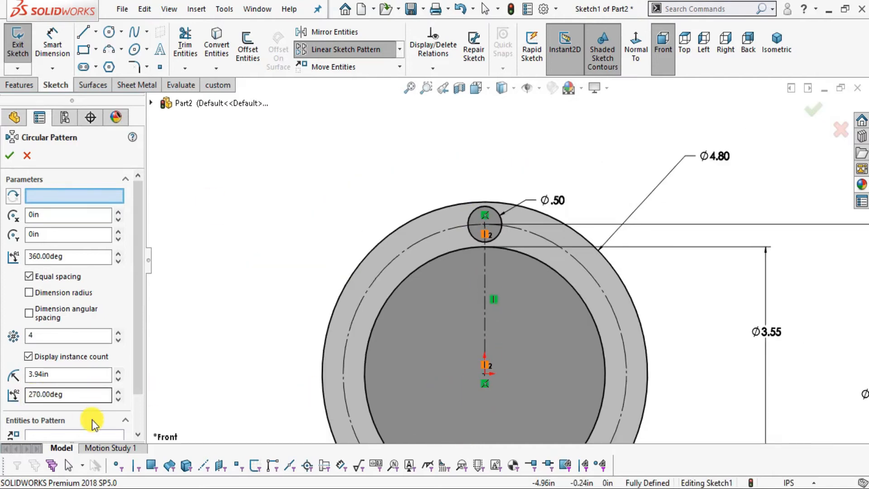
double_click(30, 334)
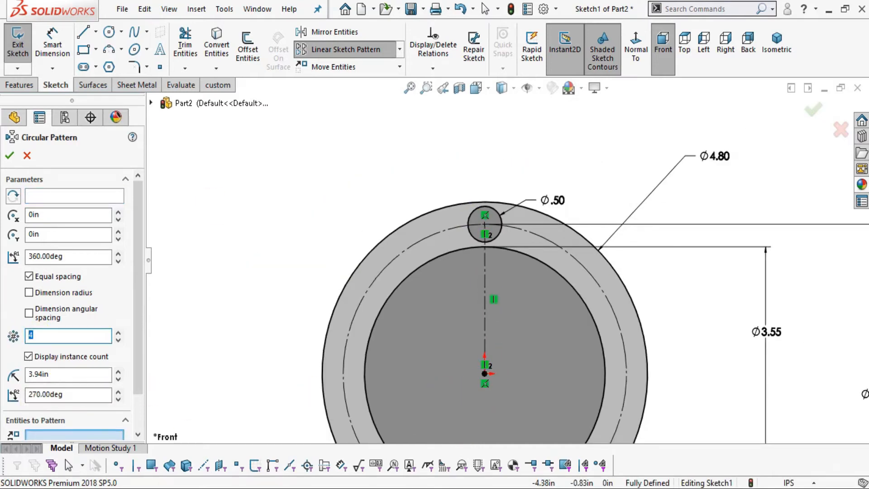
key(alt+Tab)
mouse_move(250, 91)
mouse_down()
mouse_move(309, 84)
mouse_move(233, 104)
mouse_up()
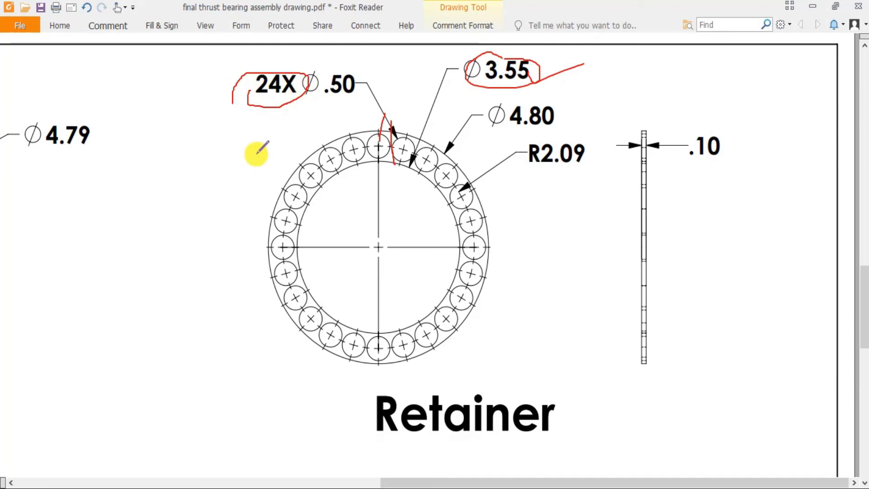
key(alt+Tab)
text(24)
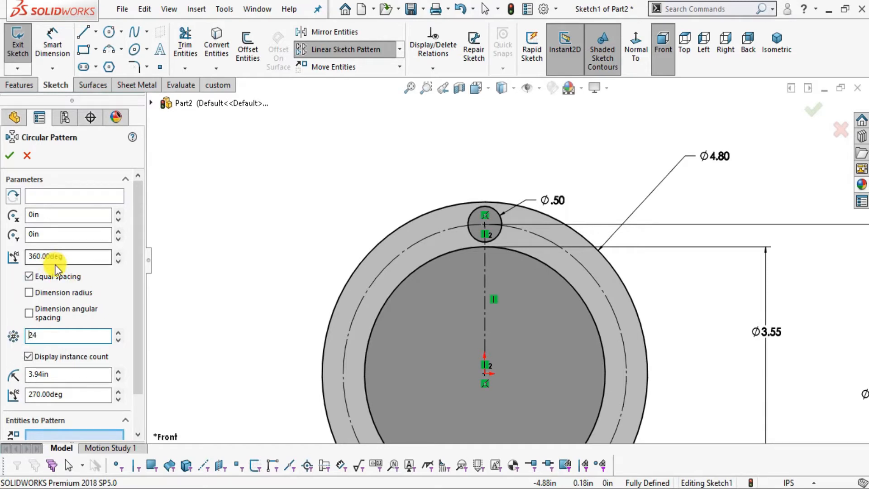
Choose the 0.50 in circle as the entity to pattern and create the equally spaced 360° pattern about the origin.
drag(140, 246, 131, 314)
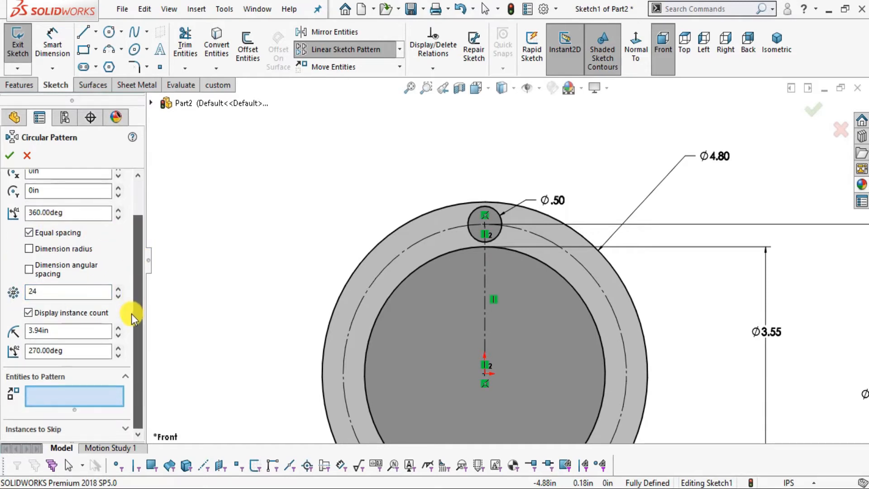
click(65, 395)
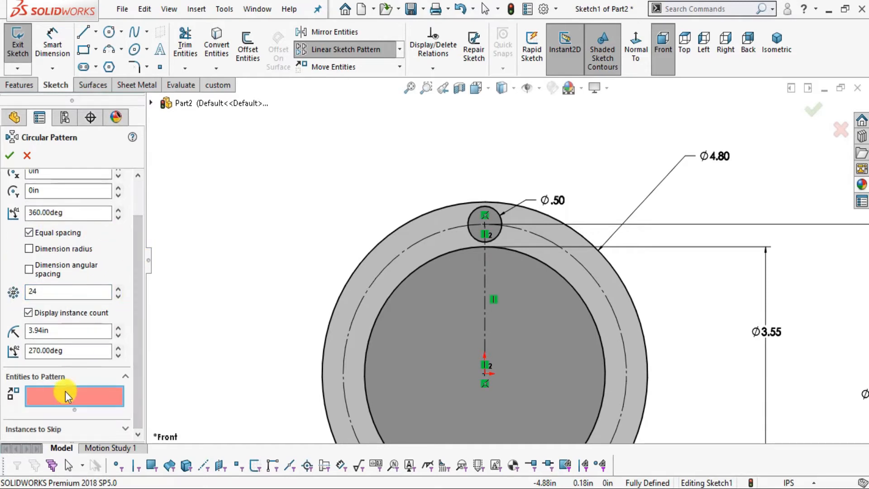
click(471, 233)
click(40, 217)
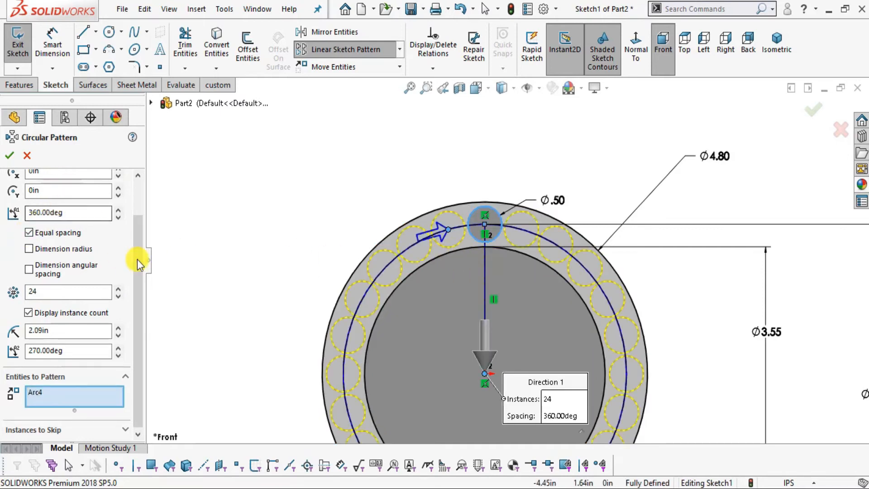
scroll(132, 265, up, 2)
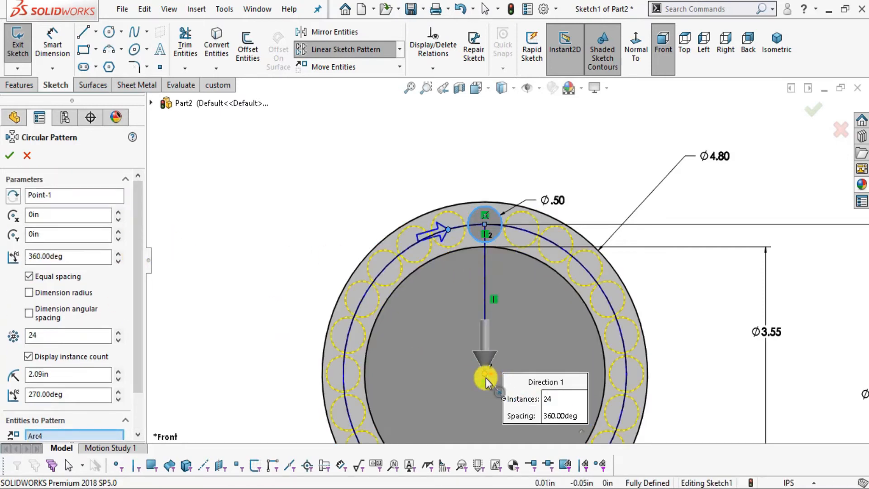
click(65, 196)
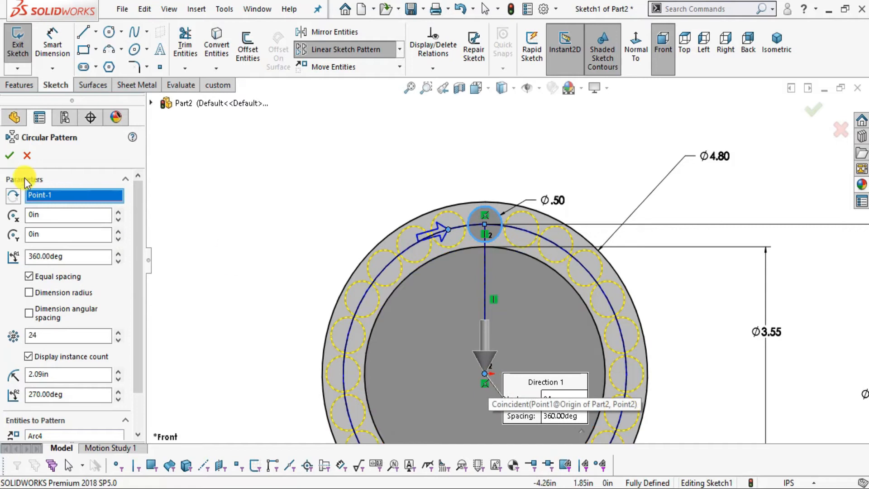
click(10, 156)
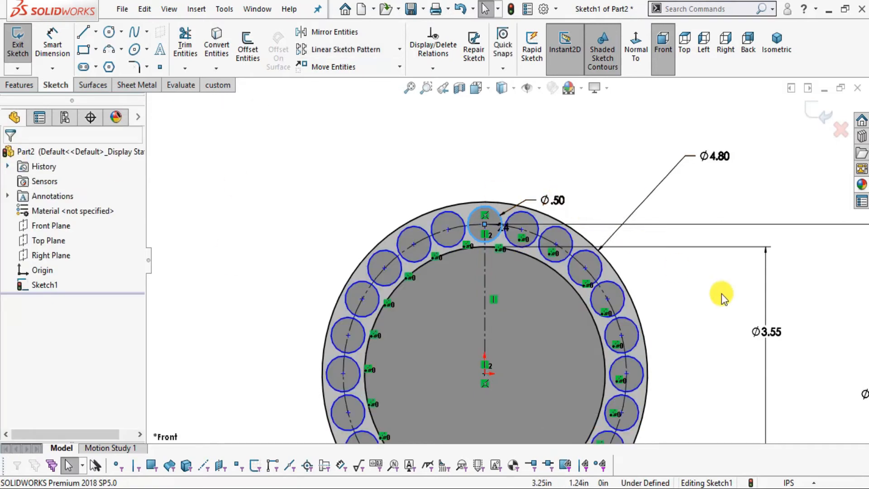
Check the retainer's thickness in the PDF, and extrude the sketch 0.10 in with the Mid Plane end condition in SOLIDWORKS.
scroll(601, 258, up, 2)
scroll(592, 373, up, 2)
scroll(563, 393, down, 2)
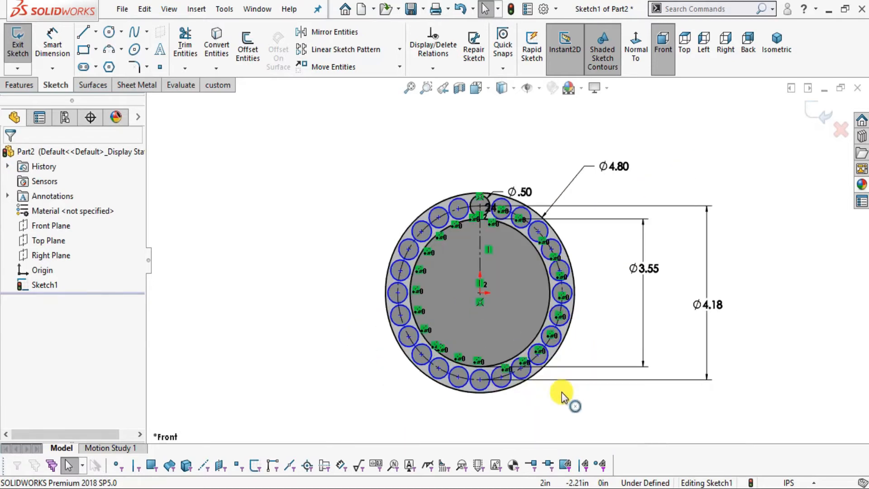
scroll(471, 203, down, 2)
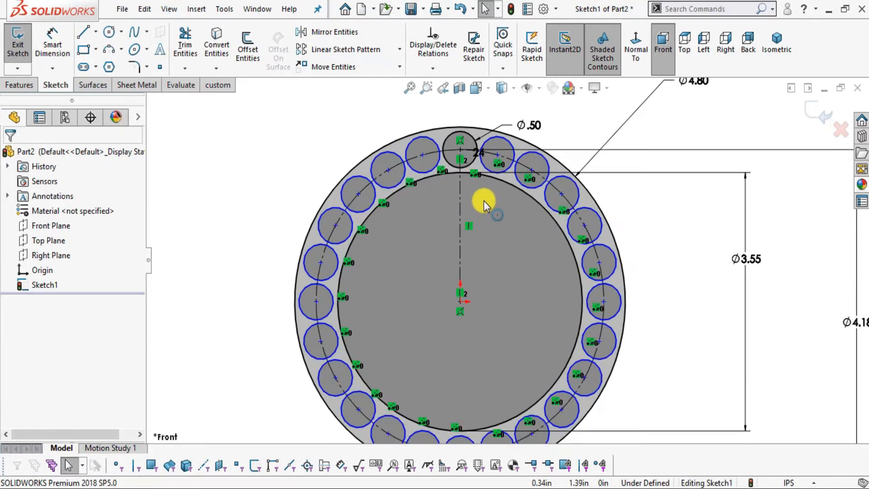
click(20, 85)
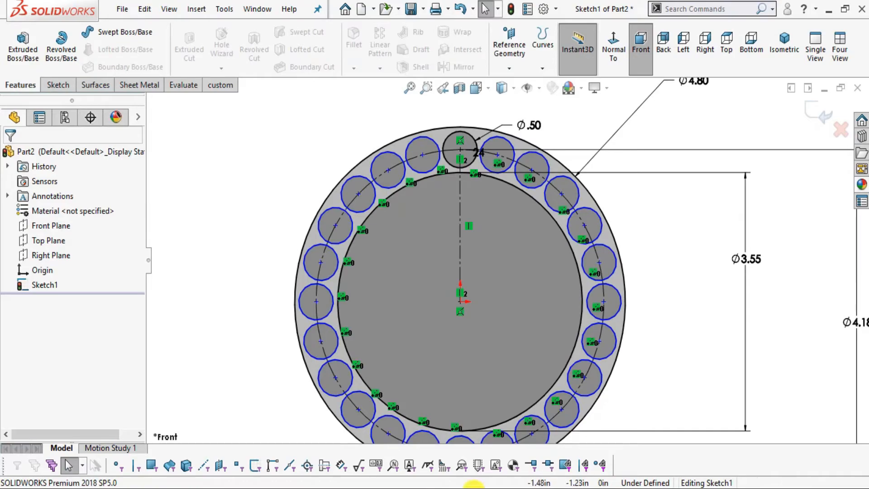
key(alt+Tab)
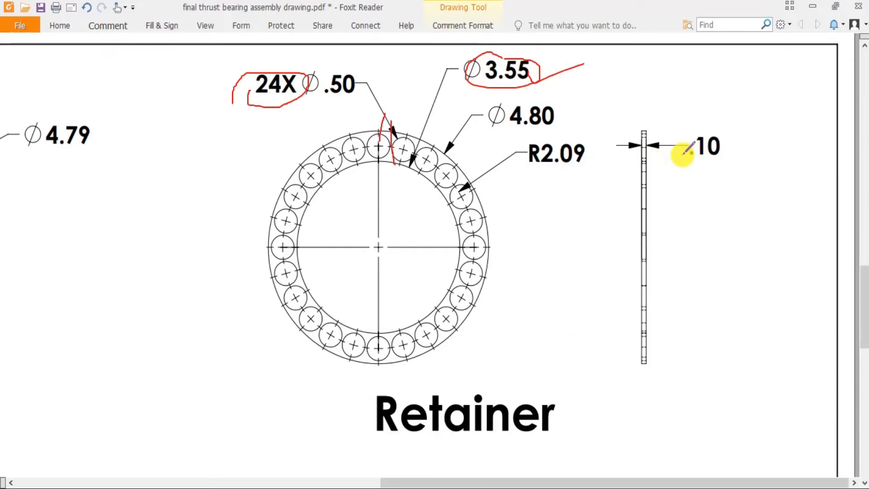
key(alt+Tab)
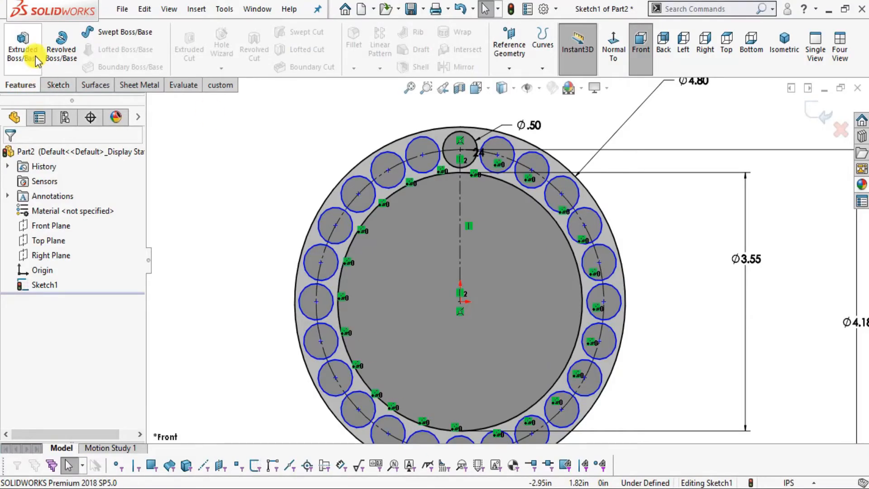
click(27, 46)
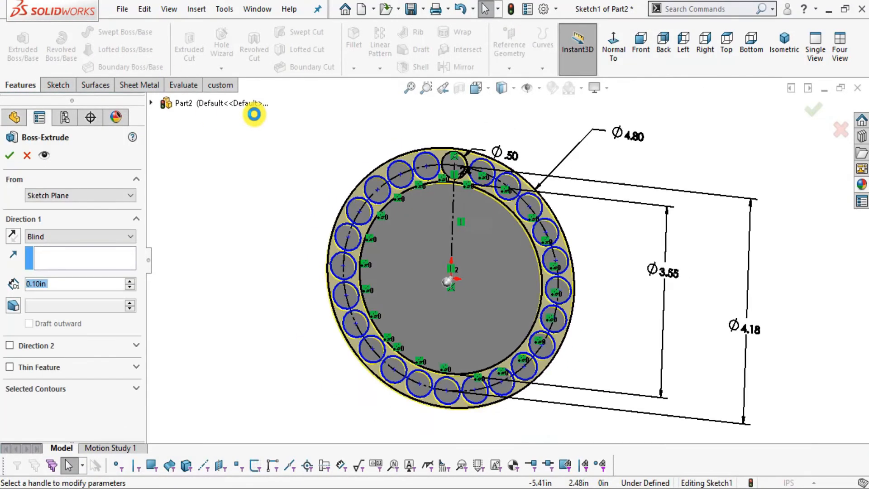
scroll(436, 217, down, 5)
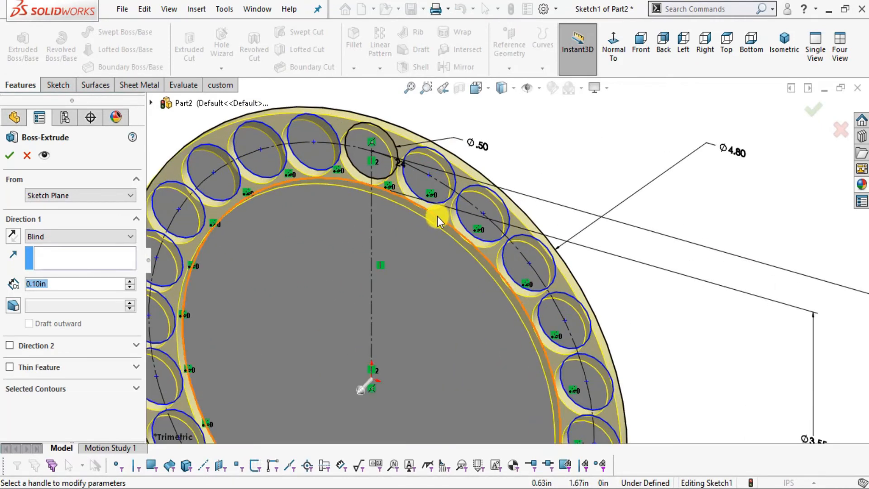
click(52, 240)
click(47, 291)
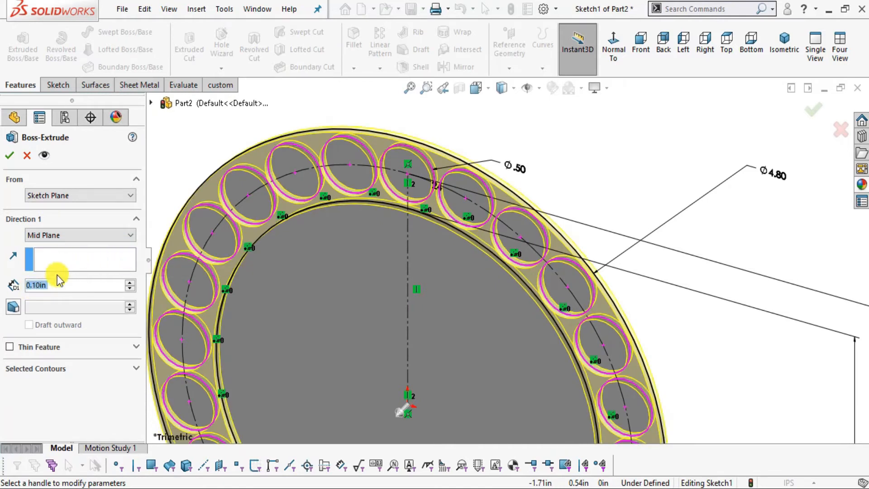
click(10, 155)
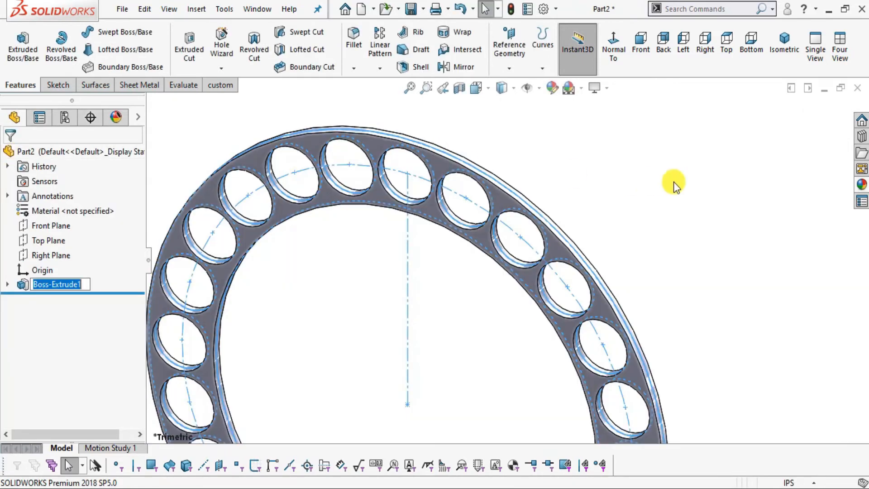
Apply the brushed steel appearance to the retainer and inspect the ring from another angle.
click(708, 196)
scroll(643, 233, up, 3)
middle_drag(552, 346, 394, 330)
click(862, 185)
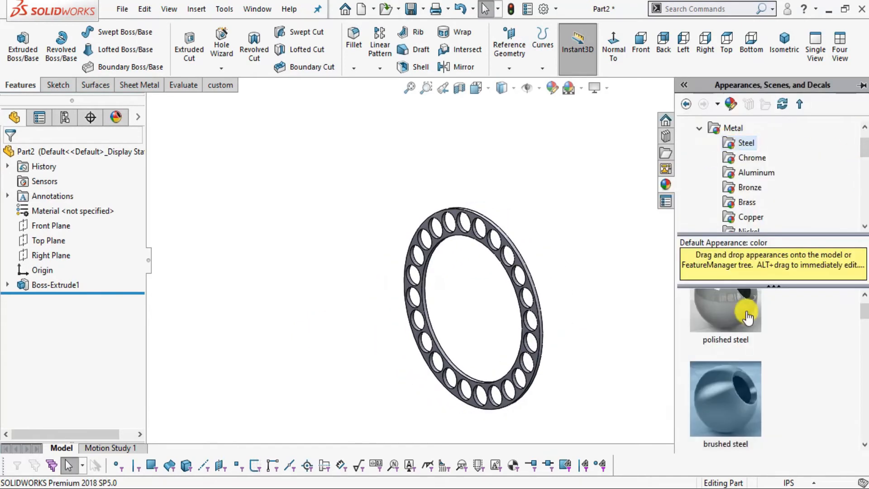
click(743, 385)
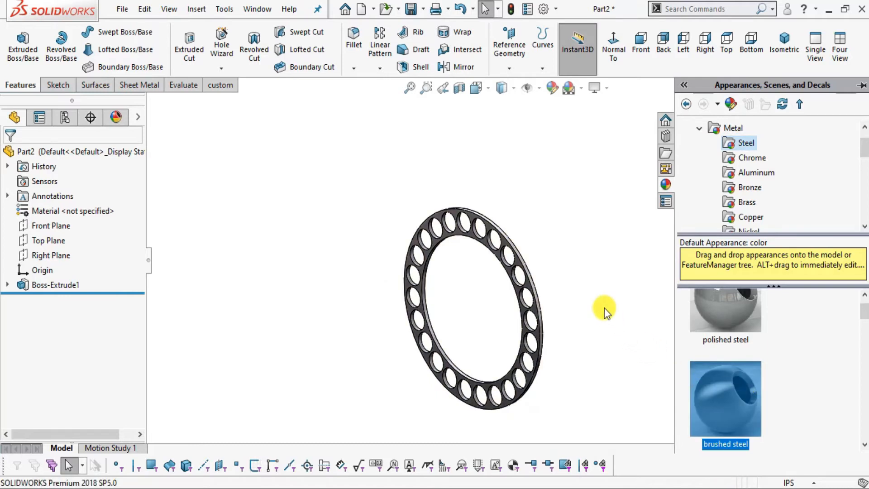
scroll(507, 233, down, 5)
middle_drag(539, 296, 530, 246)
scroll(530, 245, up, 2)
scroll(502, 294, down, 2)
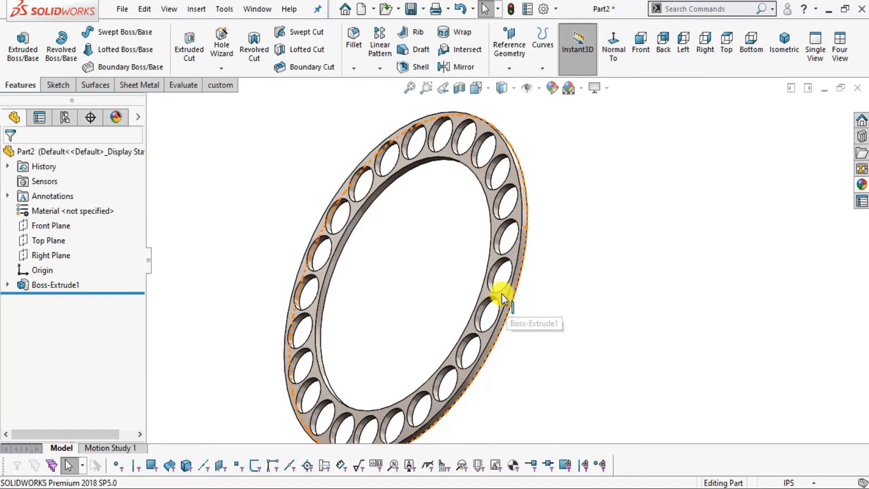
Save the part as retainer in the thrust bearing folder, and bring up the Ball or Roller view in the PDF.
click(125, 10)
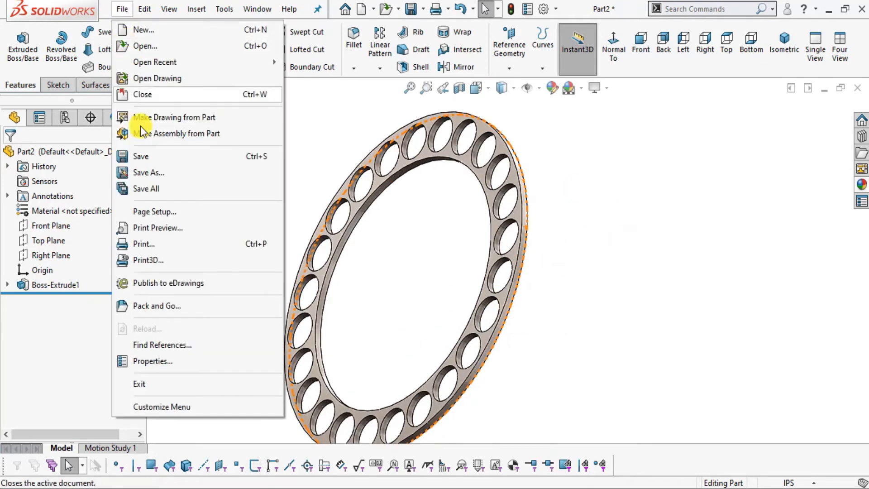
click(141, 154)
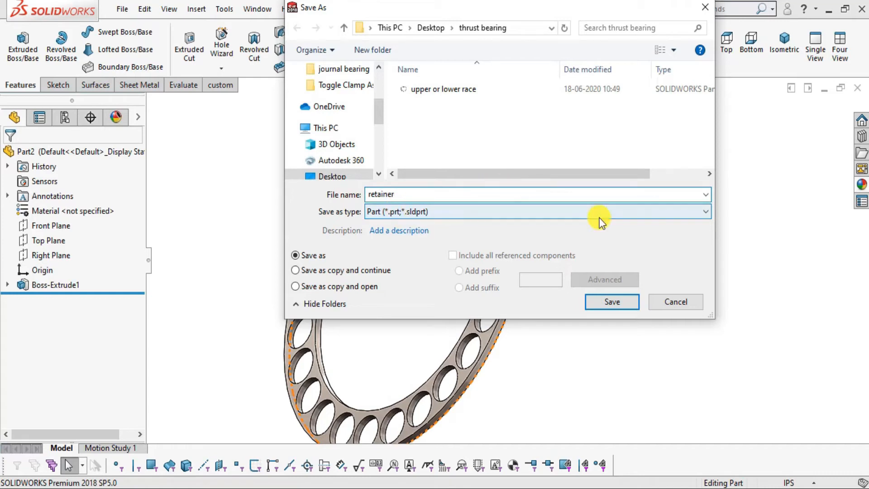
click(607, 305)
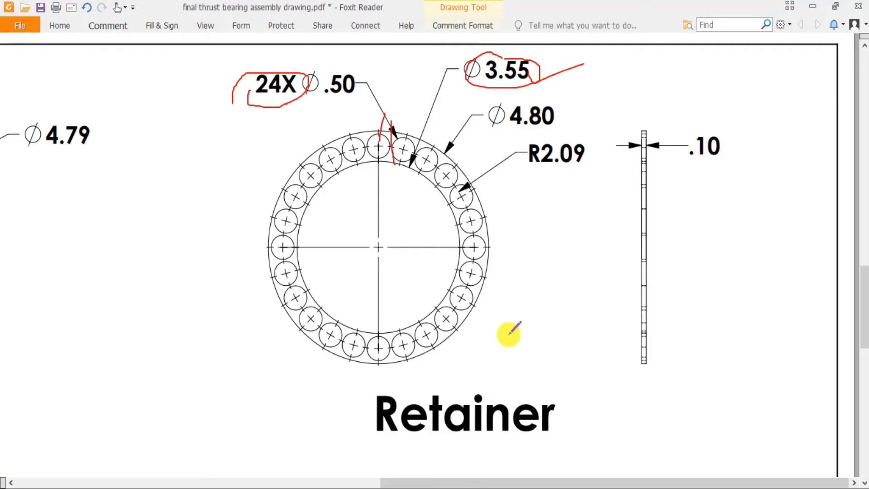
scroll(510, 334, down, 10)
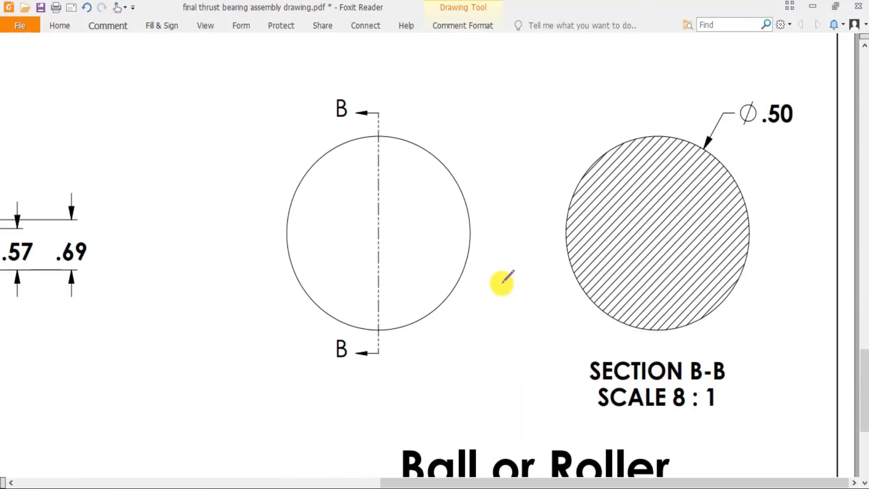
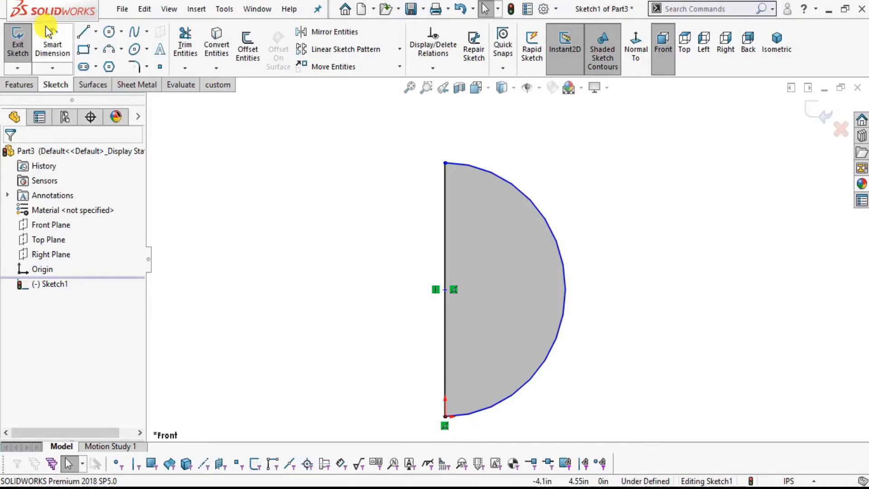
Dimension the half-circle arc's radius to 0.25 in.
click(566, 294)
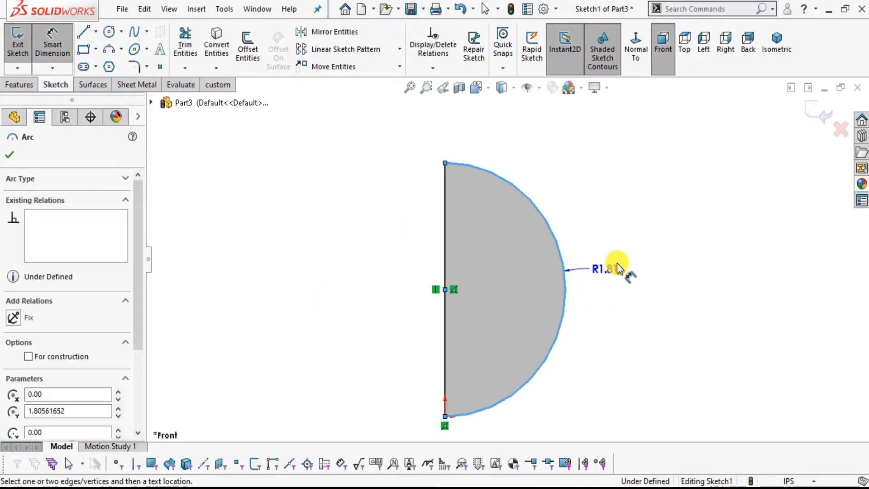
click(625, 259)
text(0.25)
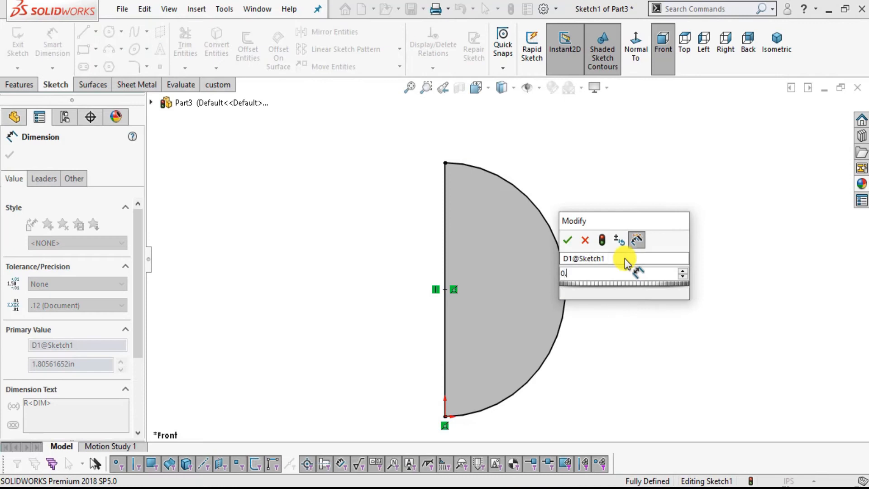
key(Return)
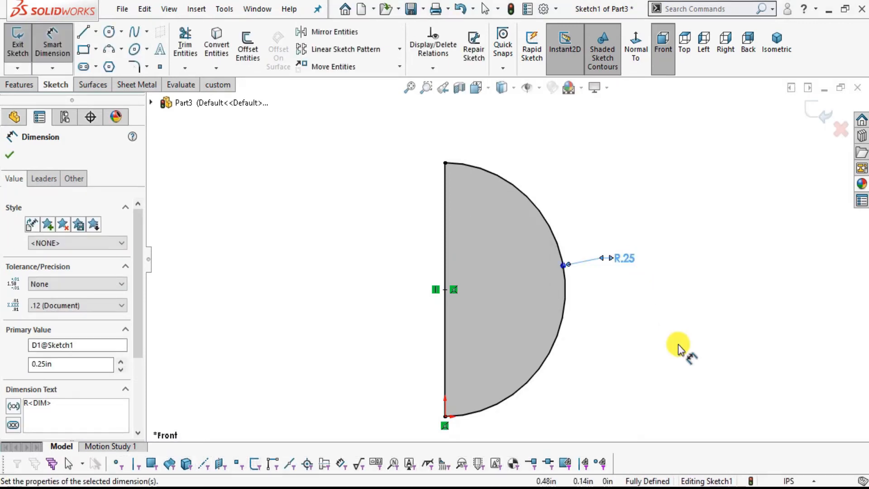
click(679, 348)
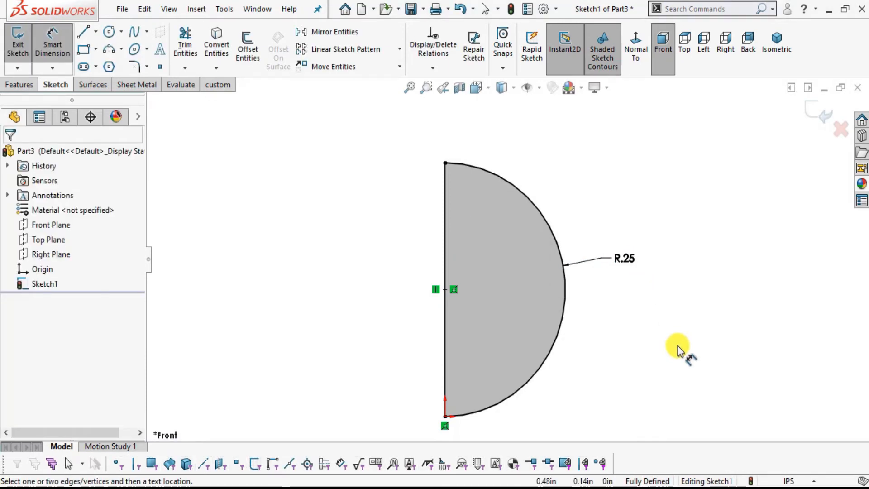
Revolve the half-circle region 360° about its vertical straight line to form the solid ball.
click(19, 85)
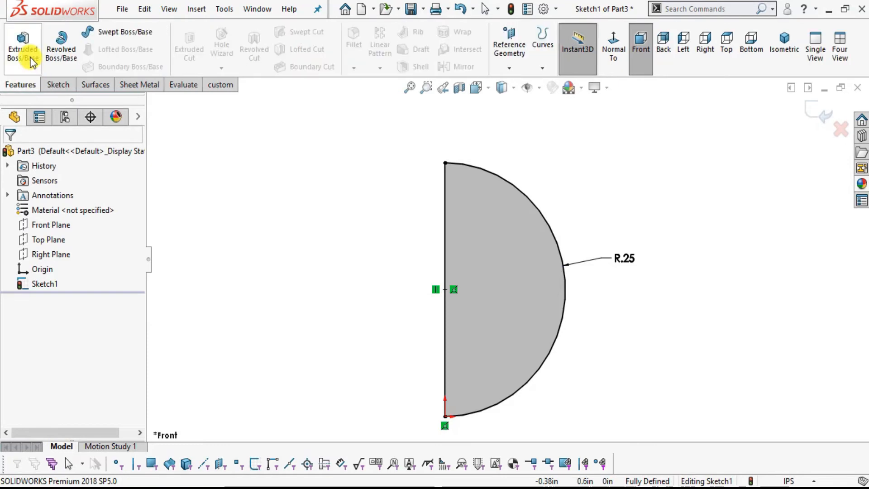
click(63, 52)
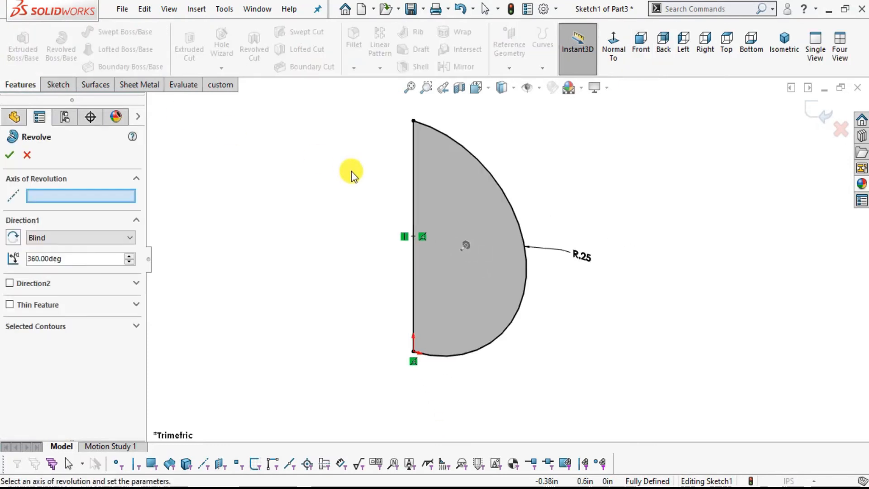
click(412, 164)
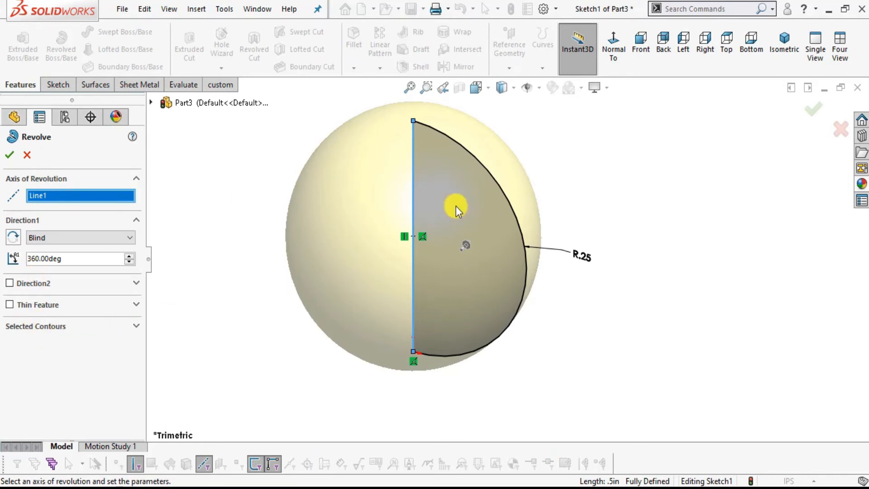
click(136, 326)
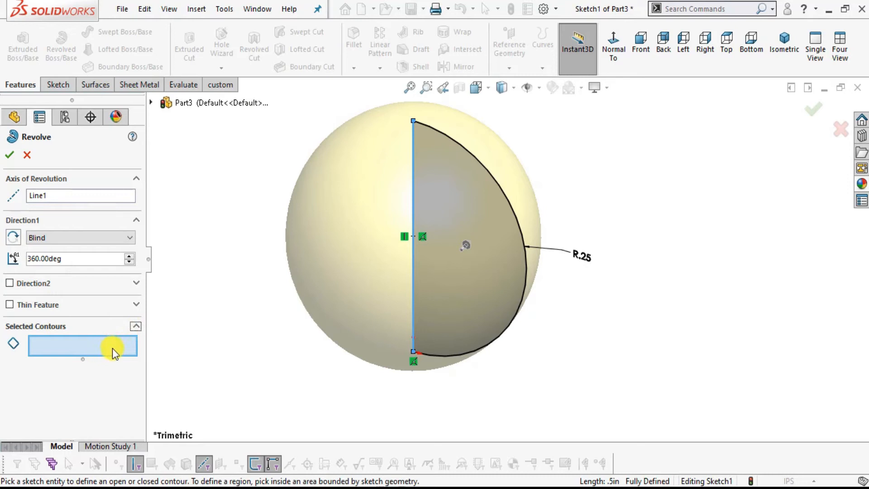
click(448, 206)
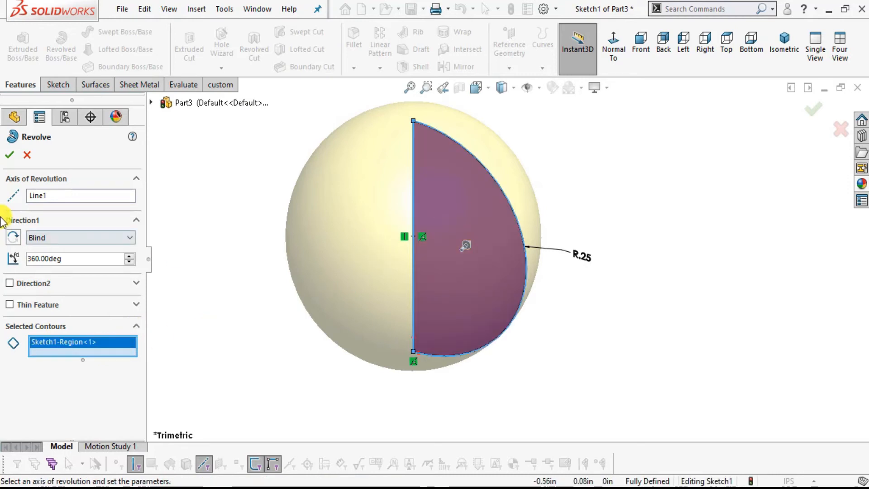
click(10, 155)
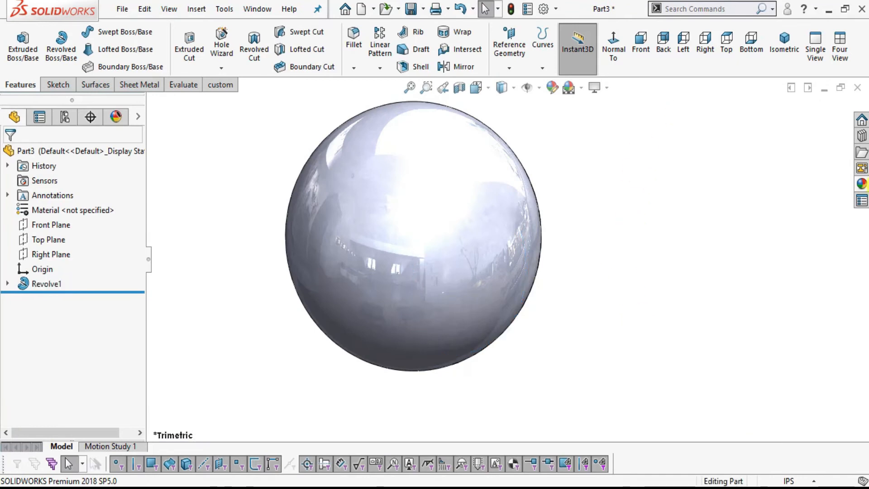
Apply the sandblasted brass appearance from the metal library to the ball.
click(862, 184)
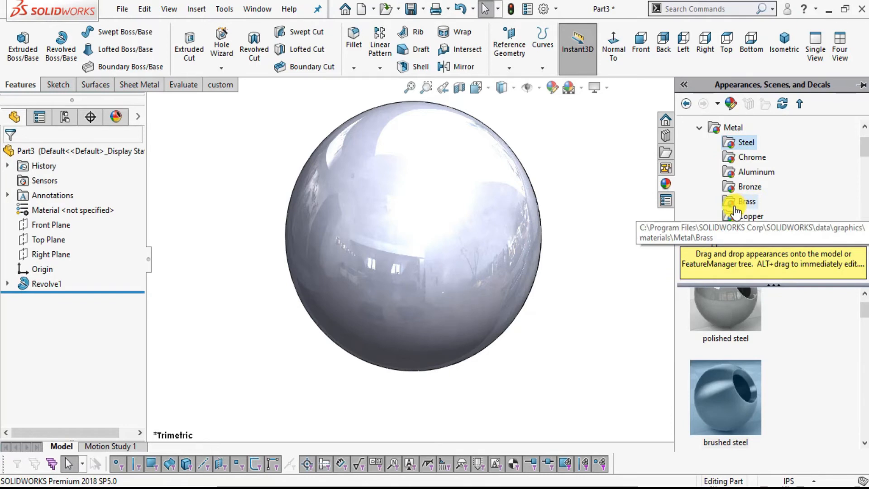
click(744, 203)
scroll(749, 393, down, 5)
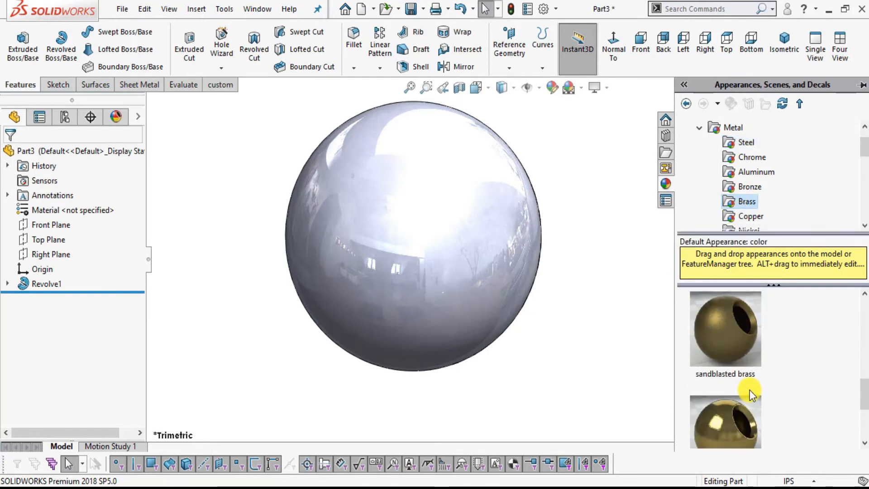
mouse_move(750, 394)
scroll(749, 394, up, 2)
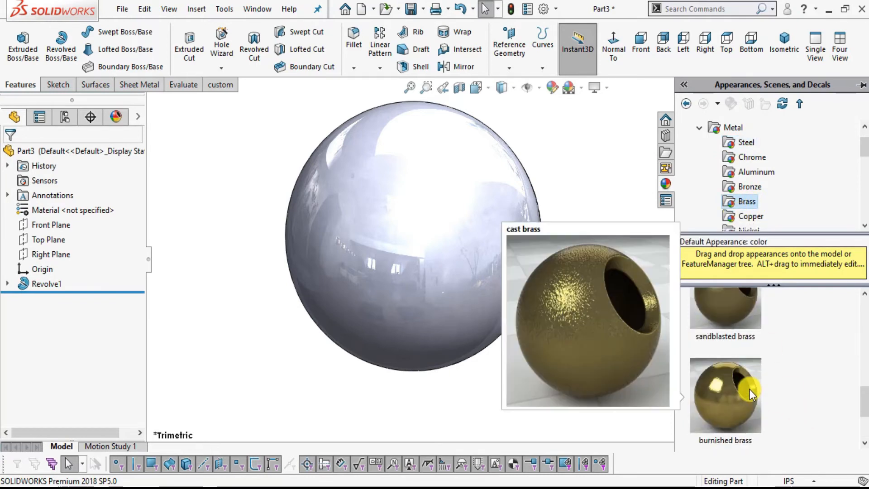
double_click(720, 312)
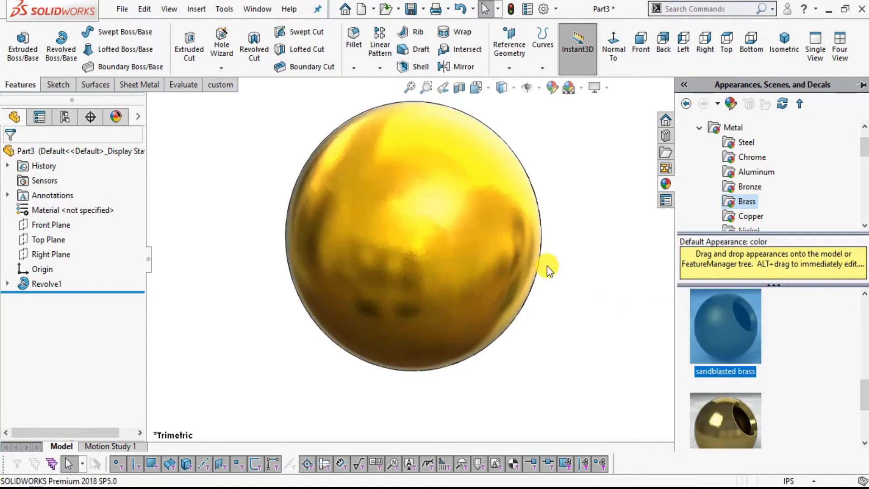
scroll(460, 169, up, 3)
scroll(461, 165, down, 5)
click(563, 183)
scroll(561, 184, up, 2)
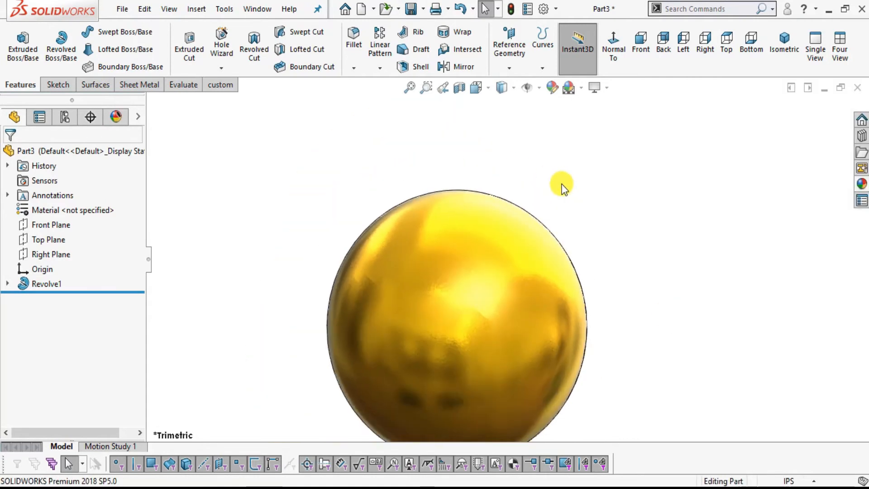
scroll(561, 190, up, 2)
Save the part as ball or roller in the thrust bearing folder.
click(123, 9)
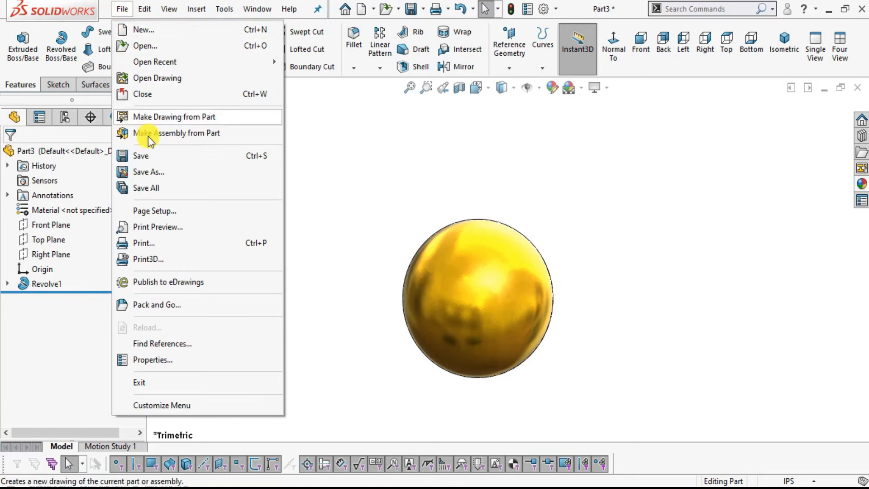
click(144, 156)
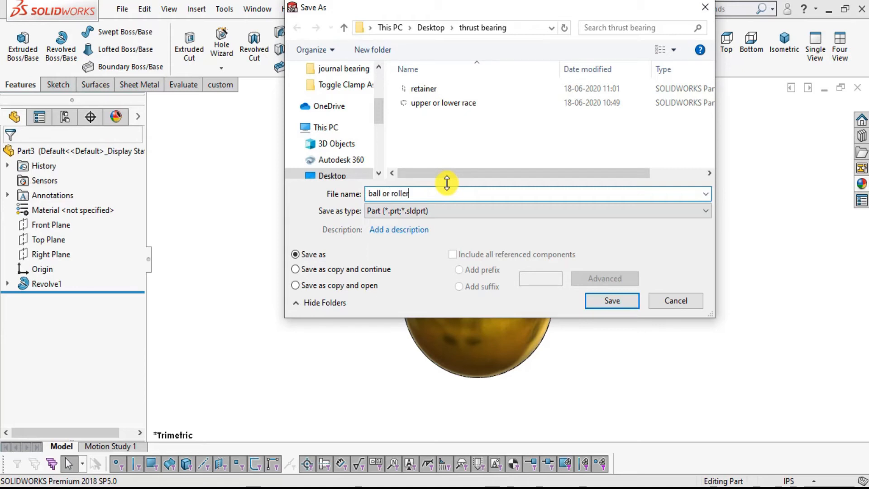
click(613, 303)
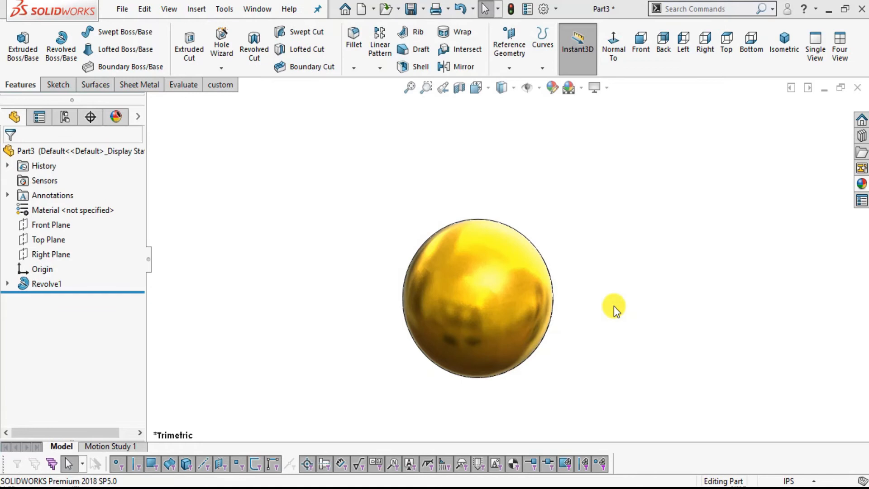
scroll(520, 335, down, 4)
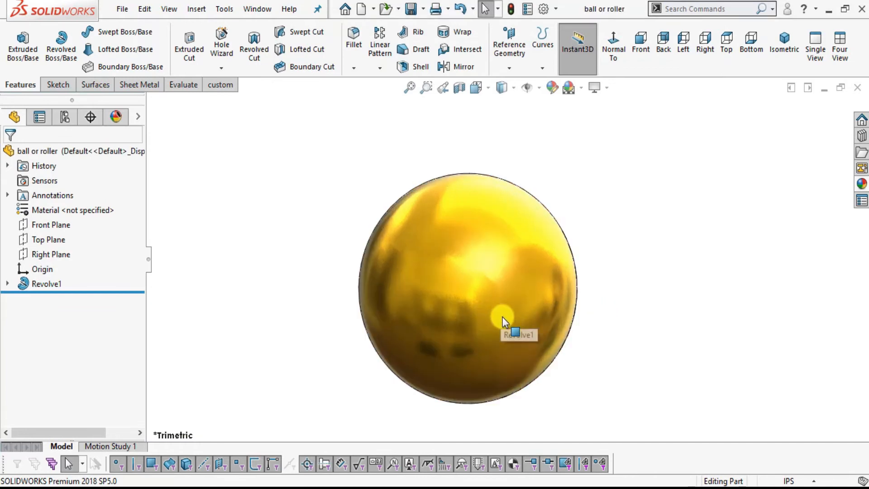
scroll(549, 351, up, 2)
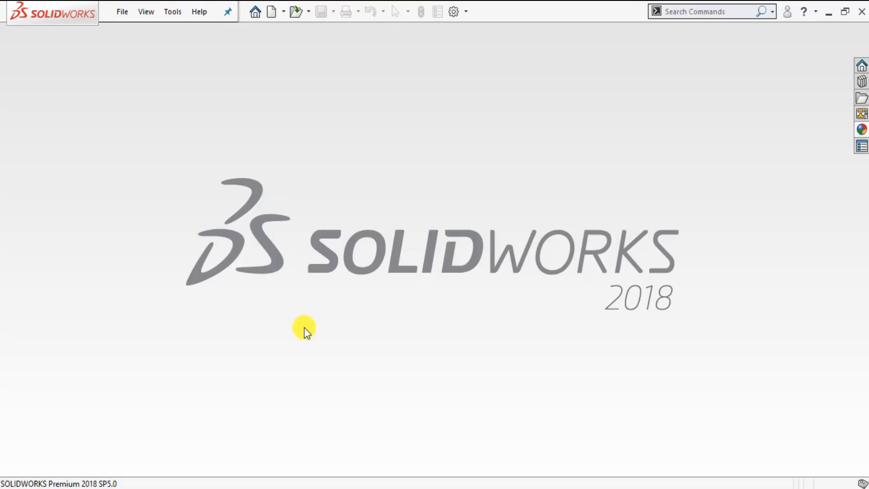
Create a new assembly document and dismiss the initial component insertion.
click(120, 11)
click(123, 33)
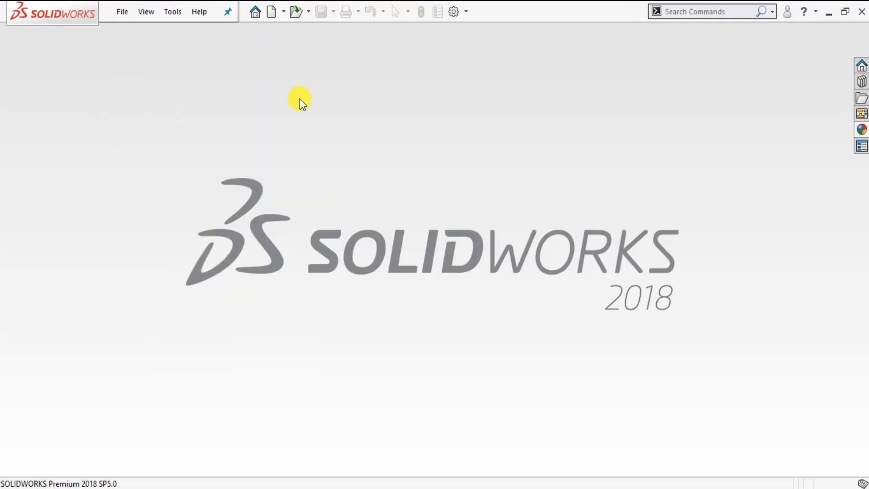
click(459, 150)
click(504, 326)
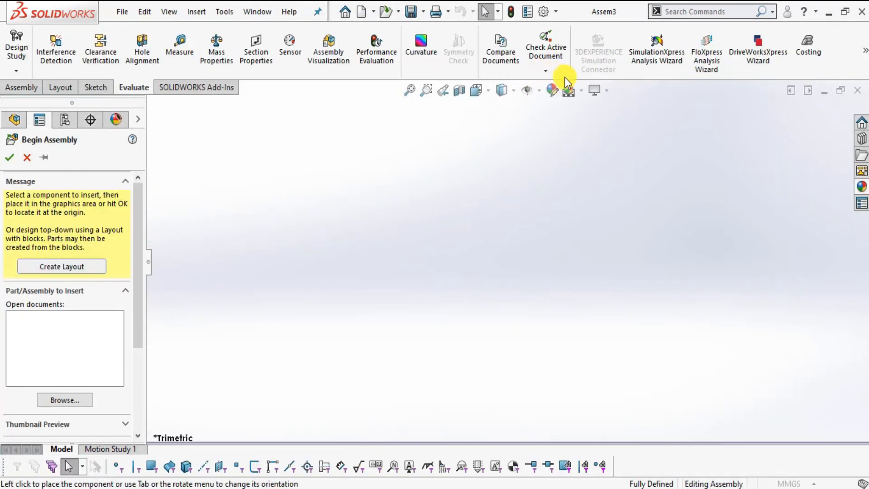
click(709, 64)
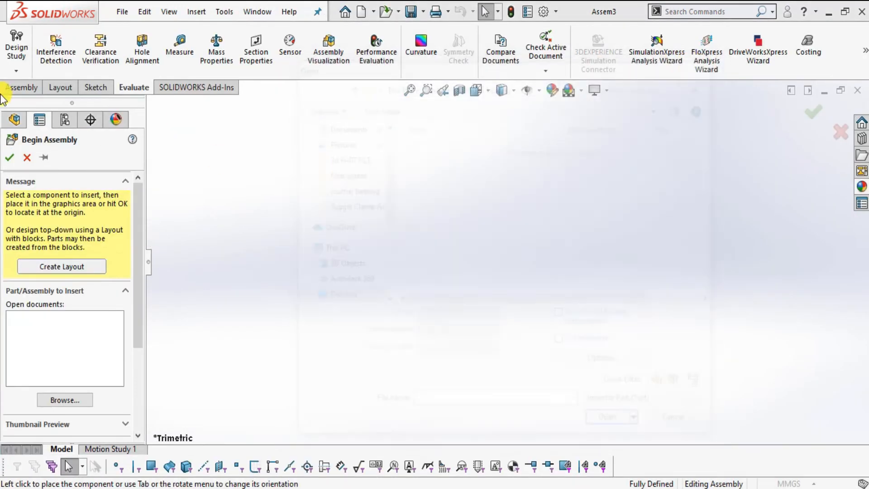
click(27, 157)
Apply the Plain White scene and set the assembly units to IPS (inch, pound, second).
click(582, 91)
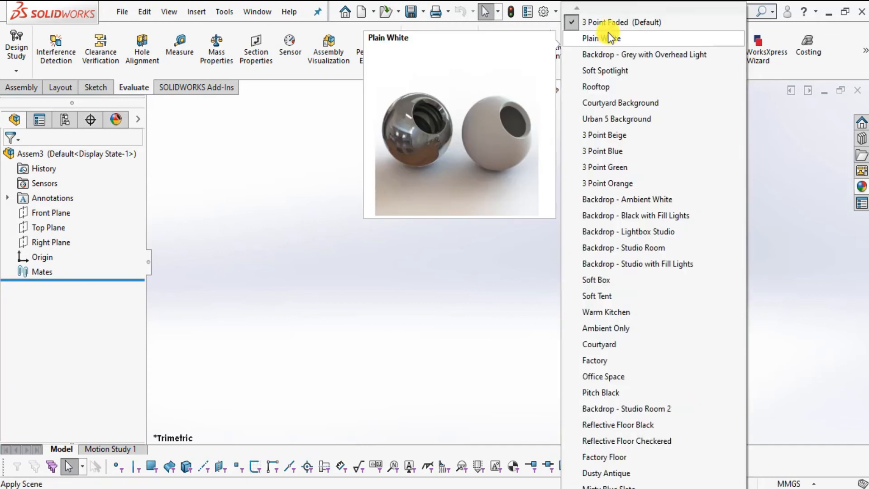
click(608, 38)
click(809, 483)
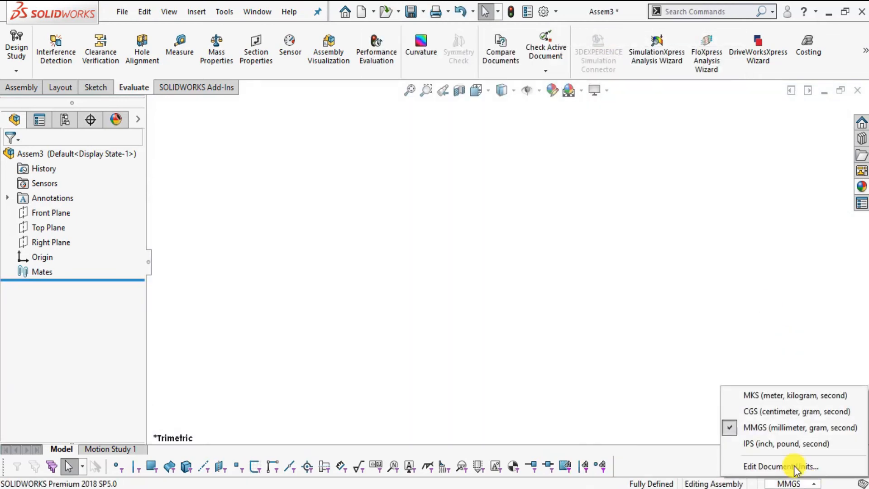
click(759, 443)
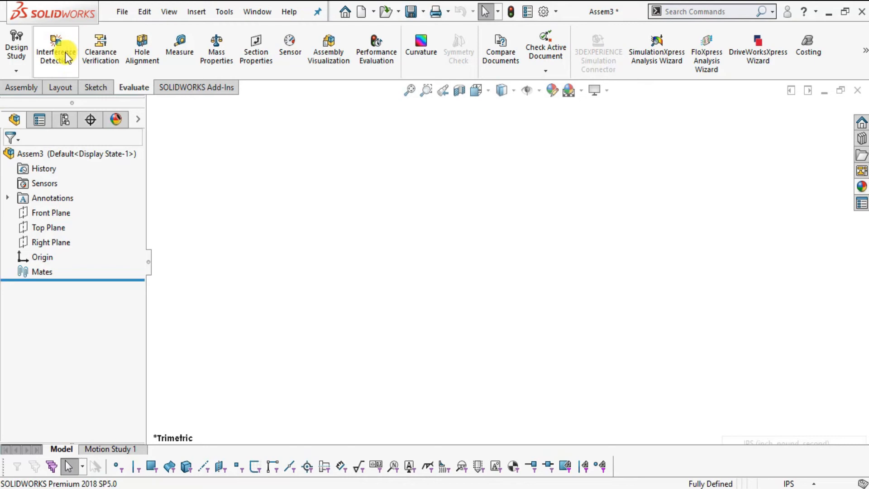
Insert the ball or roller and retainer parts from the thrust bearing folder, placing the ball first and the retainer beside it.
click(27, 88)
click(71, 71)
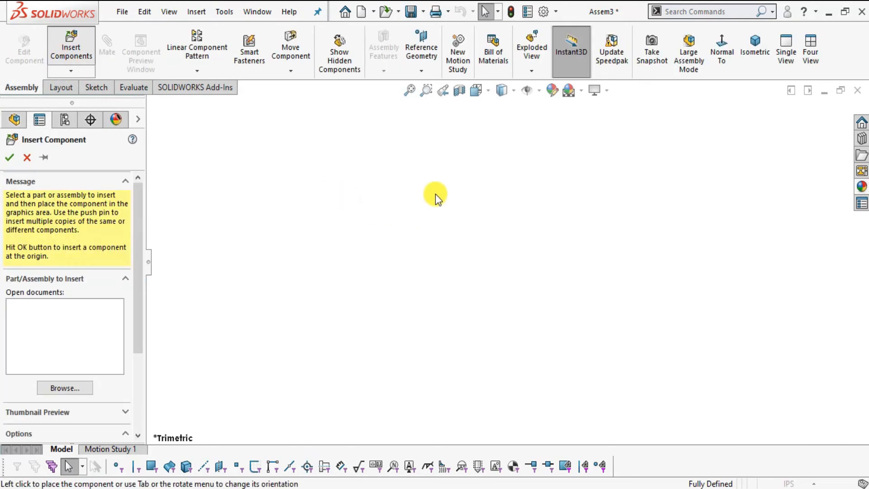
click(651, 410)
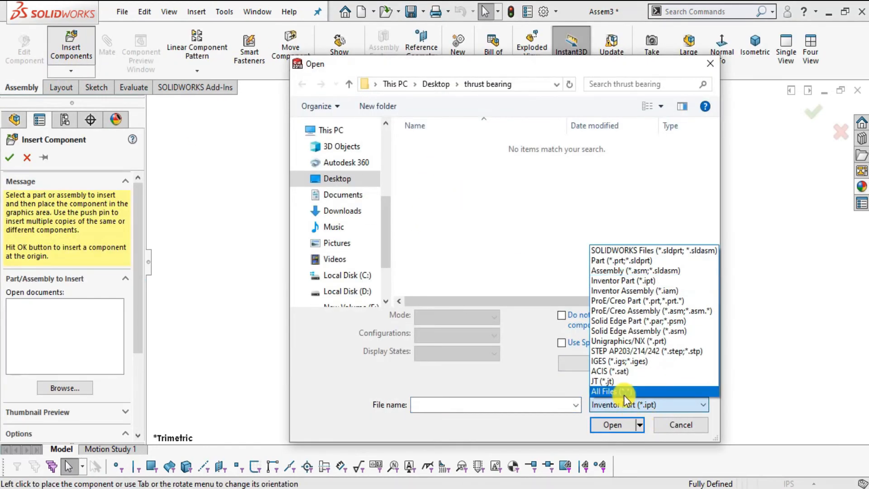
click(652, 388)
click(442, 144)
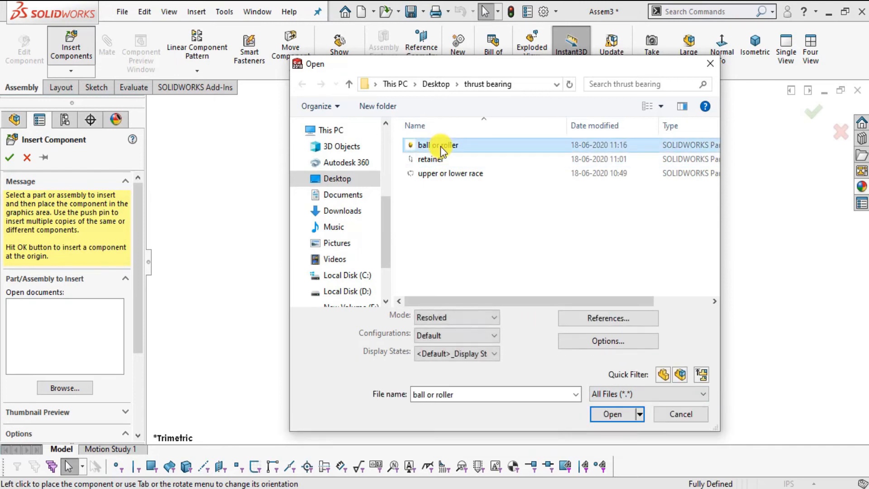
ctrl+click(435, 160)
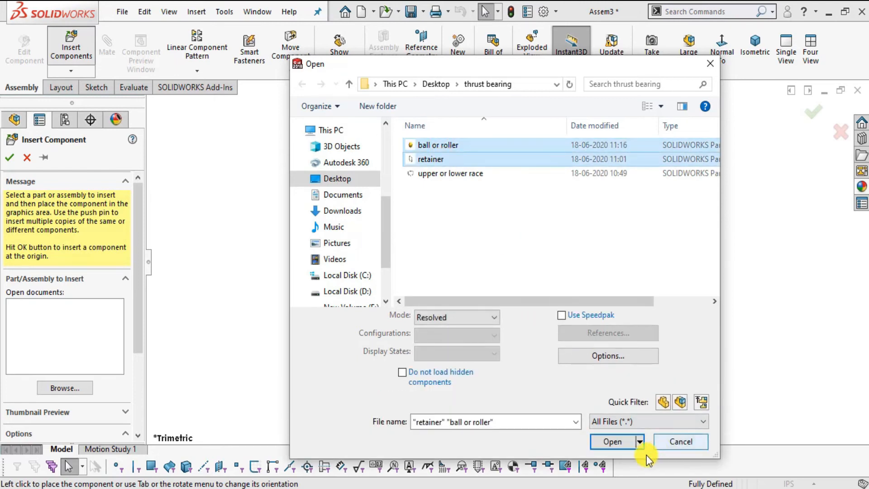
click(614, 441)
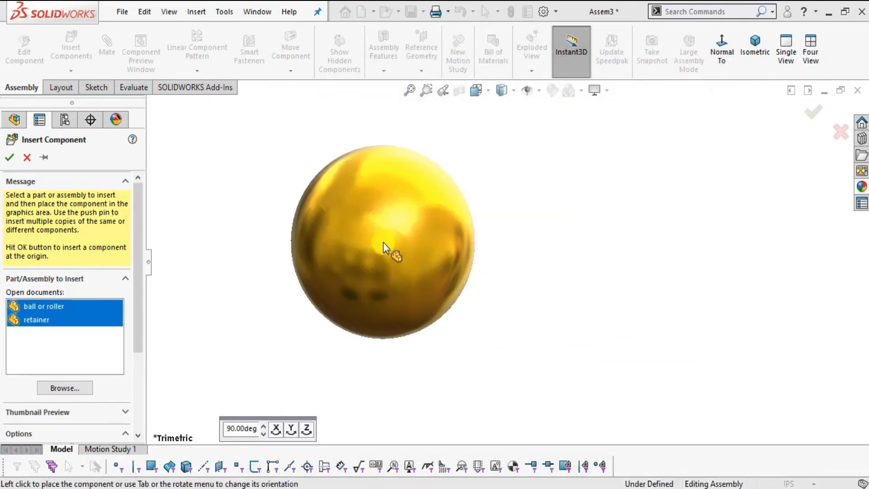
click(574, 243)
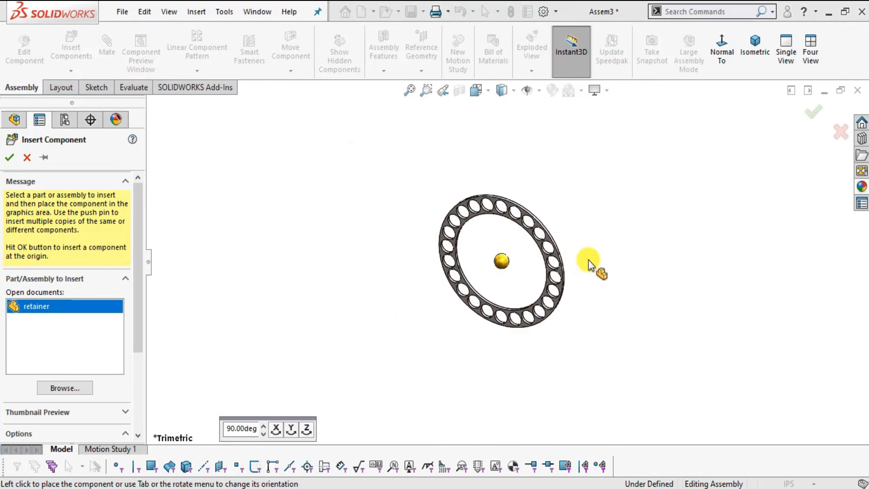
click(588, 246)
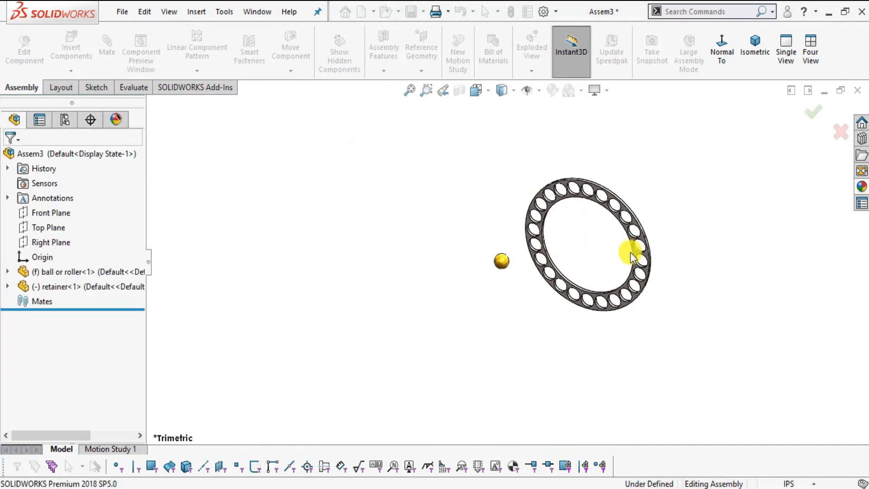
Try to move the ball, and inspect it and the retainer from another angle.
scroll(594, 259, down, 3)
drag(424, 270, 377, 252)
scroll(534, 252, down, 5)
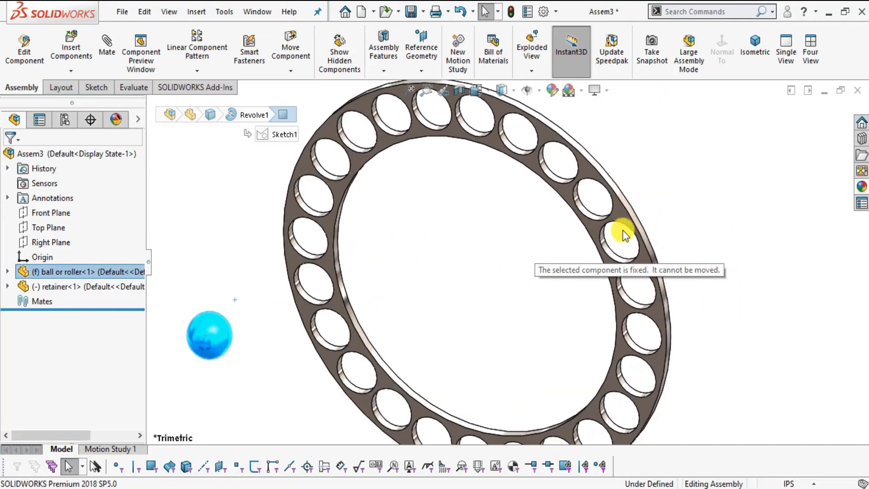
scroll(623, 232, up, 3)
middle_drag(567, 324, 379, 289)
drag(365, 260, 466, 250)
scroll(390, 306, up, 3)
middle_drag(427, 330, 545, 353)
scroll(495, 353, down, 1)
click(403, 309)
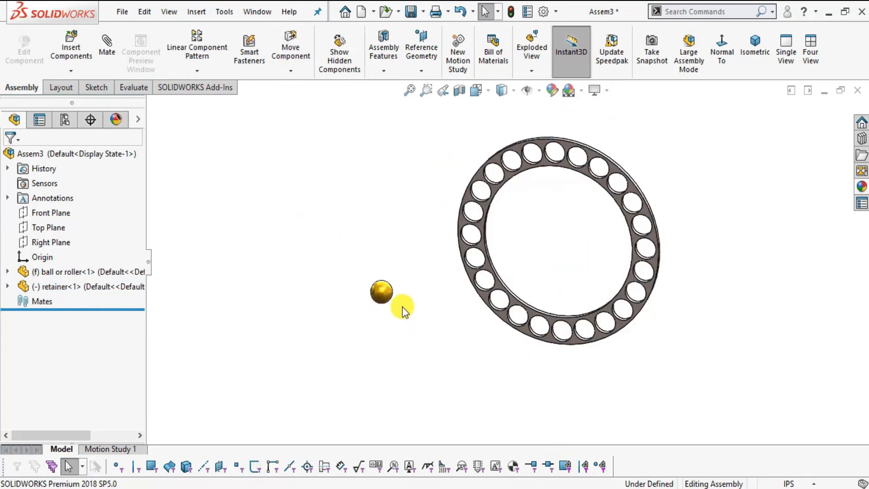
Fix the retainer in place and float the ball so that it can move.
scroll(497, 313, down, 2)
right_click(490, 245)
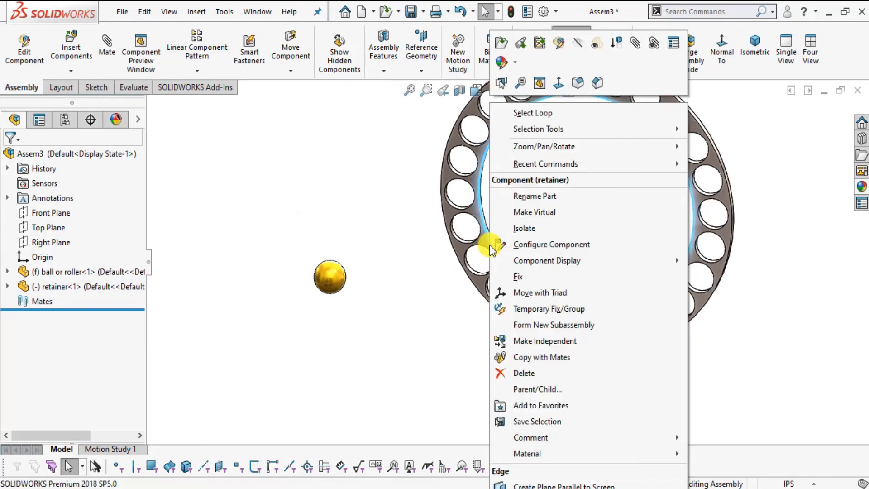
click(509, 278)
right_click(338, 288)
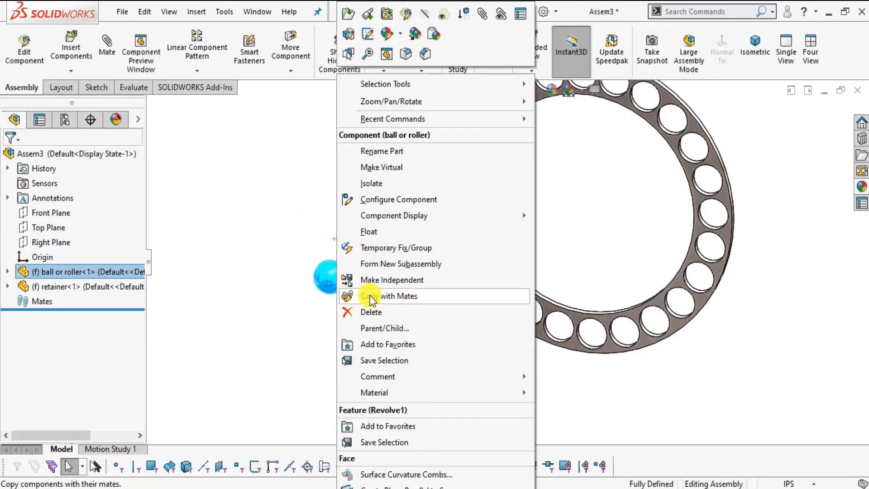
click(367, 232)
Show the temporary axes of the ball and the retainer holes.
middle_drag(514, 339, 534, 205)
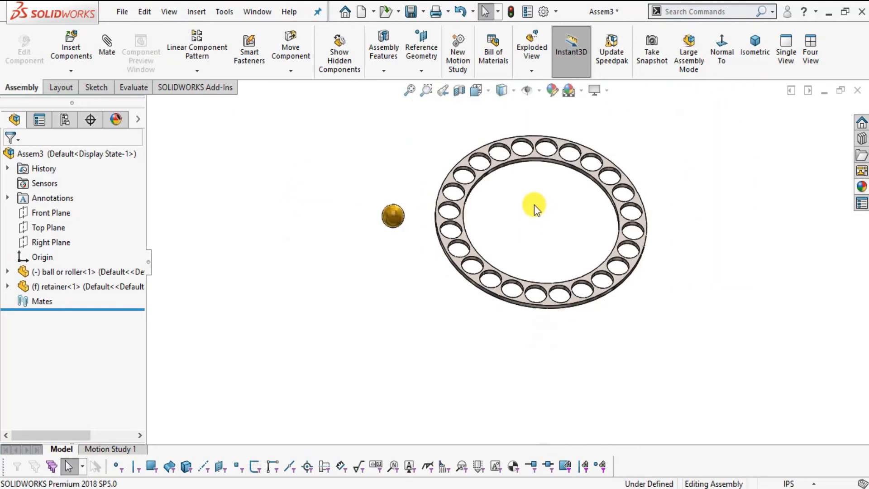
click(539, 90)
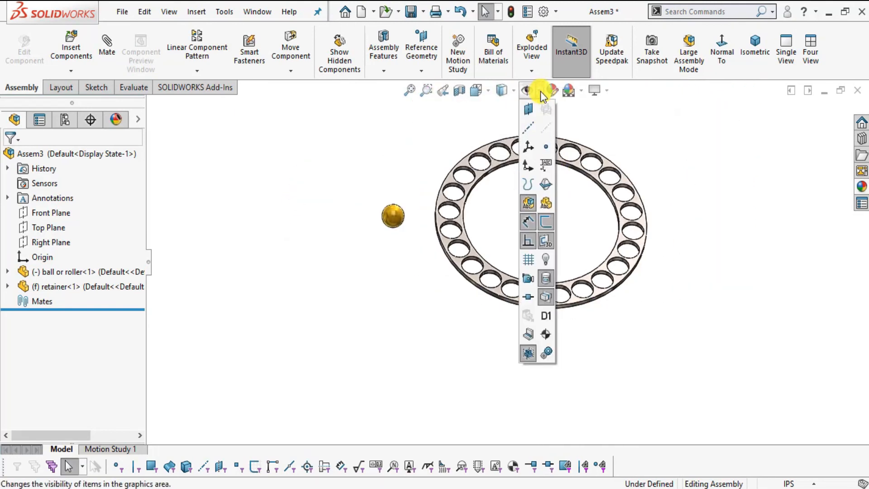
click(530, 129)
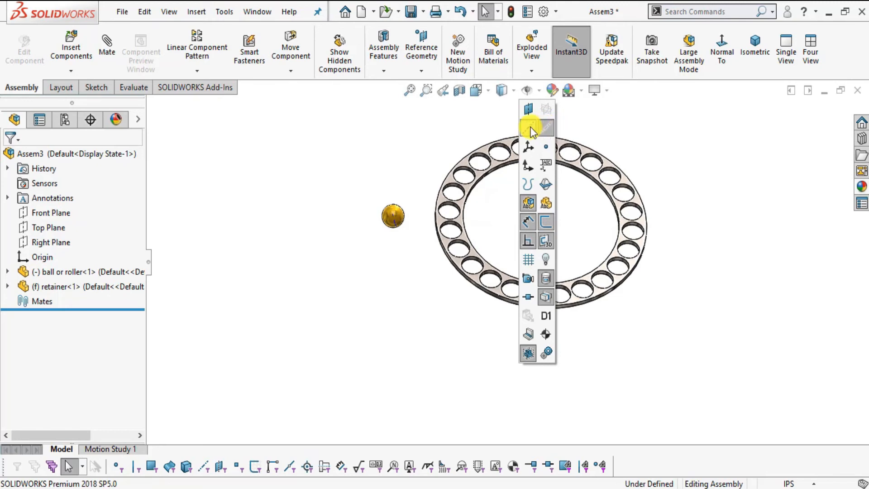
click(625, 121)
Add a coincident mate between the ball's axis and the axis of one retainer hole.
scroll(448, 215, down, 3)
middle_drag(512, 295, 480, 217)
scroll(443, 183, down, 3)
click(108, 52)
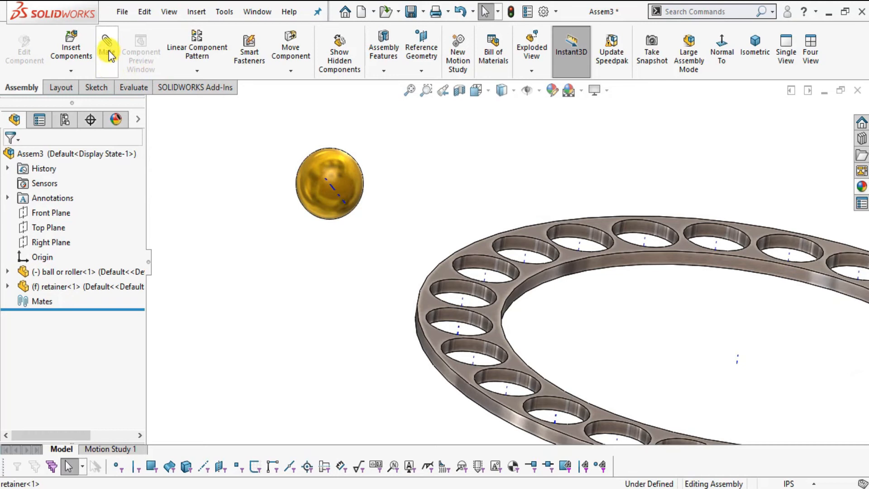
click(330, 184)
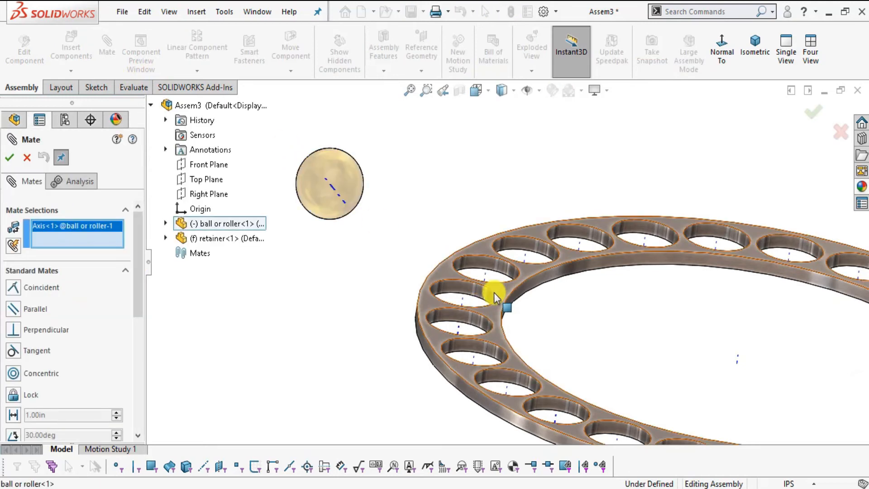
middle_drag(495, 360, 479, 332)
scroll(462, 324, down, 3)
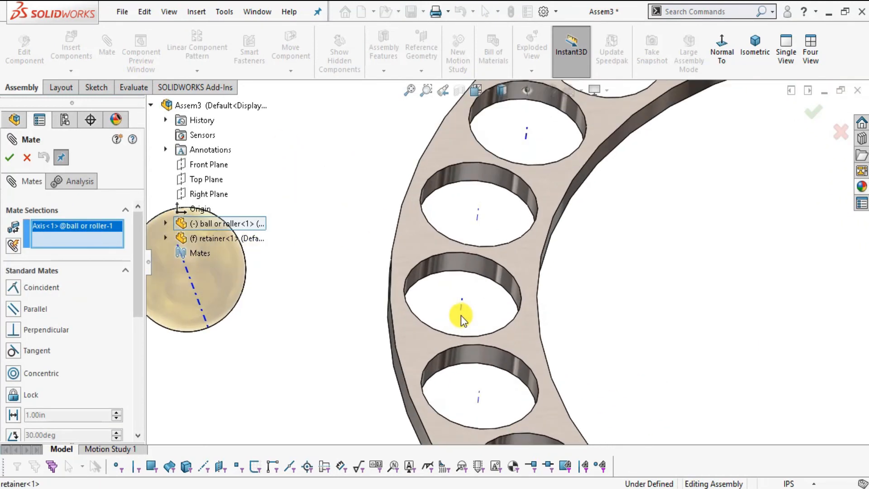
click(461, 309)
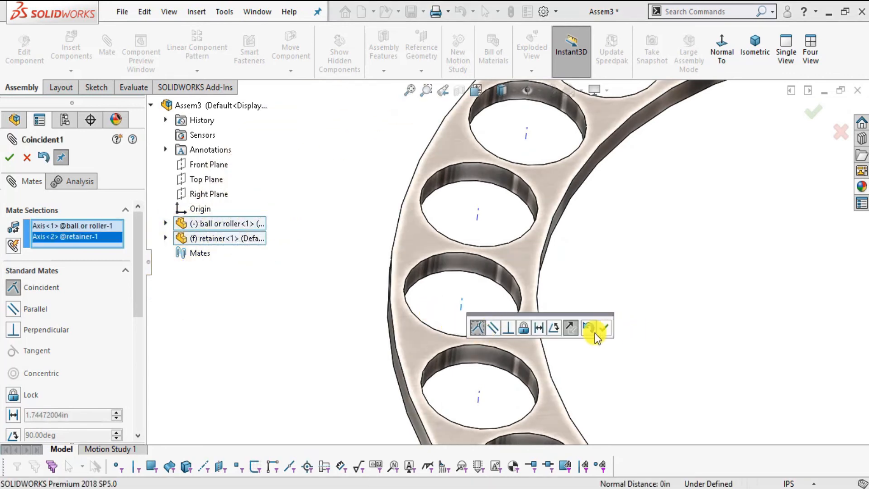
click(608, 332)
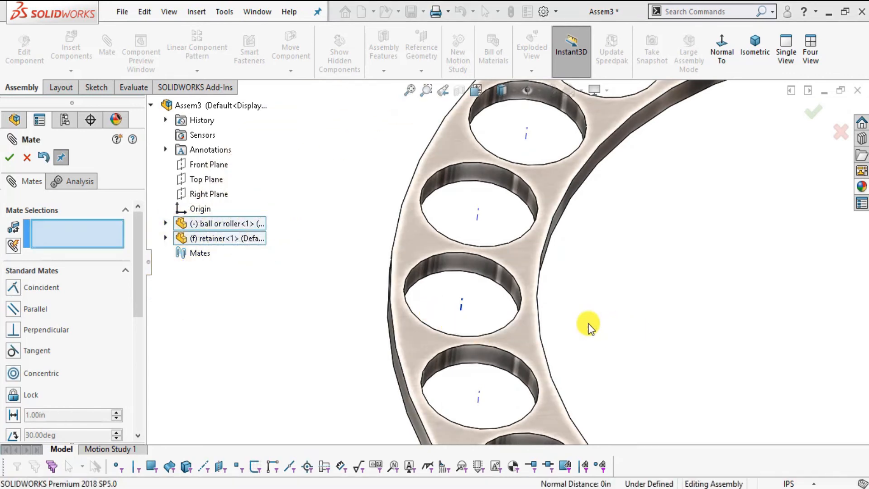
click(26, 158)
Move the ball along its mated axis into the retainer hole and hide the temporary axes.
scroll(532, 227, up, 5)
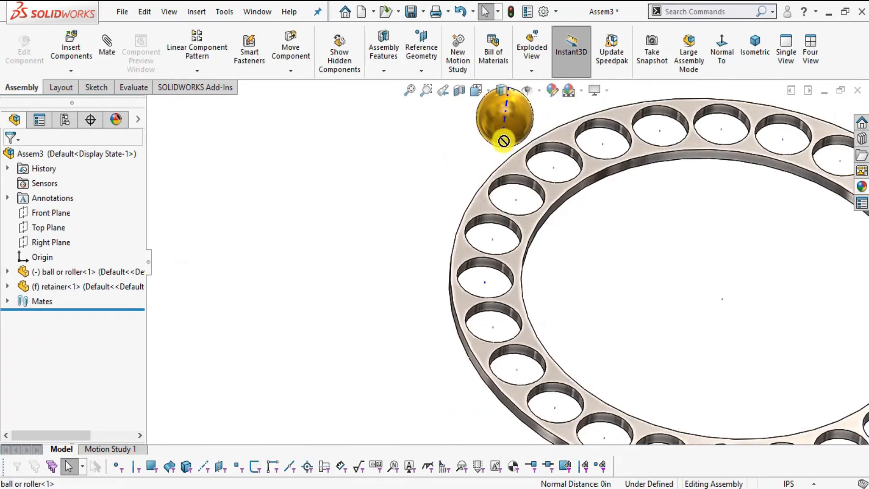
drag(488, 125, 465, 301)
click(330, 181)
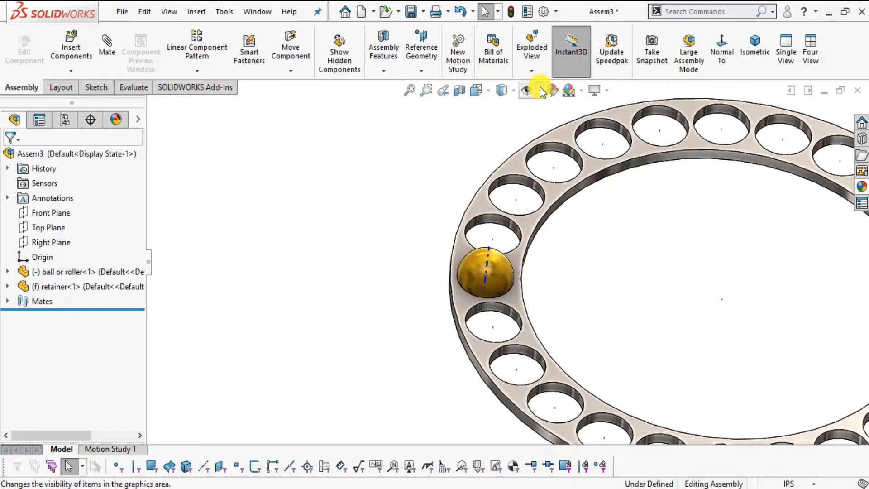
click(540, 90)
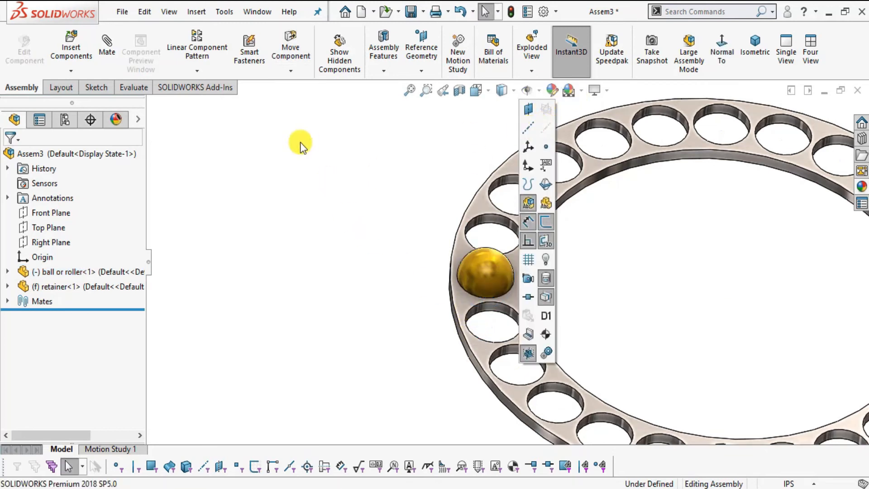
Start a mate between the ball's Top Plane and the retainer's Front Plane, expanding both components to reach the planes.
middle_drag(511, 294, 460, 349)
click(8, 272)
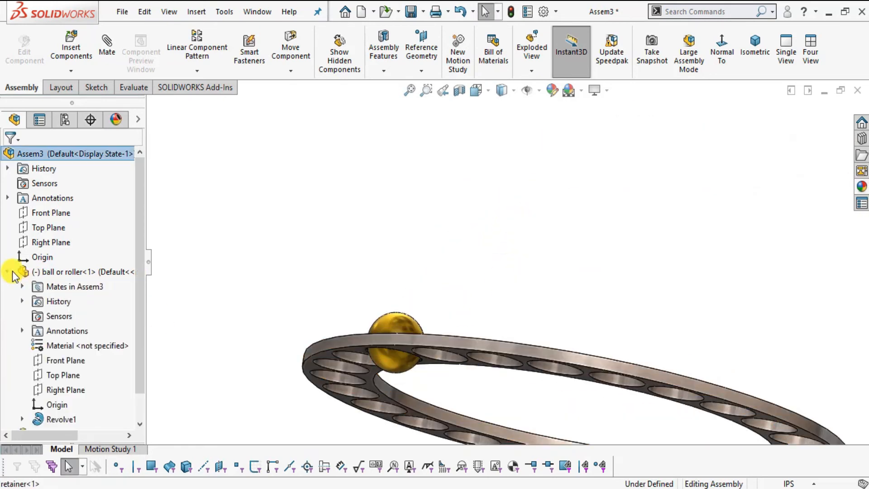
scroll(40, 348, down, 1)
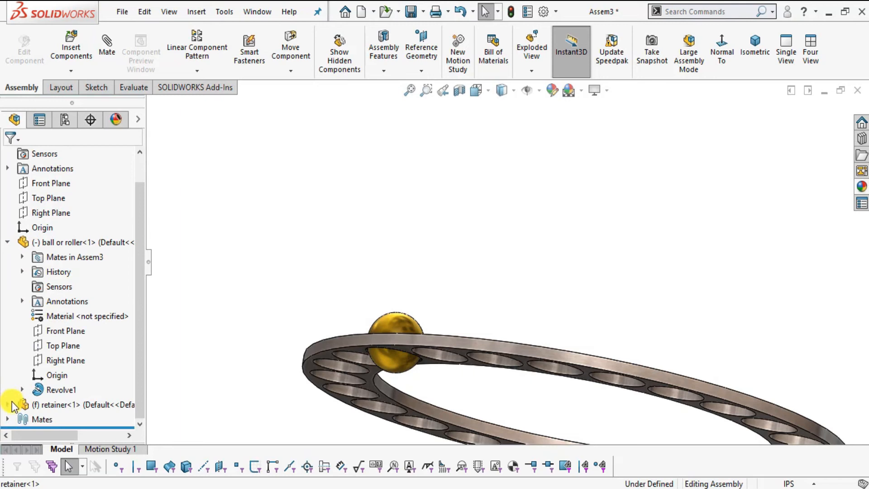
click(9, 404)
key(f)
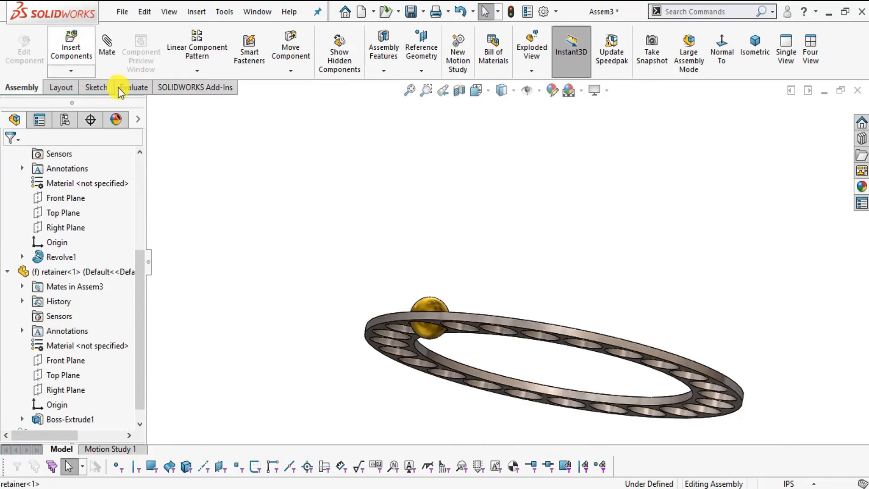
click(116, 61)
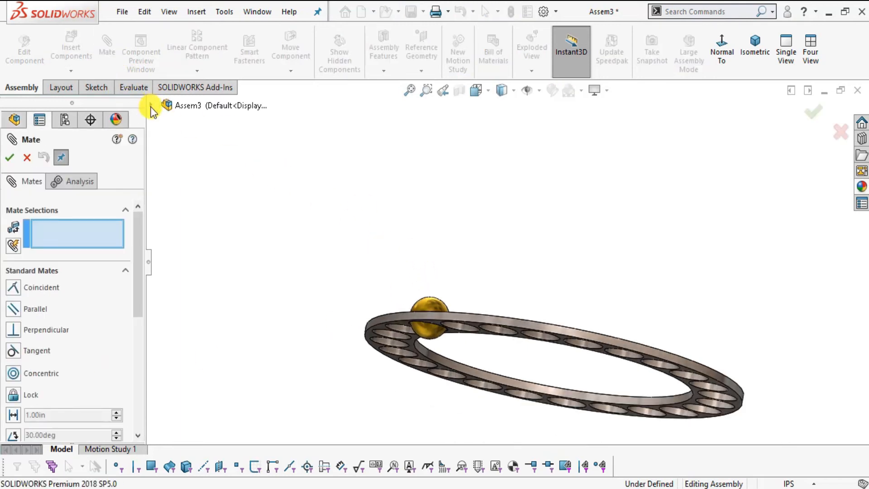
click(152, 107)
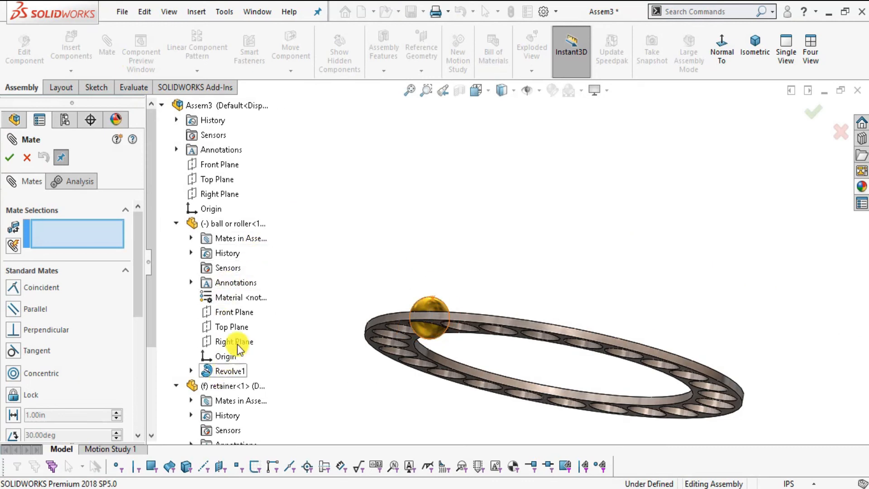
click(242, 330)
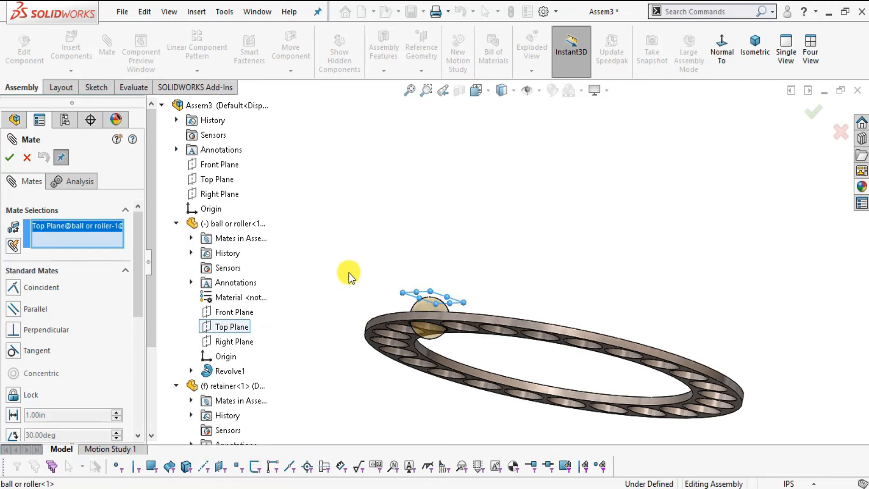
scroll(256, 389, down, 2)
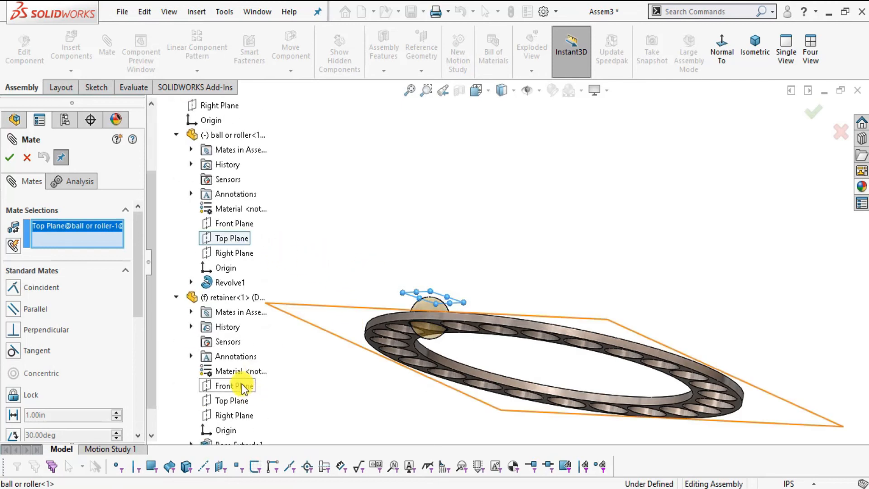
click(244, 387)
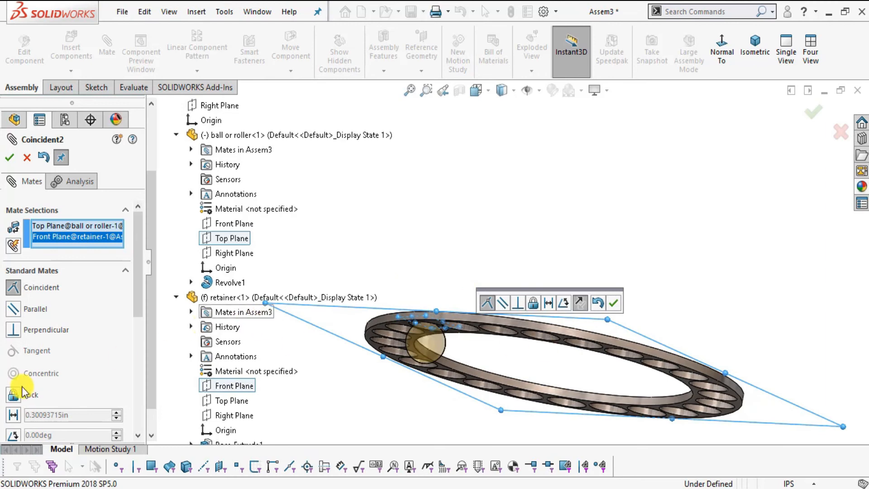
Make the plane mate a distance mate of 0.25 in and finish mating.
scroll(138, 305, down, 3)
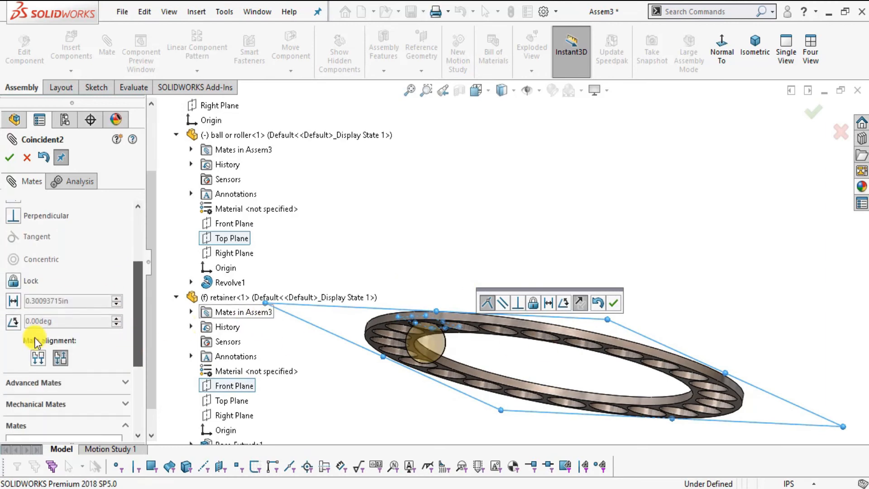
click(13, 301)
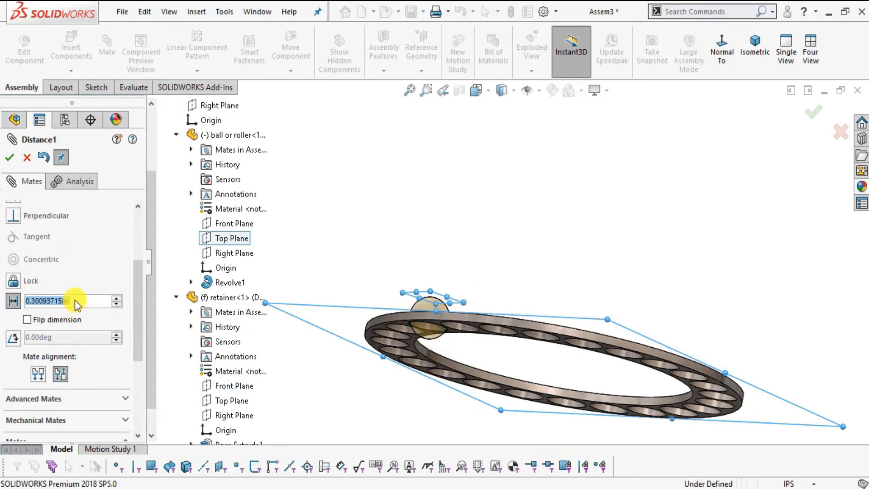
drag(77, 300, 20, 304)
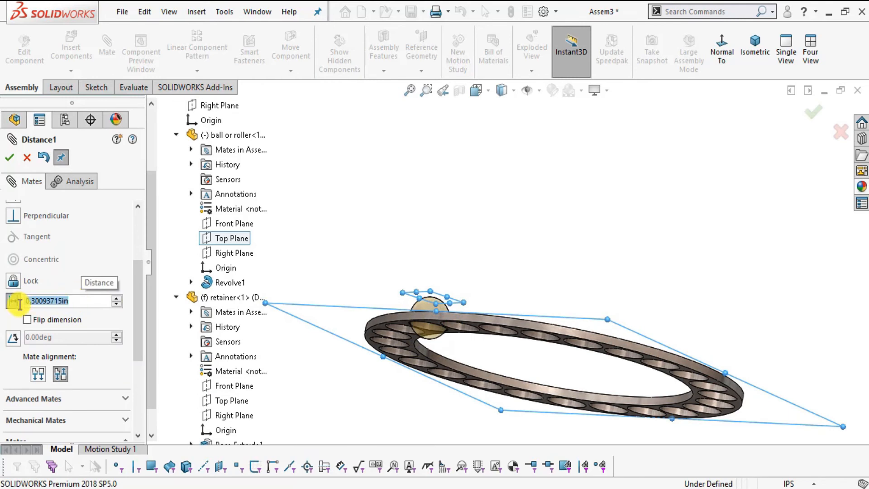
text(0.25)
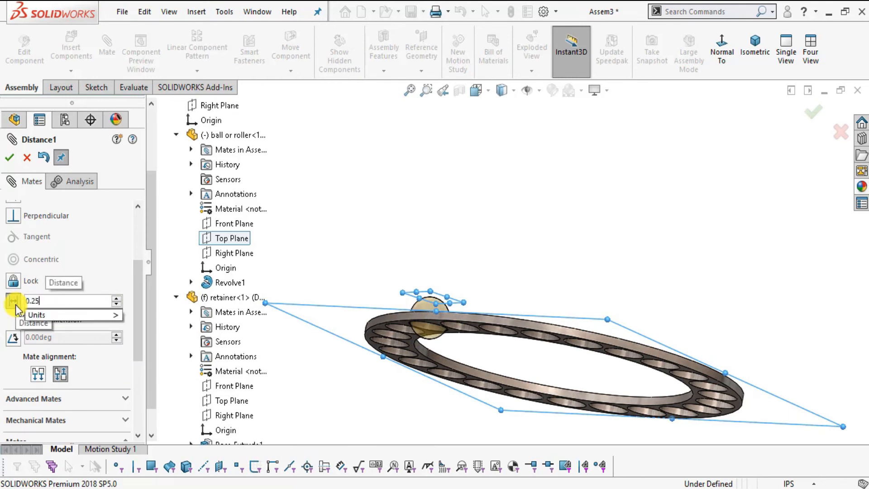
key(Return)
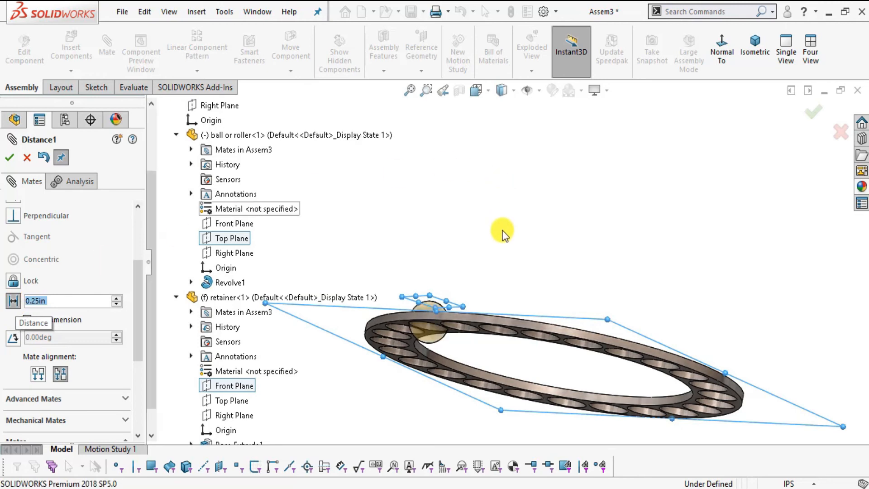
middle_drag(502, 277, 495, 367)
scroll(473, 398, down, 5)
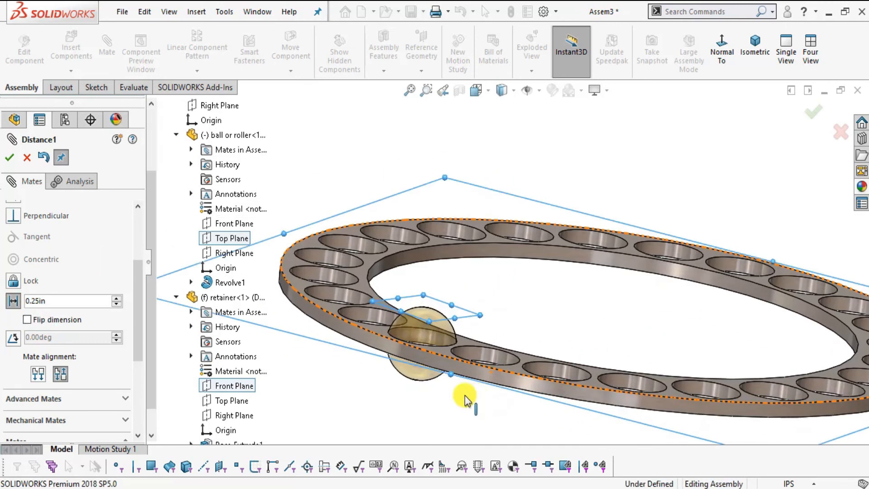
click(10, 158)
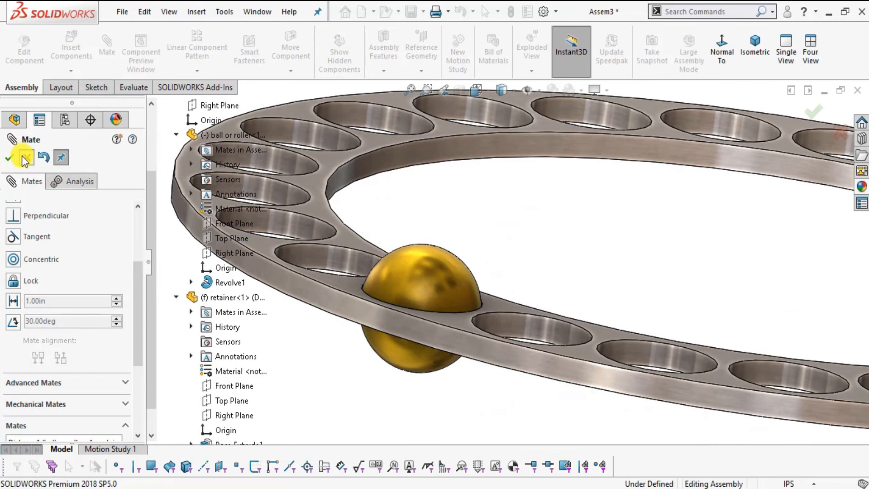
click(25, 159)
Circular-pattern the ball around the retainer's inner face with 24 equally spaced instances over 360 degrees.
key(f)
middle_drag(709, 353, 620, 222)
scroll(644, 193, down, 2)
scroll(578, 257, up, 2)
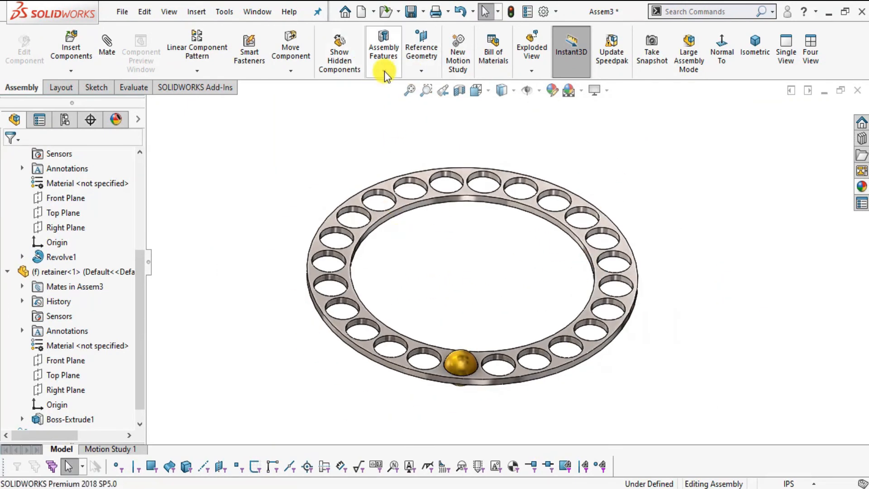
click(197, 70)
click(200, 104)
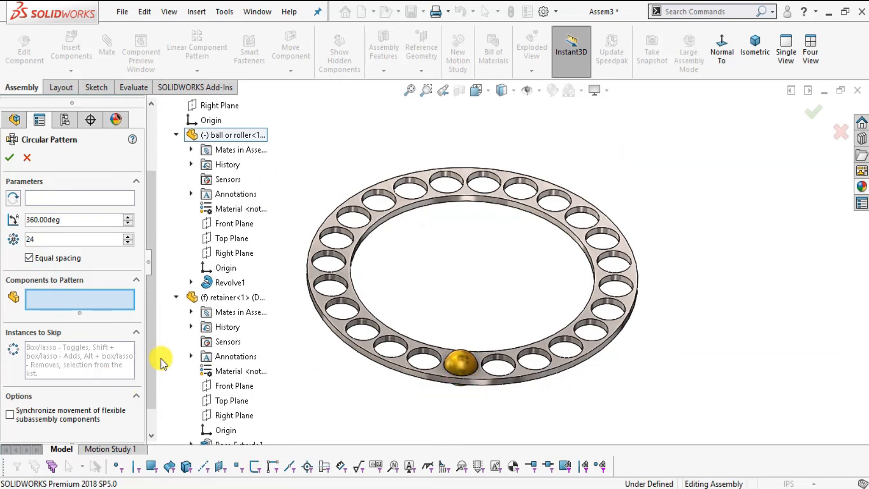
click(466, 362)
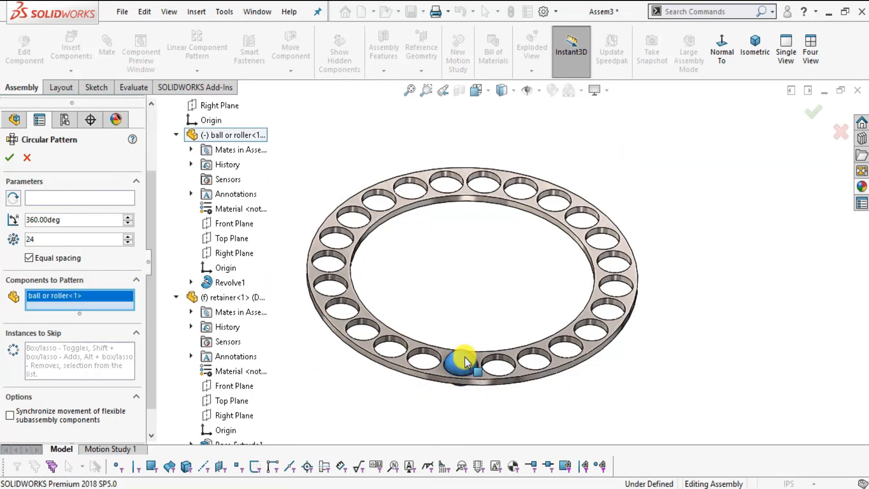
click(43, 199)
scroll(504, 195, down, 5)
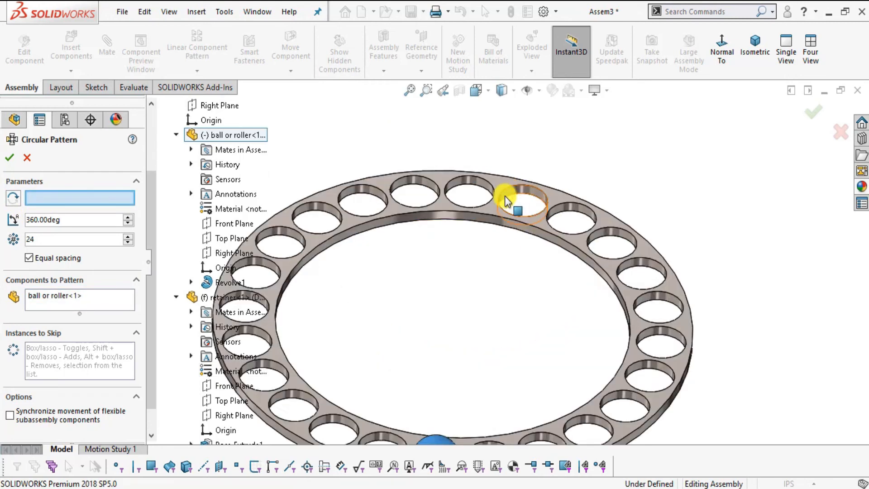
click(493, 287)
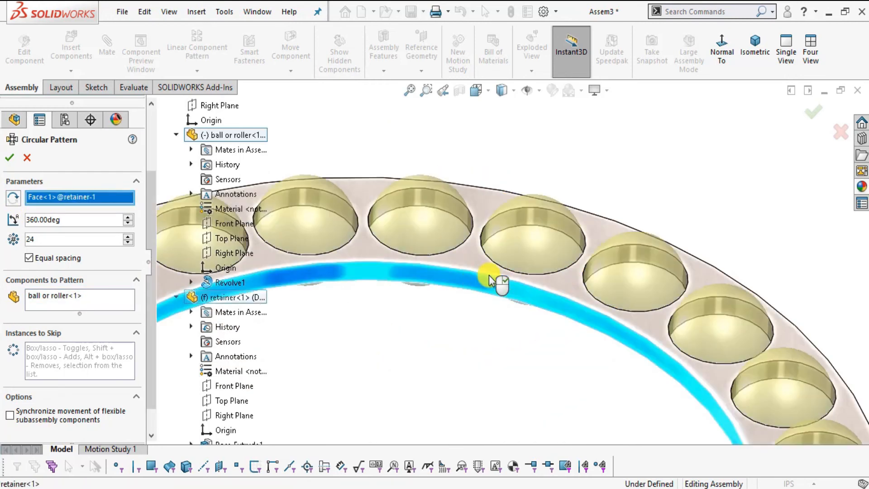
scroll(493, 280, up, 5)
scroll(501, 368, down, 1)
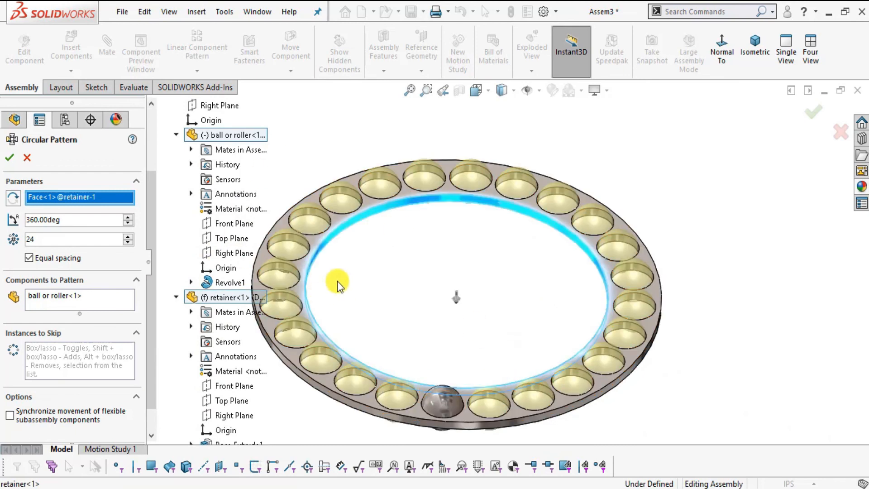
click(9, 158)
Insert the "upper or lower race" part from the thrust bearing folder and place it beside the retainer.
middle_drag(450, 217, 438, 262)
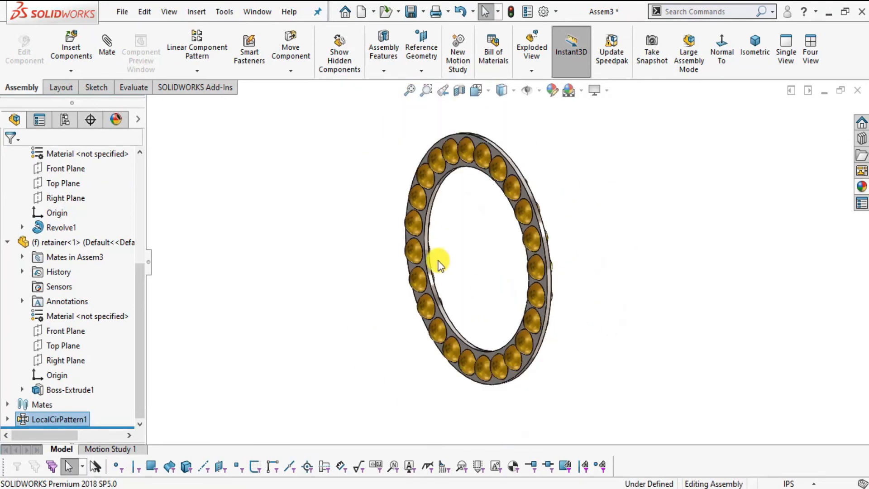
click(72, 41)
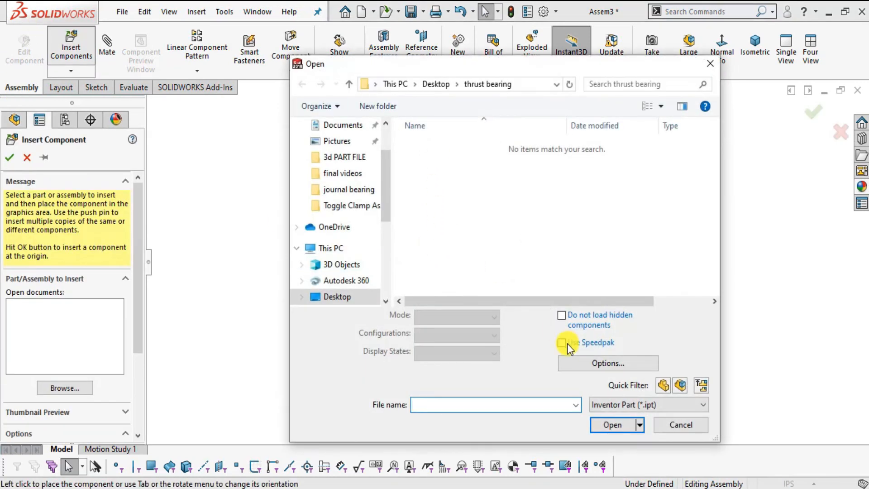
click(628, 405)
click(609, 389)
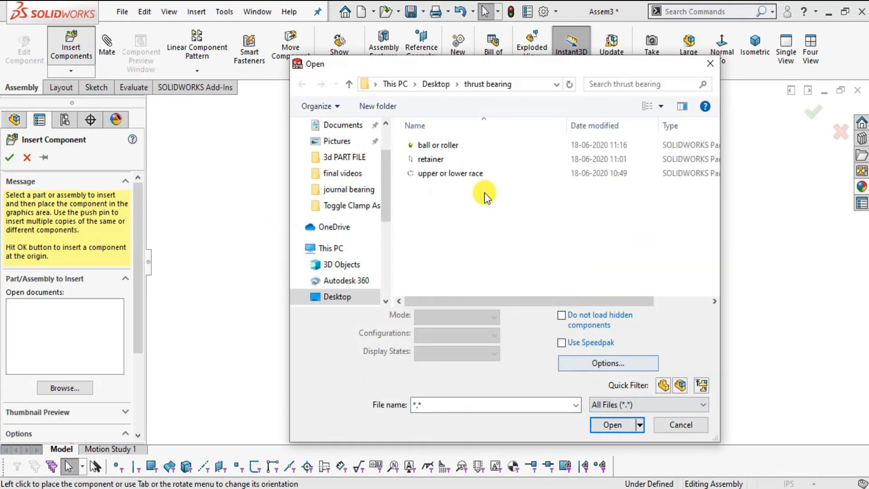
click(450, 173)
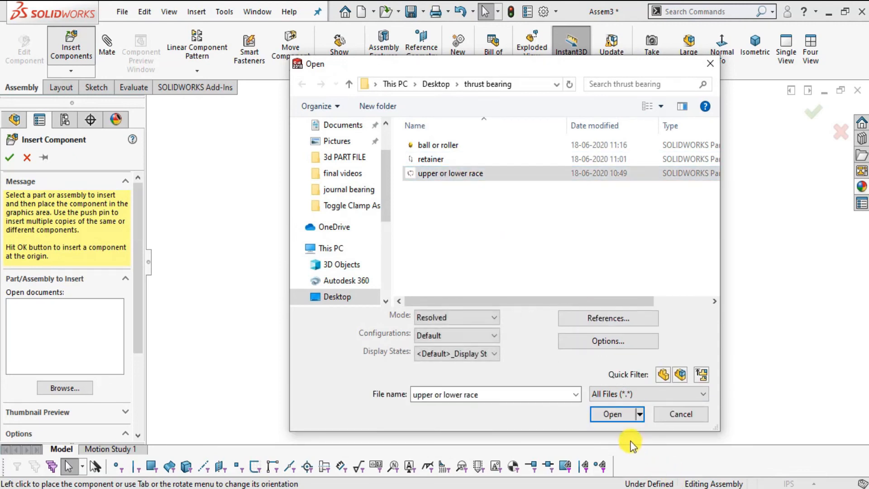
click(625, 414)
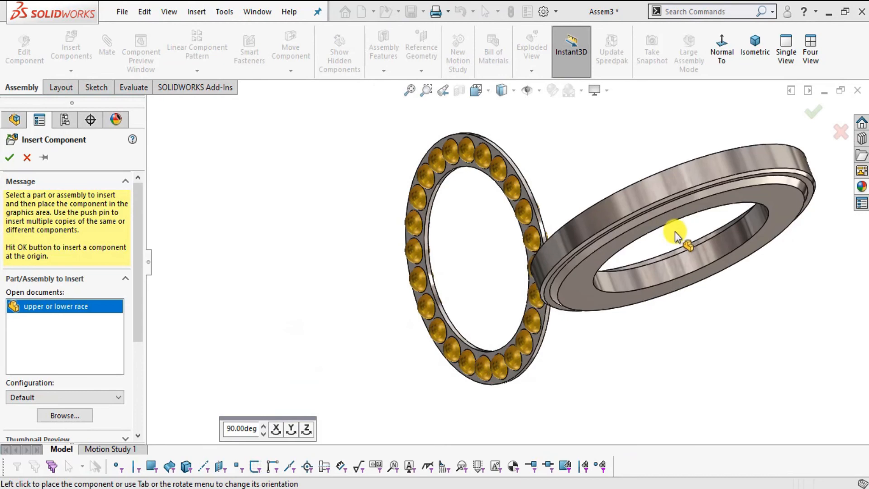
click(678, 236)
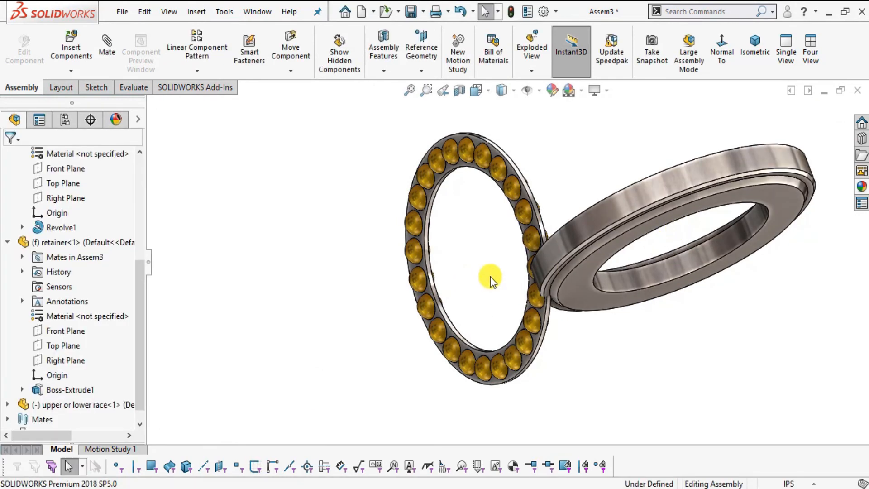
Float the retainer and fix the inserted race in place.
middle_drag(539, 237, 423, 236)
click(422, 238)
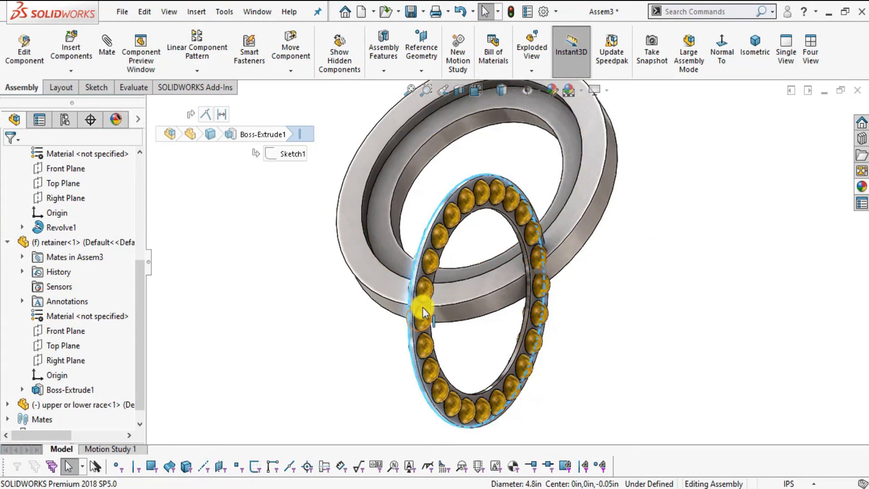
scroll(425, 274, down, 3)
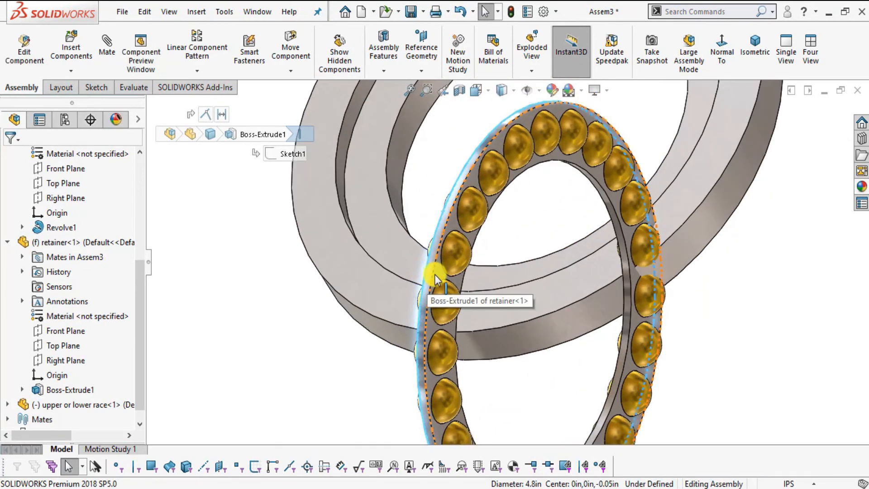
right_click(436, 275)
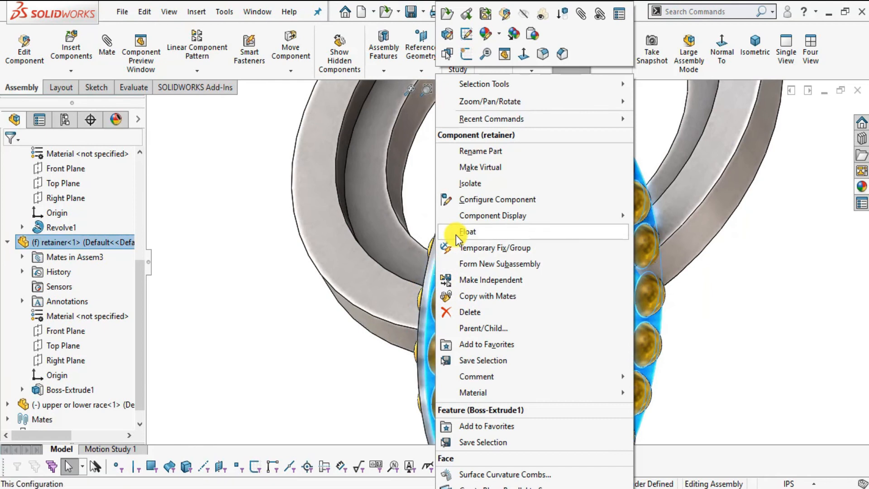
click(456, 232)
right_click(342, 246)
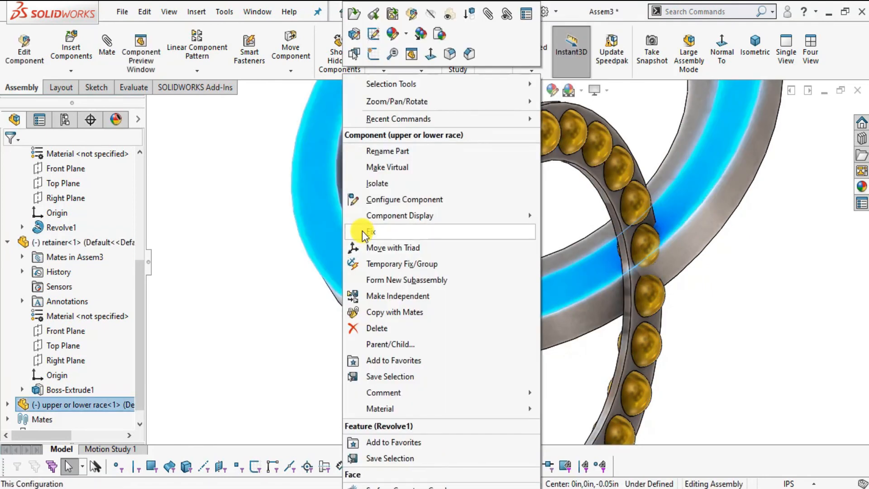
click(362, 231)
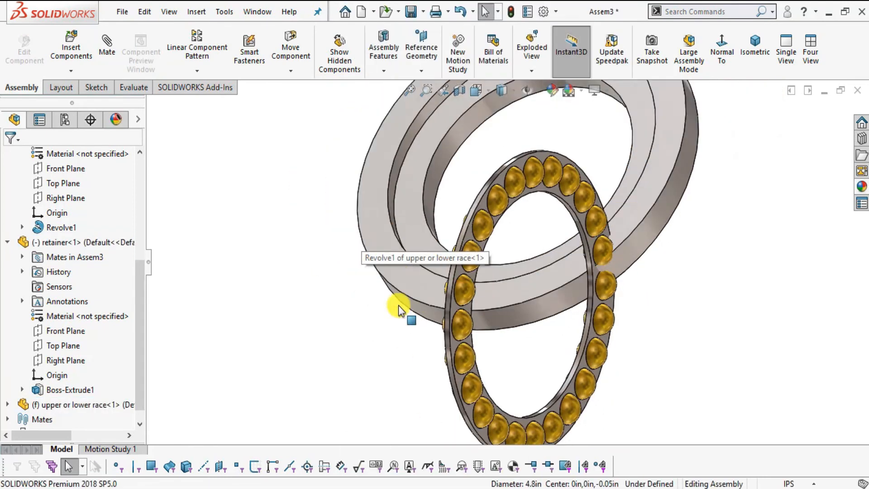
Move the retainer with its balls clear of the race so the race's recessed side is accessible for mating.
scroll(399, 306, up, 2)
scroll(627, 210, down, 1)
drag(474, 204, 701, 140)
scroll(511, 253, up, 1)
scroll(537, 185, down, 3)
scroll(504, 271, up, 5)
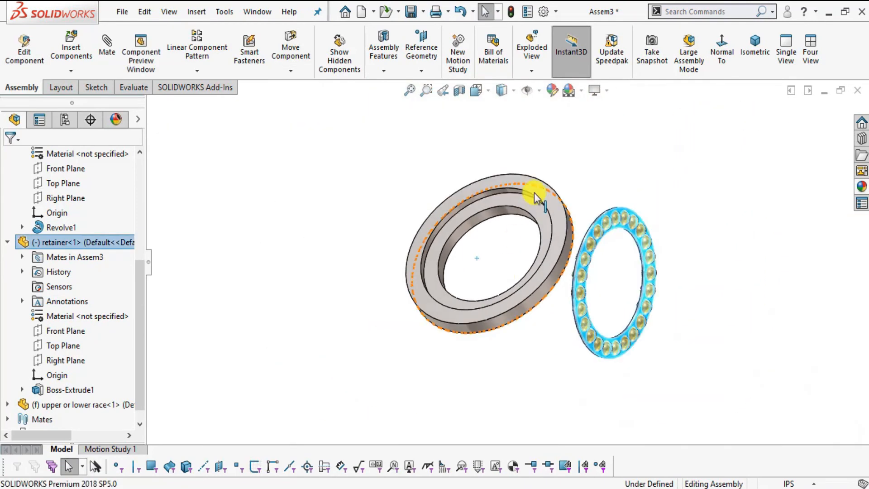
scroll(534, 192, down, 3)
middle_drag(543, 320, 572, 327)
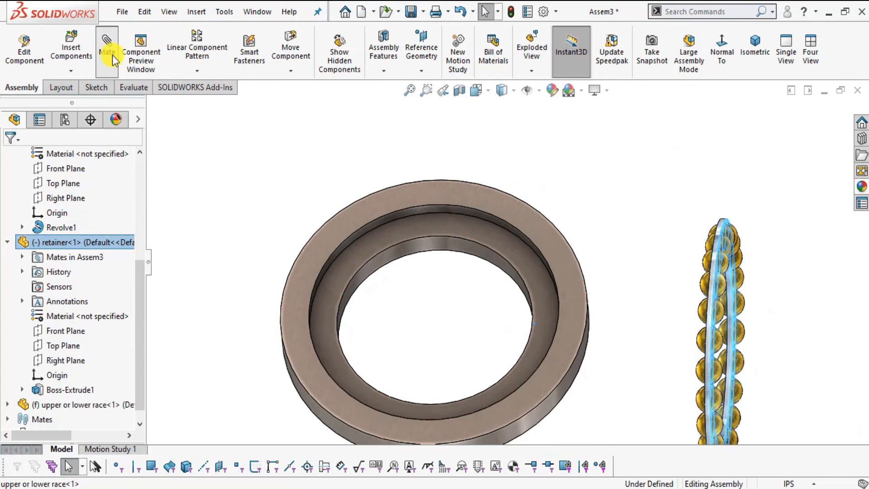
click(485, 251)
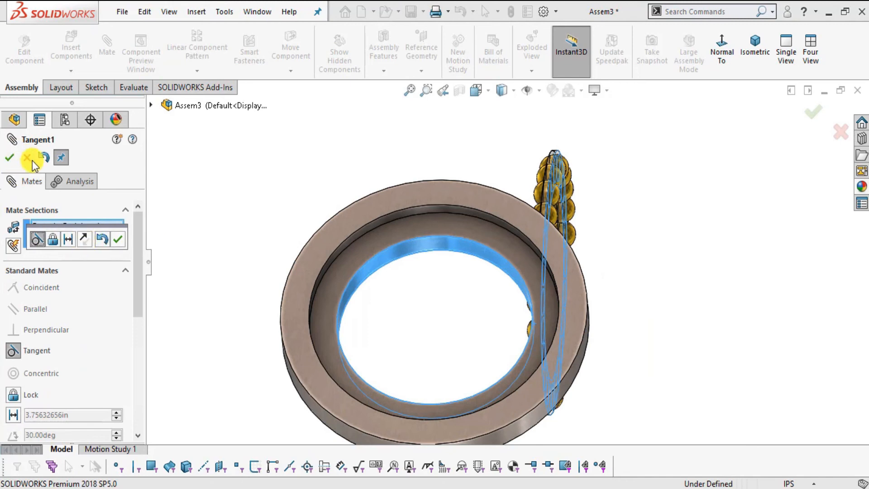
drag(76, 226, 155, 249)
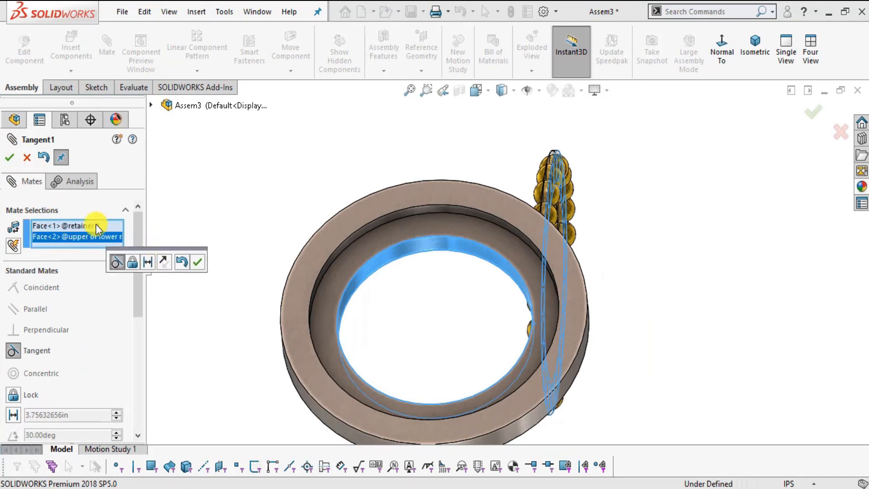
right_click(70, 224)
click(136, 231)
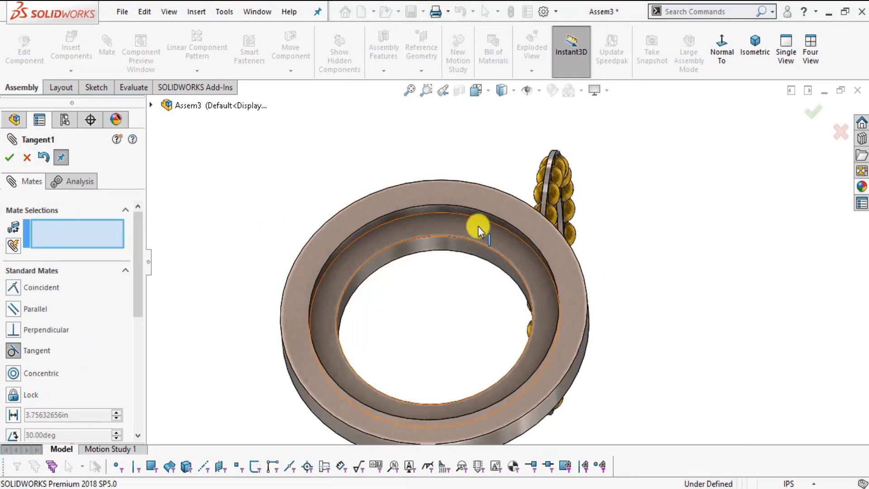
Add a concentric mate between the race's inner cylindrical face and the retainer's inner face.
scroll(479, 216, down, 4)
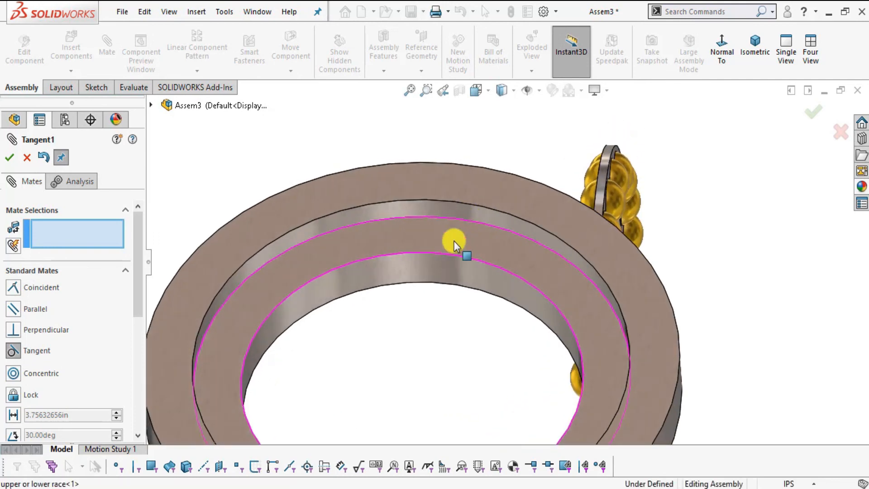
click(451, 262)
scroll(556, 270, up, 5)
middle_drag(555, 271, 661, 328)
scroll(575, 303, down, 8)
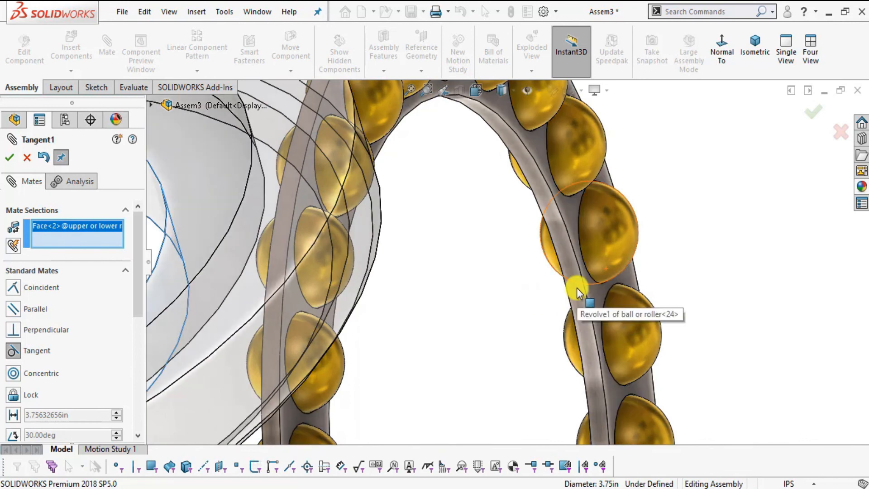
click(577, 288)
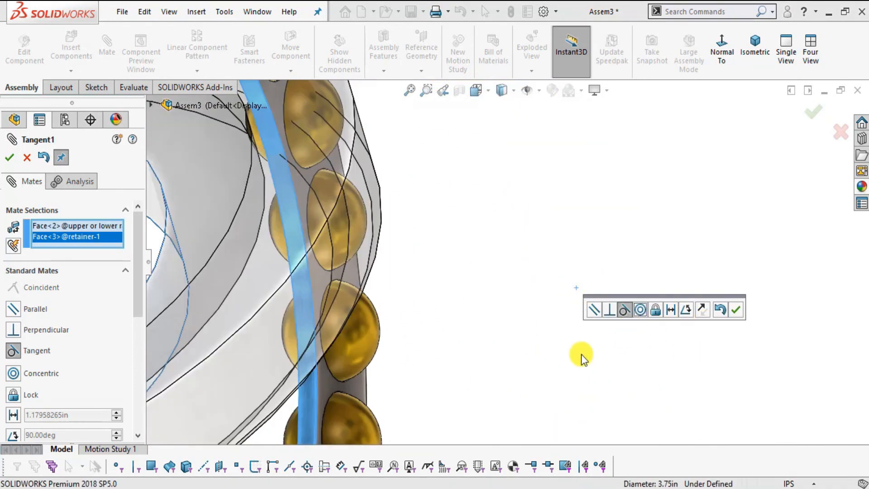
scroll(581, 353, up, 10)
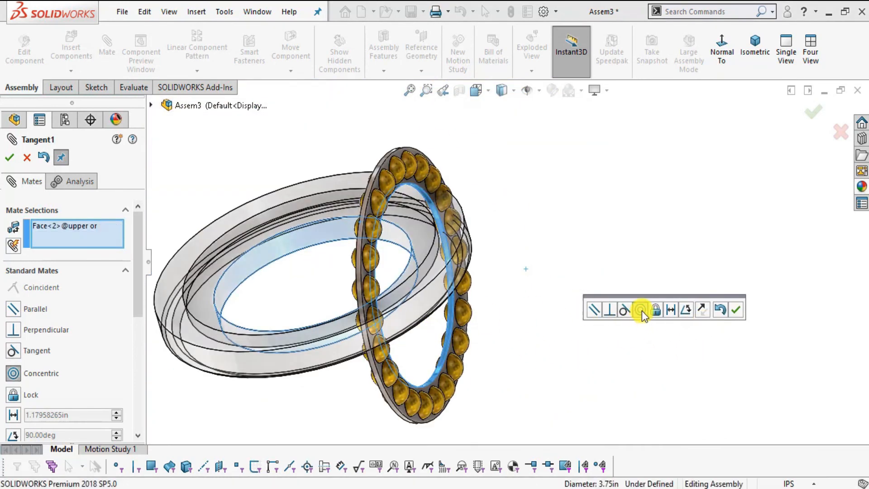
click(640, 311)
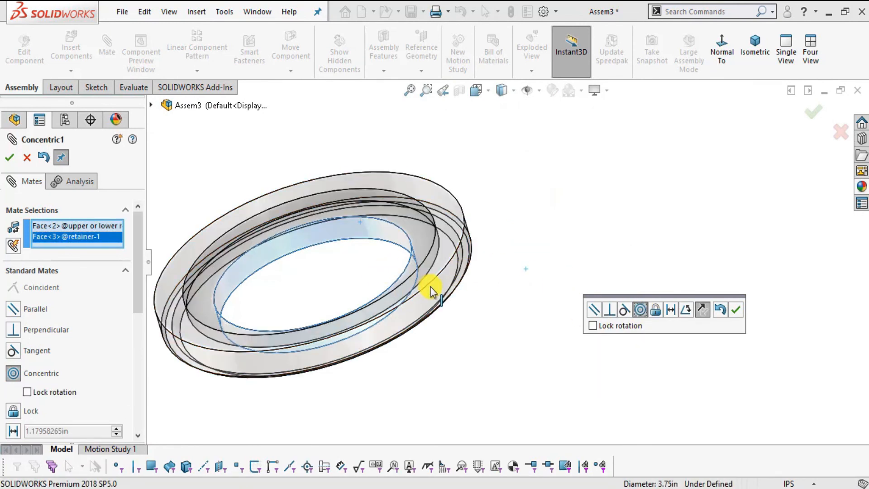
scroll(431, 286, up, 6)
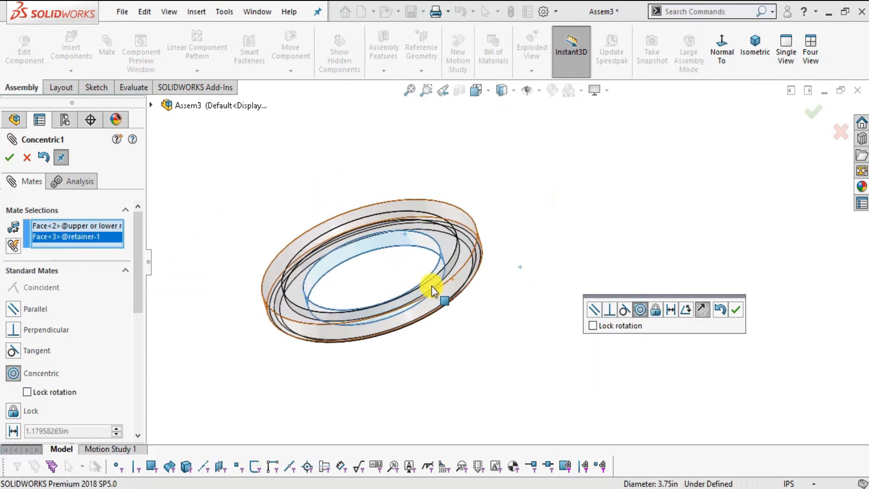
click(738, 312)
Add a tangent mate between one ball's surface and the race's groove face, and finish mating.
scroll(395, 157, down, 6)
drag(394, 157, 504, 377)
middle_drag(505, 376, 442, 229)
scroll(438, 258, down, 5)
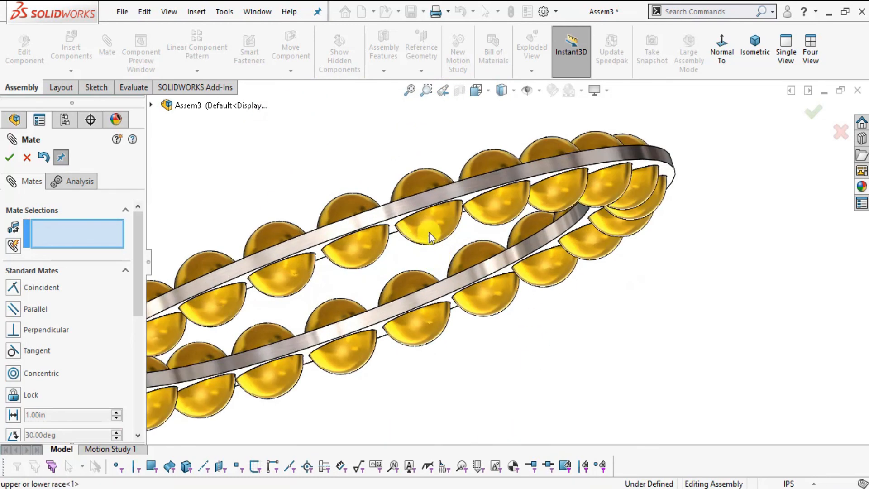
click(429, 232)
scroll(488, 249, up, 5)
middle_drag(569, 387, 579, 372)
scroll(534, 326, down, 3)
click(534, 326)
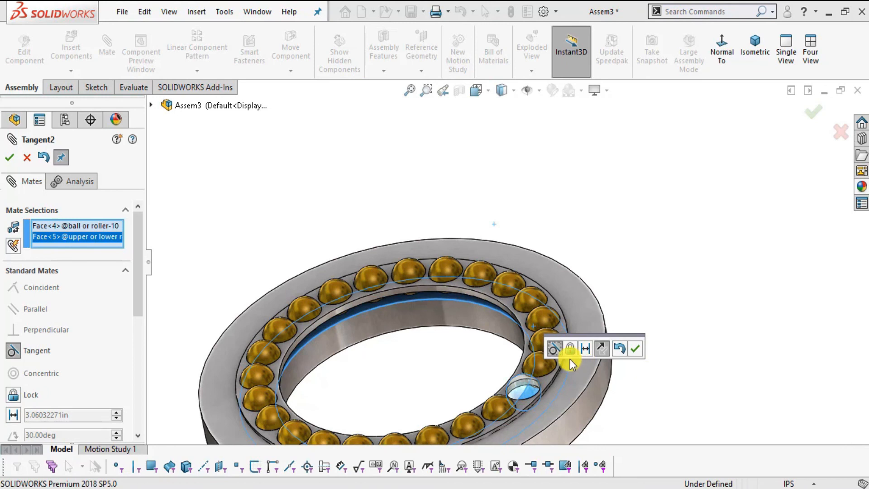
click(636, 348)
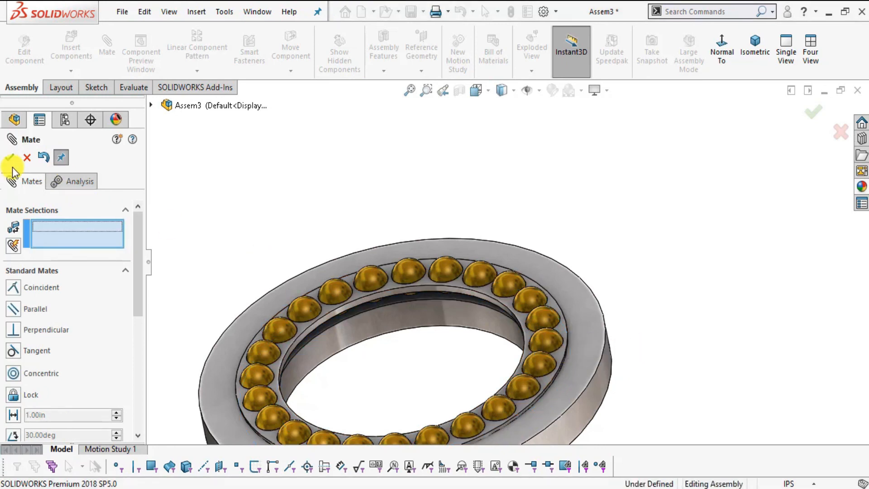
click(27, 158)
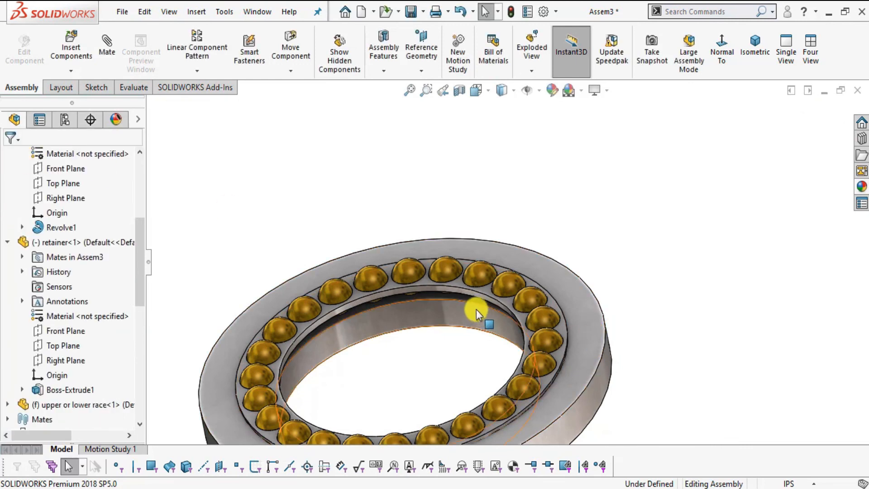
Rotate the retainer and balls within the race to check their motion, and show the assembly in isometric view.
drag(454, 286, 720, 272)
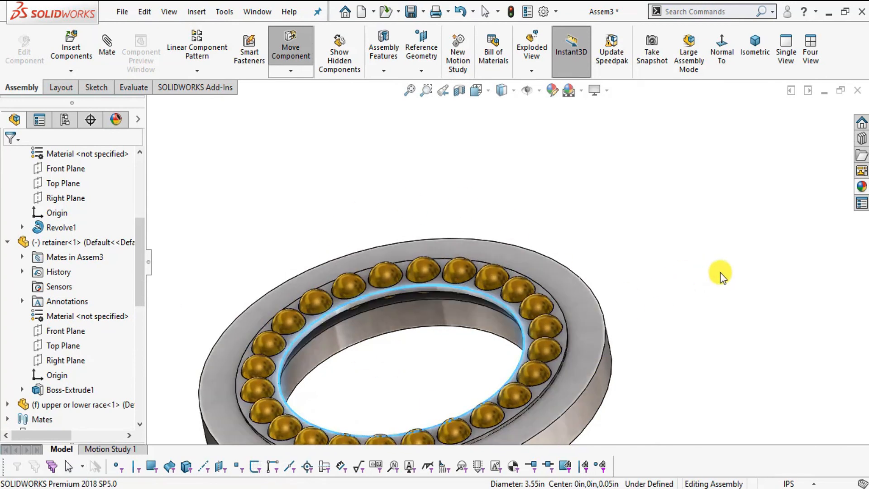
key(Escape)
key(ctrl+7)
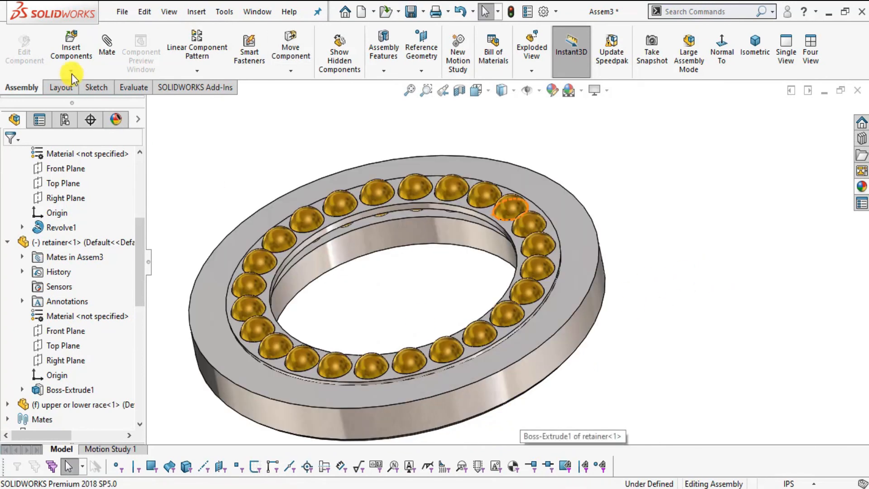
Insert a second "upper or lower race" component and move it clear of the mated race and retainer.
click(71, 56)
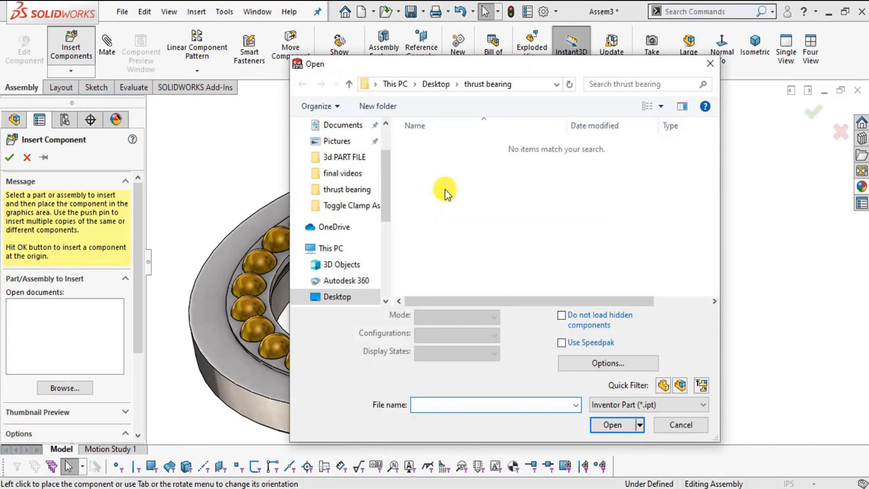
click(653, 404)
click(615, 394)
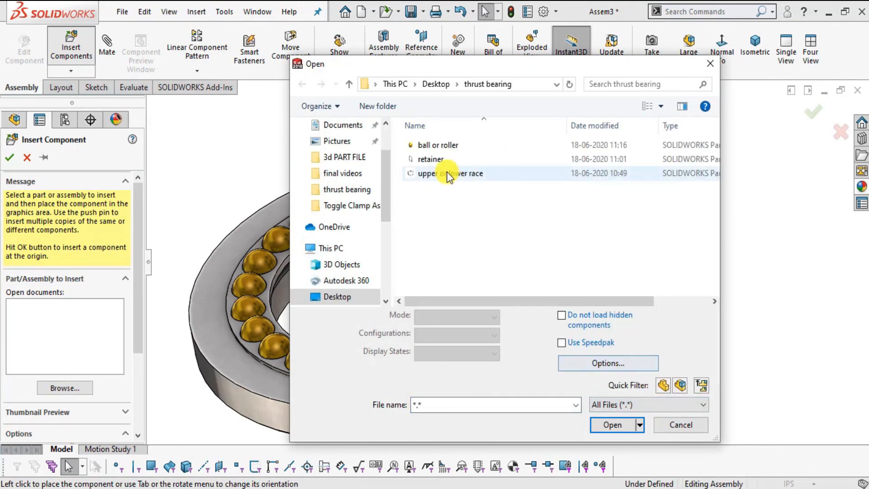
click(446, 173)
click(628, 412)
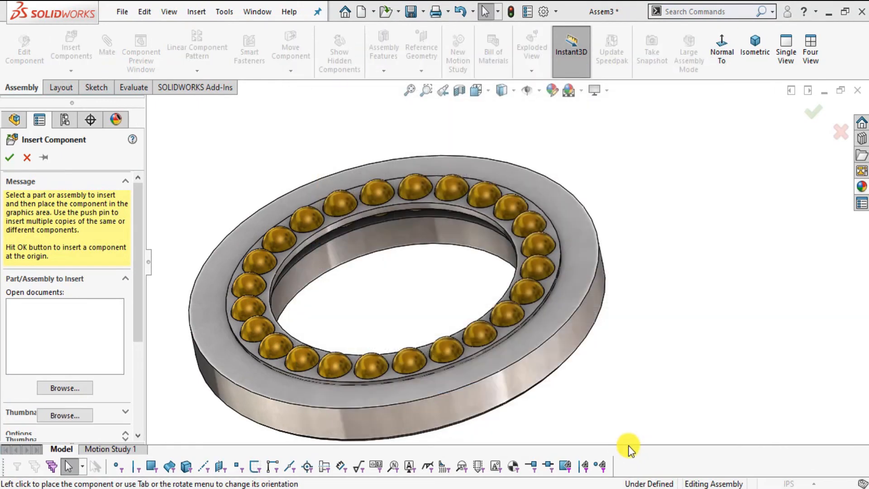
scroll(640, 237, up, 4)
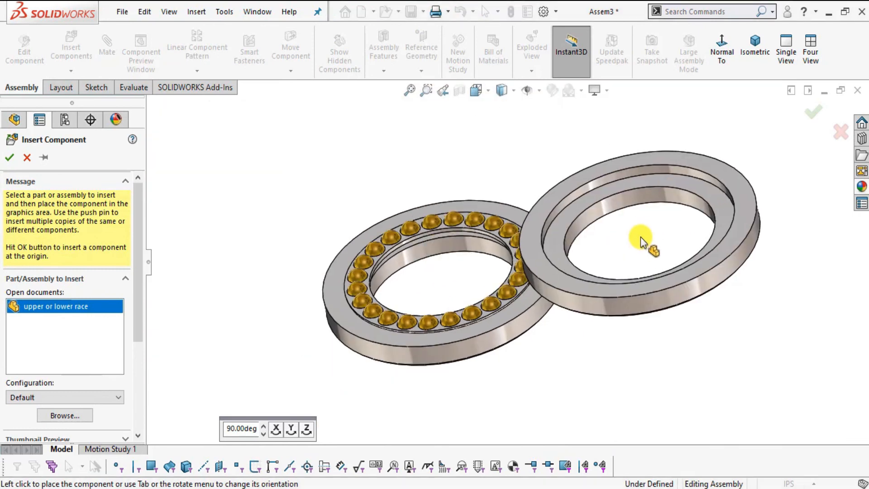
click(640, 238)
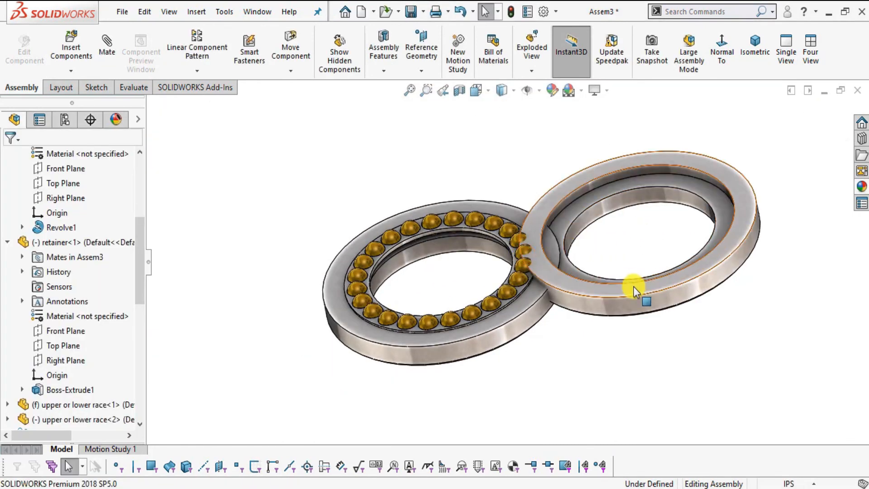
drag(633, 286, 720, 254)
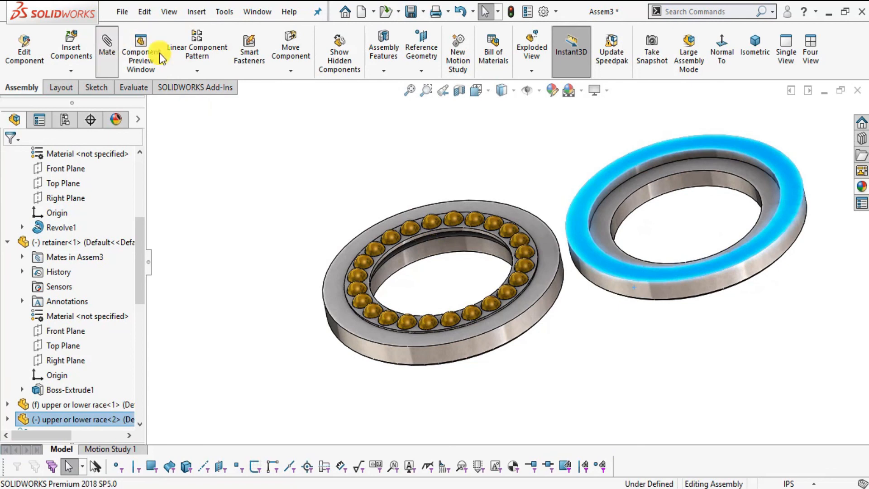
Add a concentric mate between the second race's inner cylindrical face and the first race's inner face, and move the second race clear along the shared axis.
right_click(111, 236)
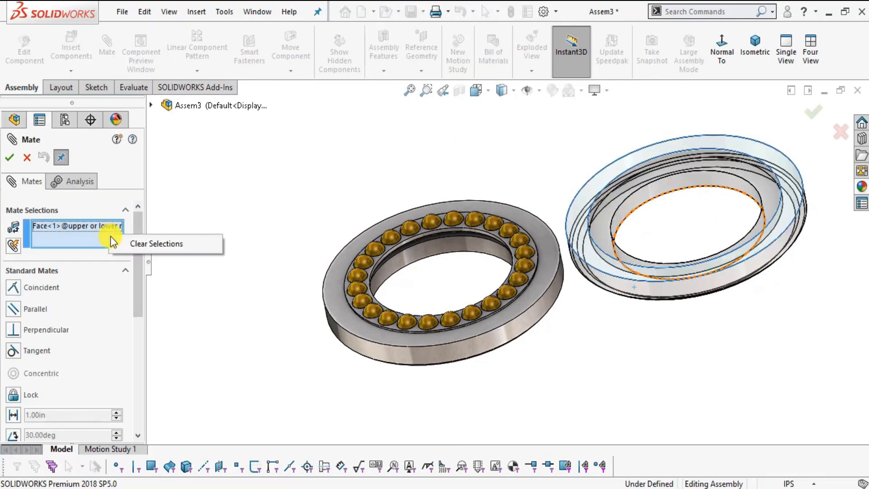
click(152, 243)
scroll(670, 227, down, 5)
click(644, 205)
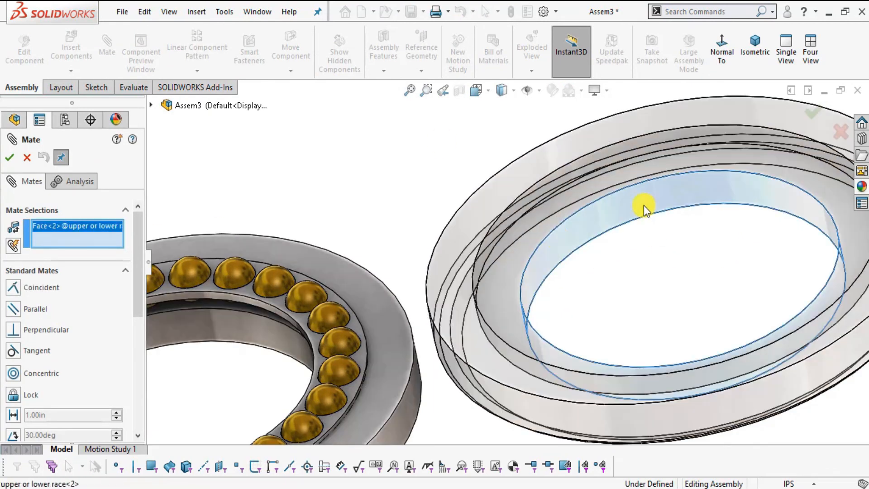
scroll(362, 303, up, 2)
click(279, 311)
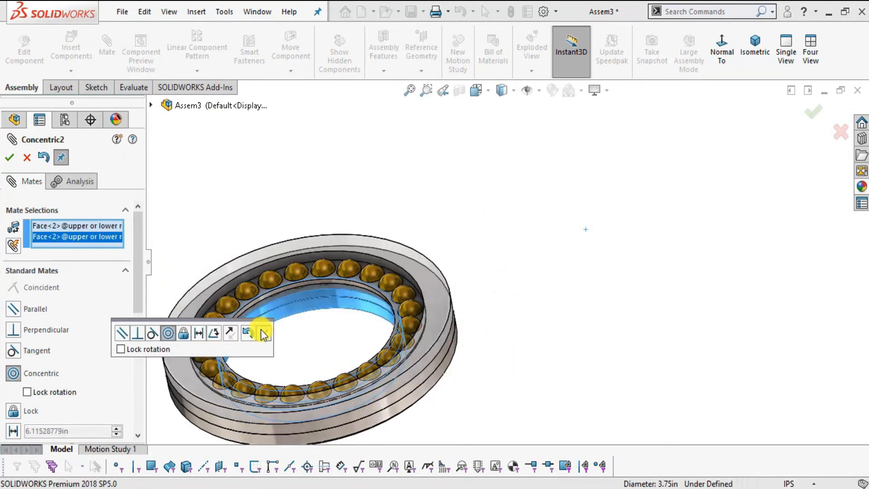
click(263, 334)
drag(400, 259, 369, 142)
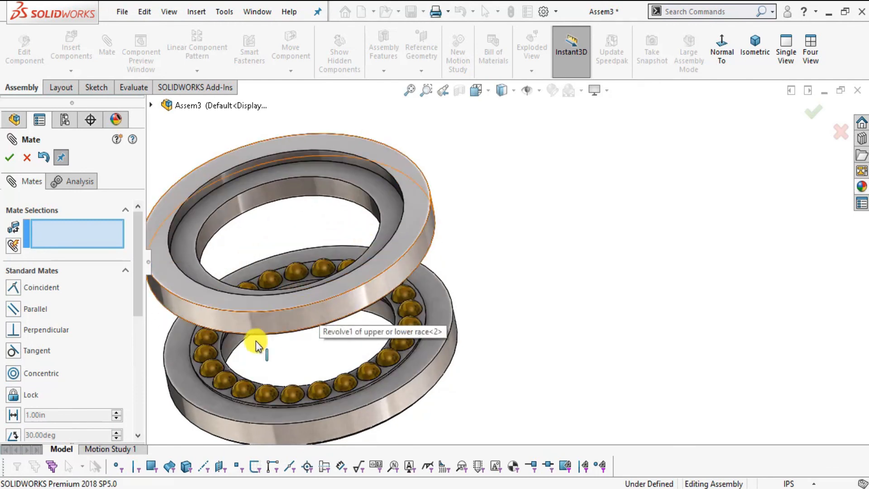
click(27, 158)
Edit the concentric mate between the two races, setting its mate alignment to anti-aligned so that the second race is flipped, and finish mating.
scroll(392, 305, up, 4)
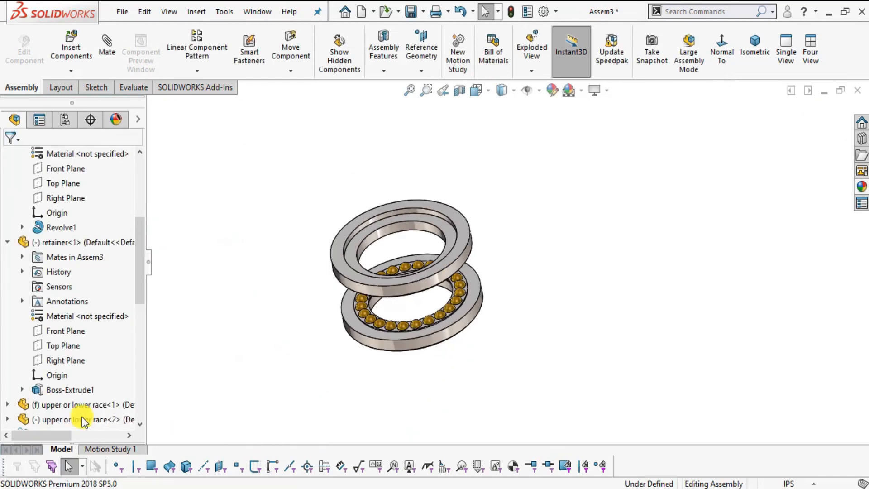
scroll(79, 414, down, 9)
scroll(54, 317, up, 5)
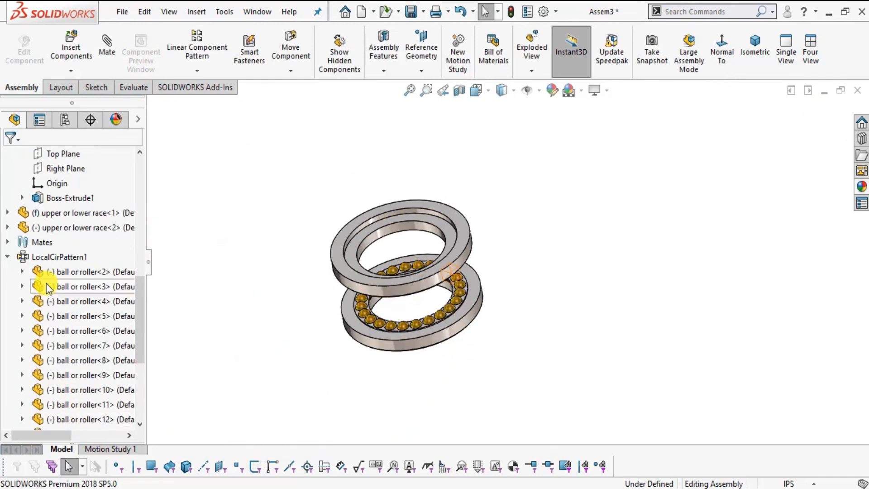
click(8, 255)
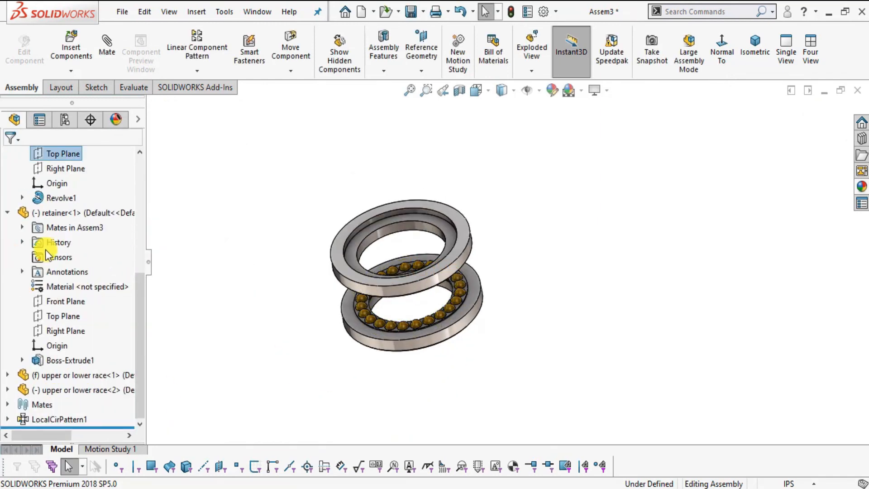
click(9, 404)
right_click(64, 405)
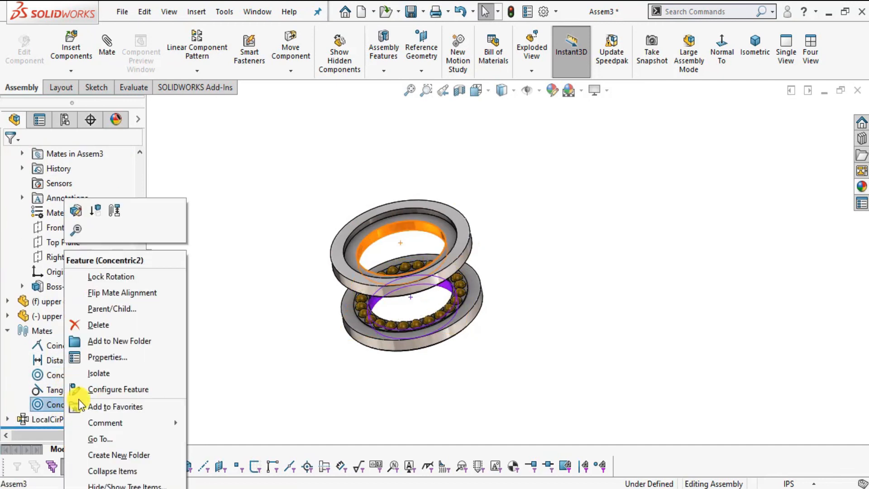
click(73, 213)
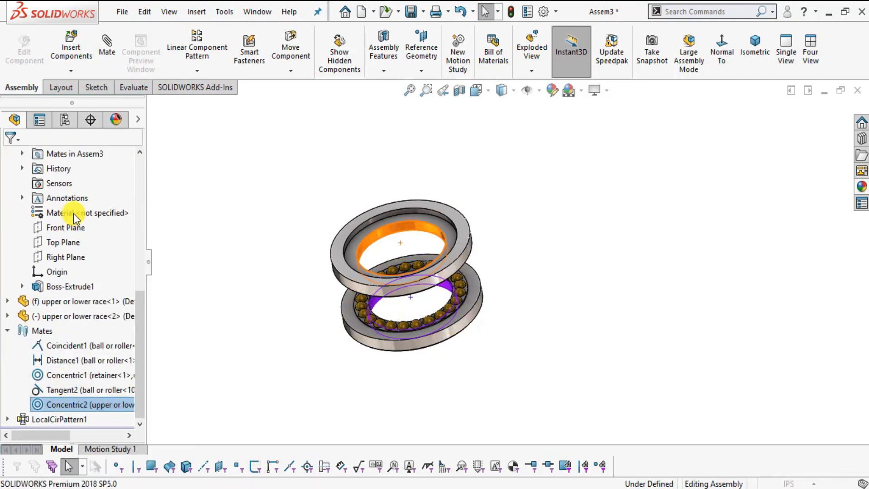
drag(137, 280, 126, 357)
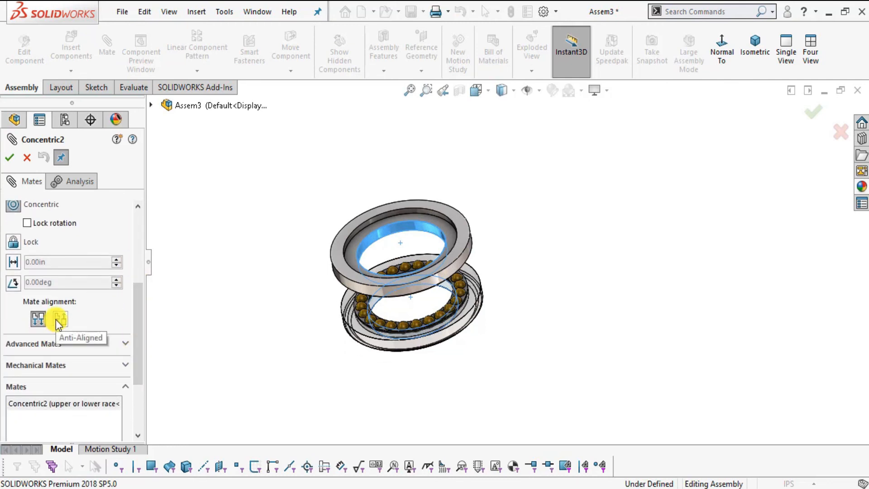
click(56, 319)
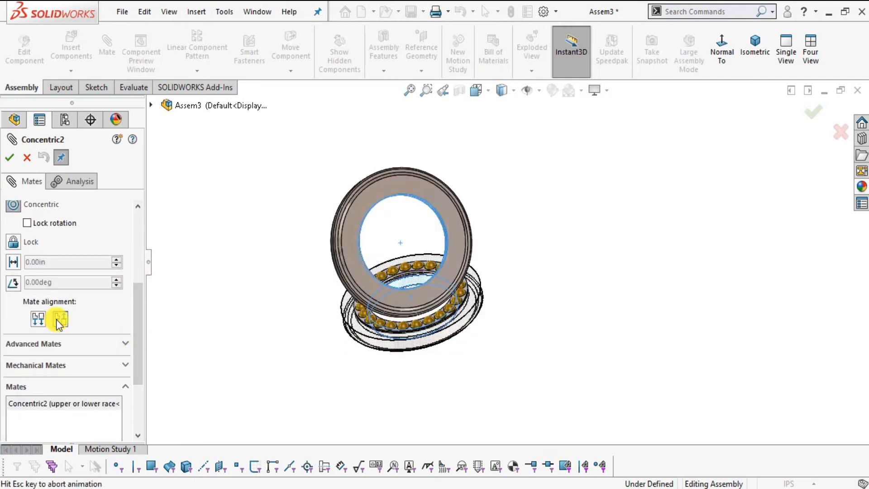
click(11, 158)
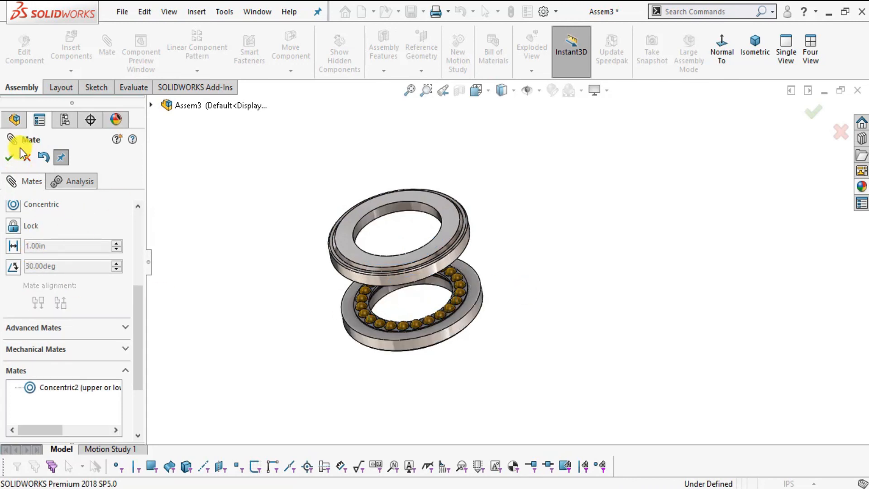
click(25, 158)
Add a coincident mate between the flat outer rim faces of the two races to close the bearing, and finish mating.
scroll(471, 297, down, 3)
middle_drag(443, 336, 362, 122)
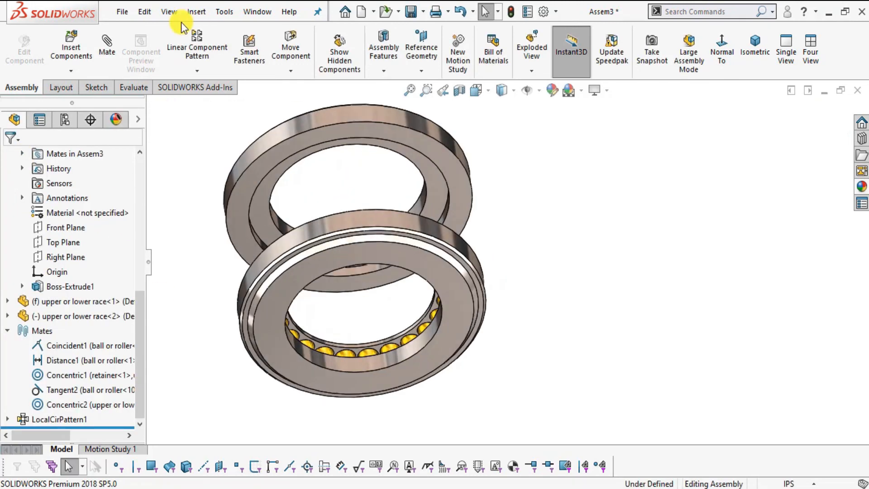
click(457, 184)
middle_drag(495, 247, 530, 388)
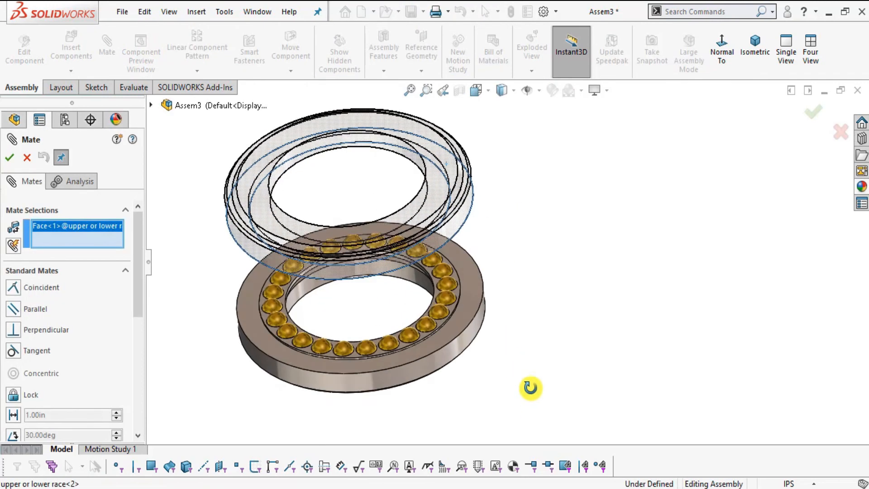
click(468, 290)
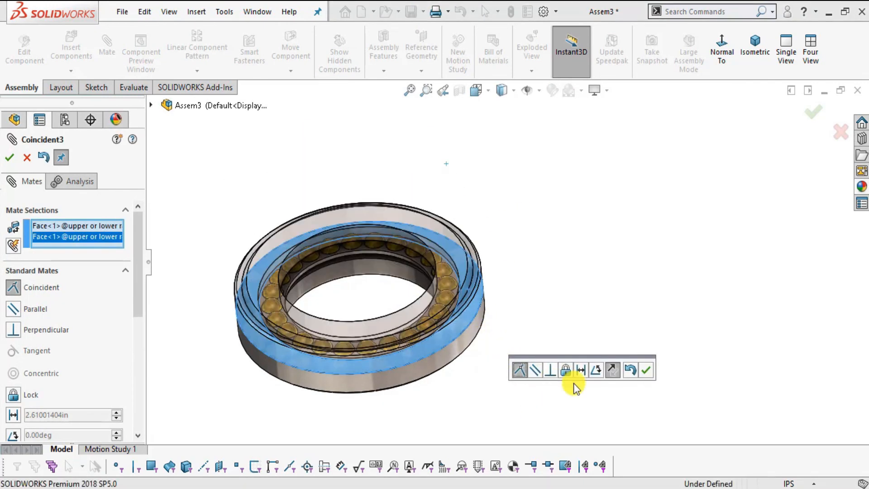
click(646, 374)
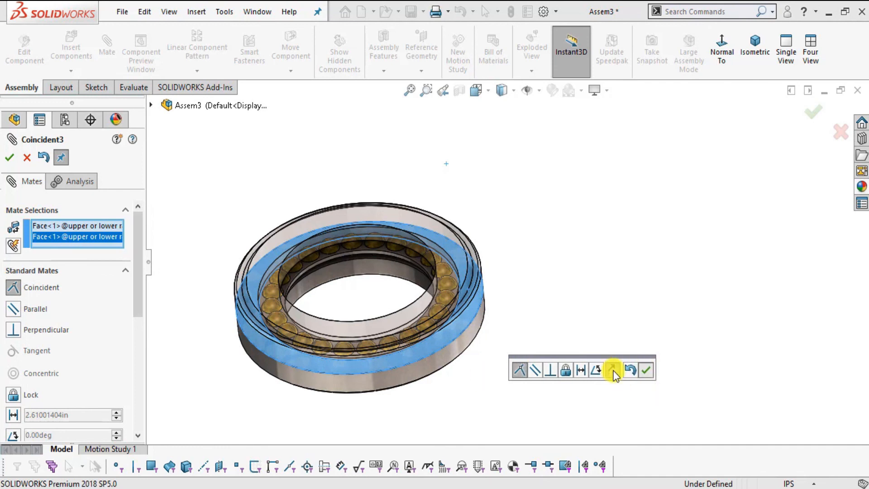
click(27, 157)
Examine the closed thrust bearing assembly from several angles and adjust the display's view settings.
scroll(474, 376, up, 4)
scroll(423, 267, down, 7)
scroll(568, 313, up, 2)
middle_drag(575, 317, 532, 278)
middle_drag(525, 341, 455, 241)
middle_drag(562, 279, 456, 332)
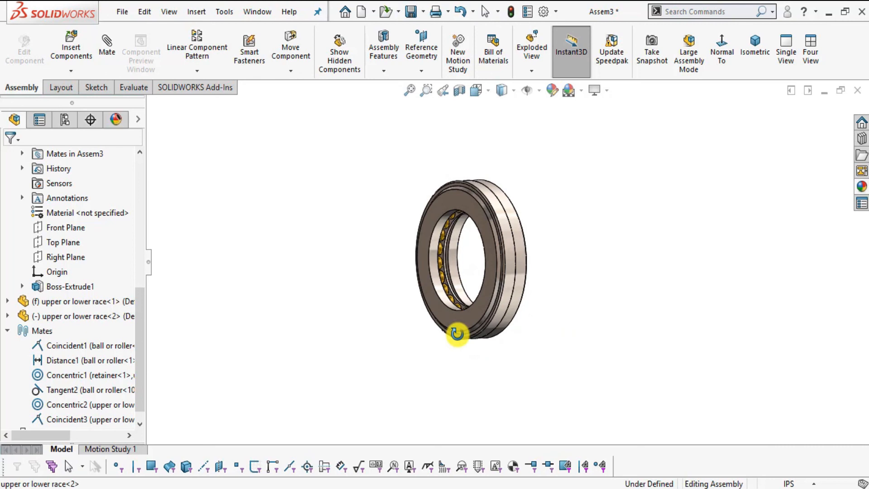
middle_drag(525, 271, 532, 328)
scroll(504, 248, down, 3)
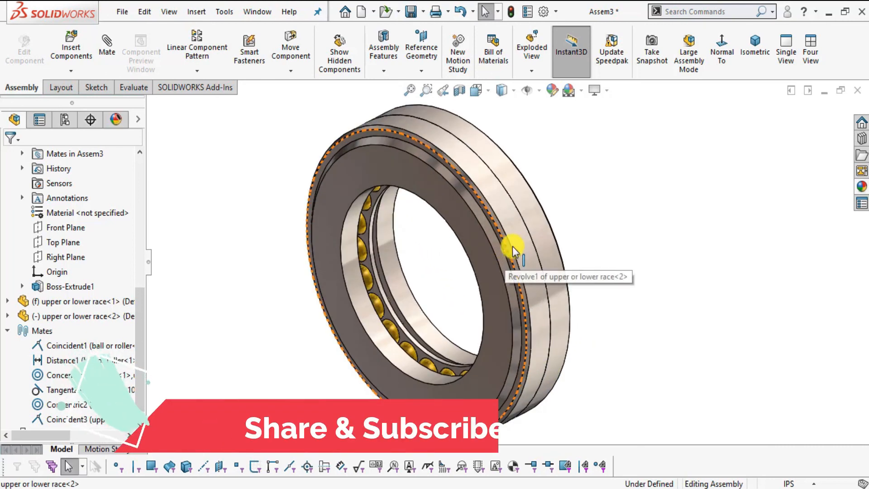
click(596, 92)
click(681, 245)
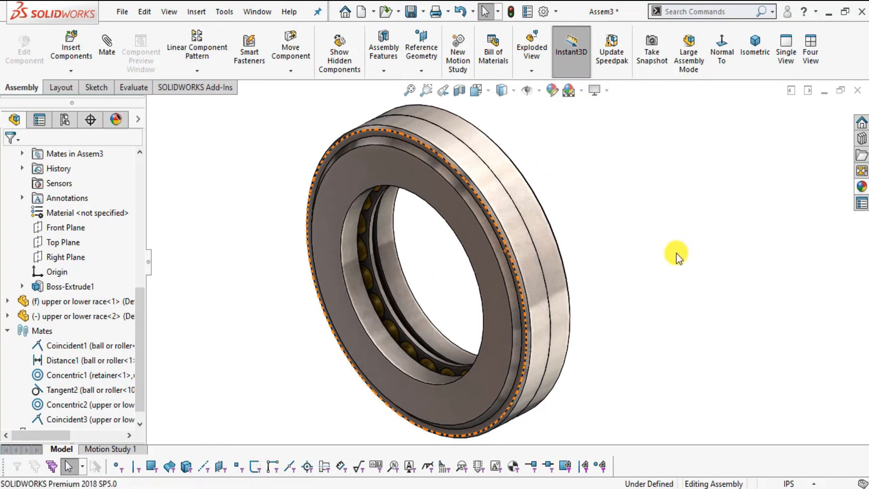